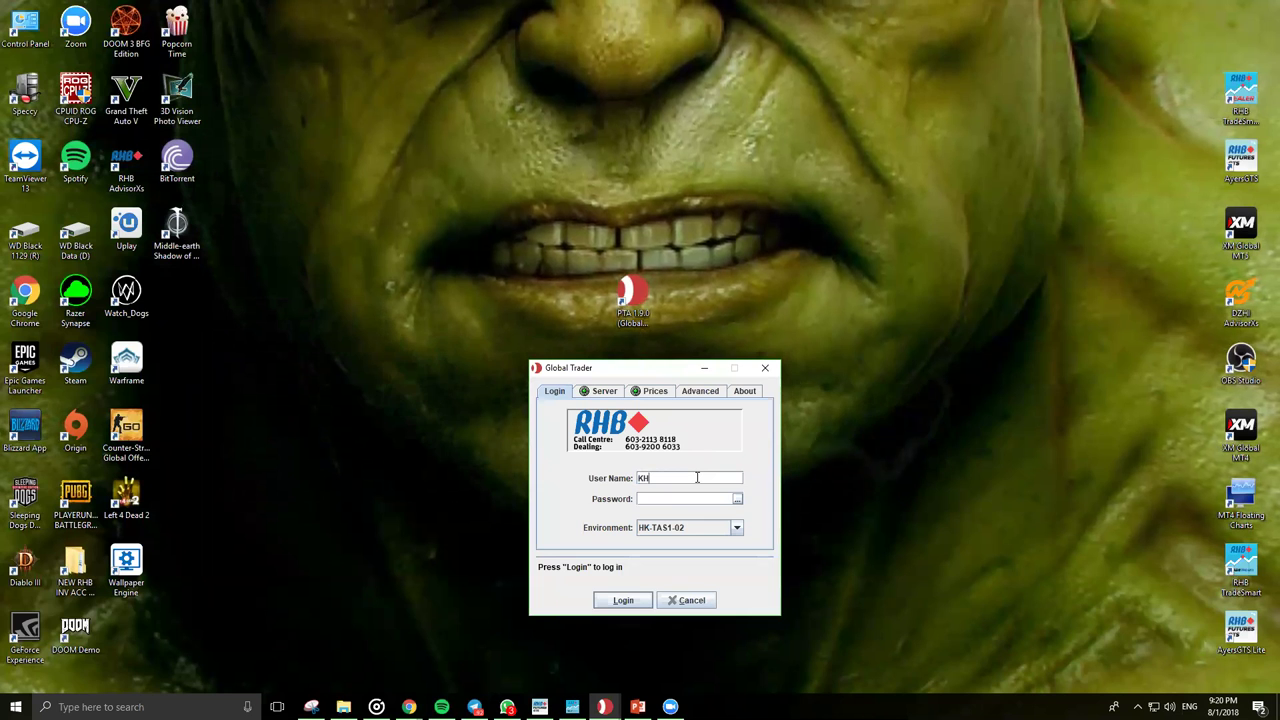
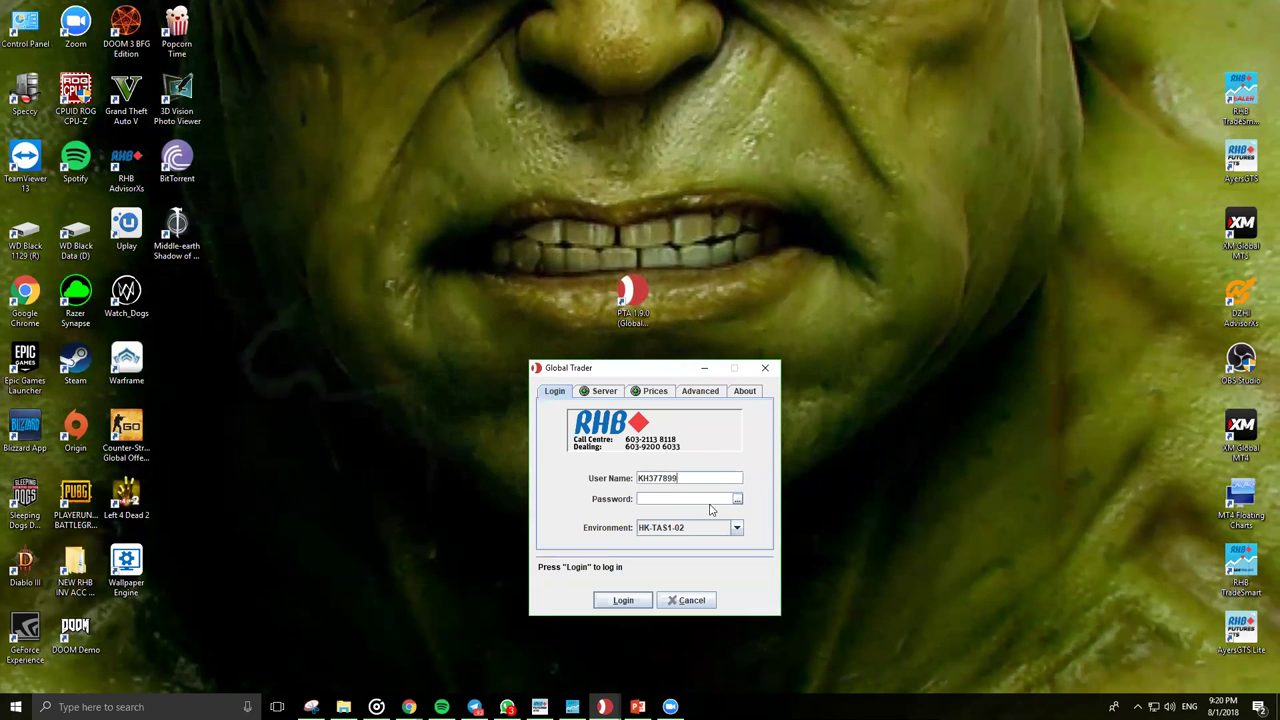
# Step: Enter the user name, look at the password and Advanced login options, then minimize the login dialog
pyautogui.click(738, 500)
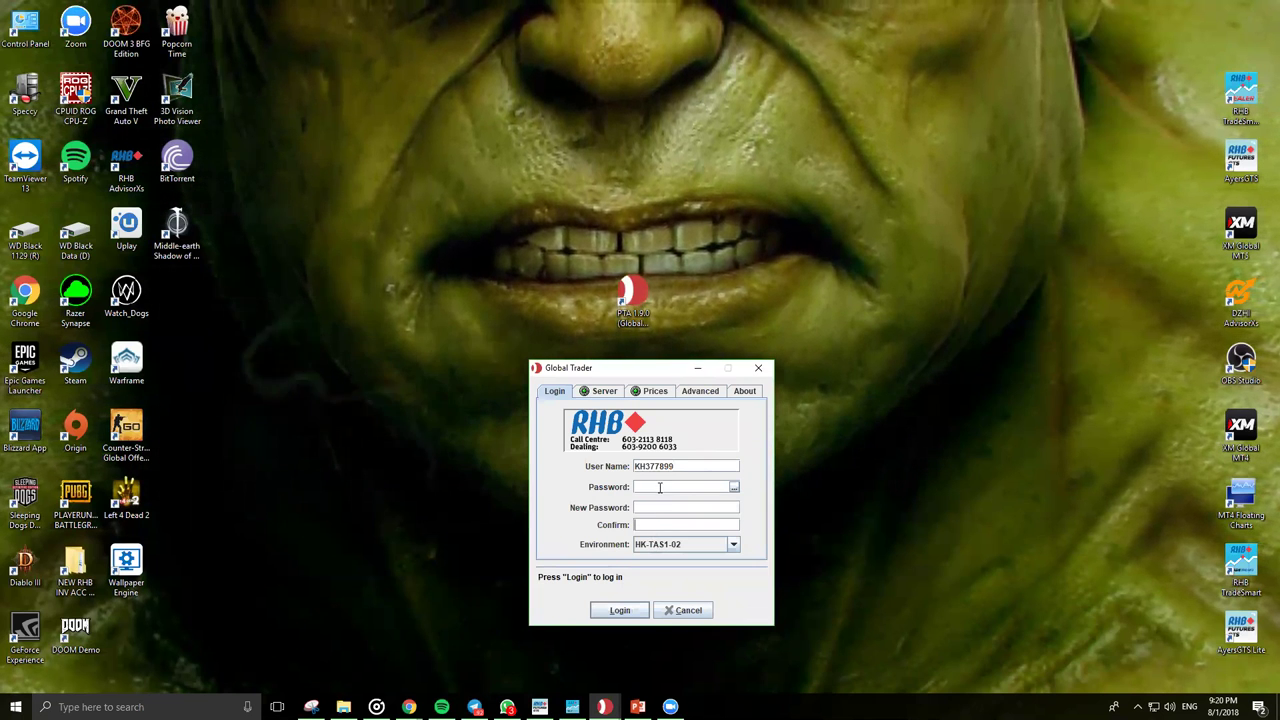
pyautogui.click(701, 392)
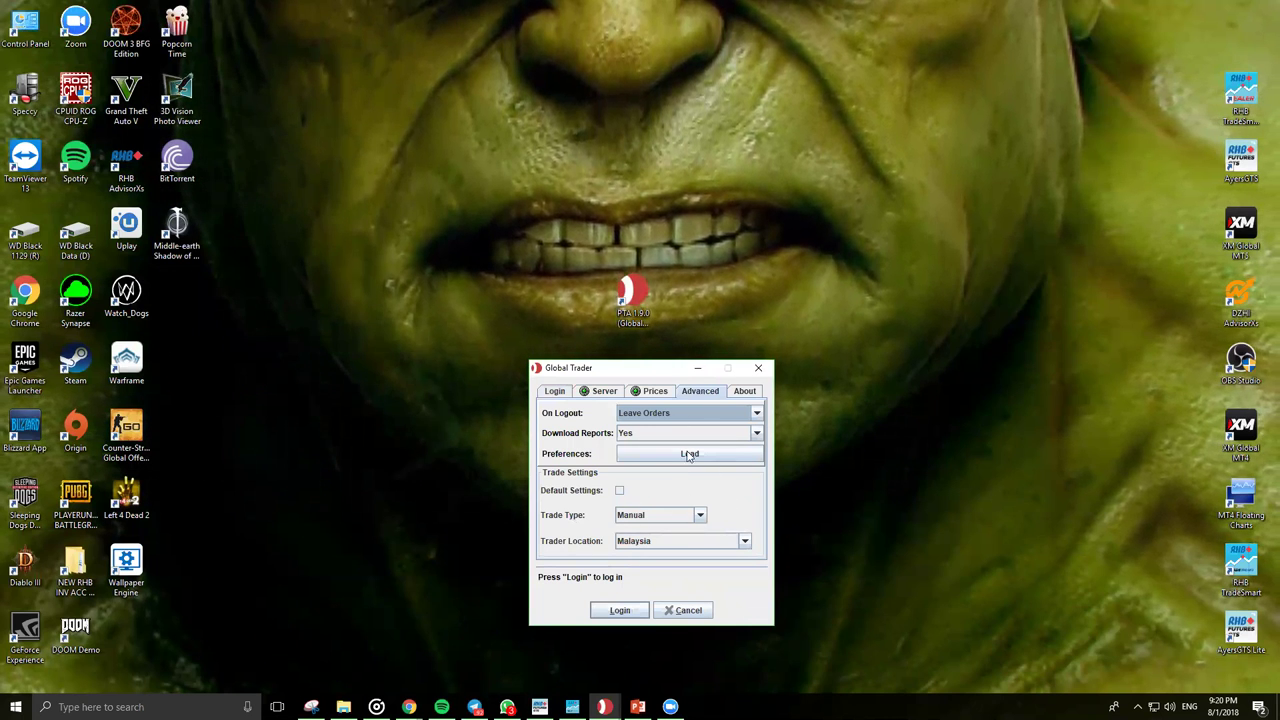
pyautogui.click(553, 392)
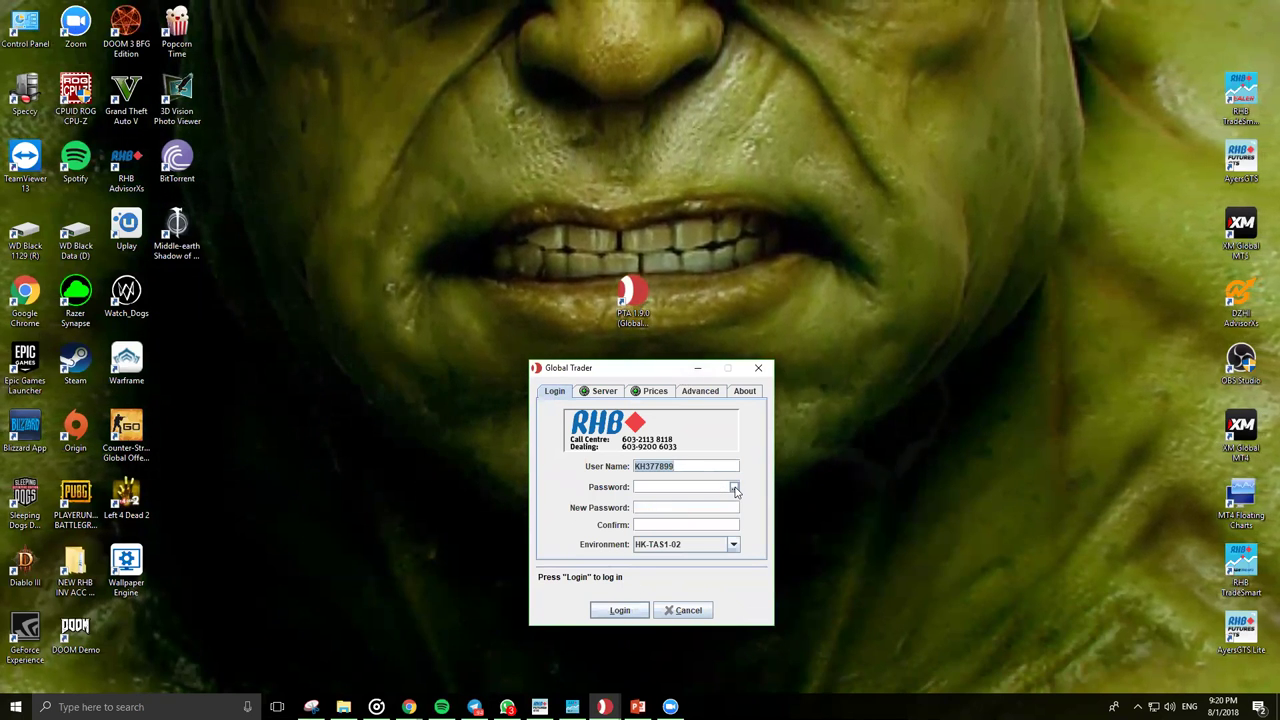
pyautogui.click(697, 368)
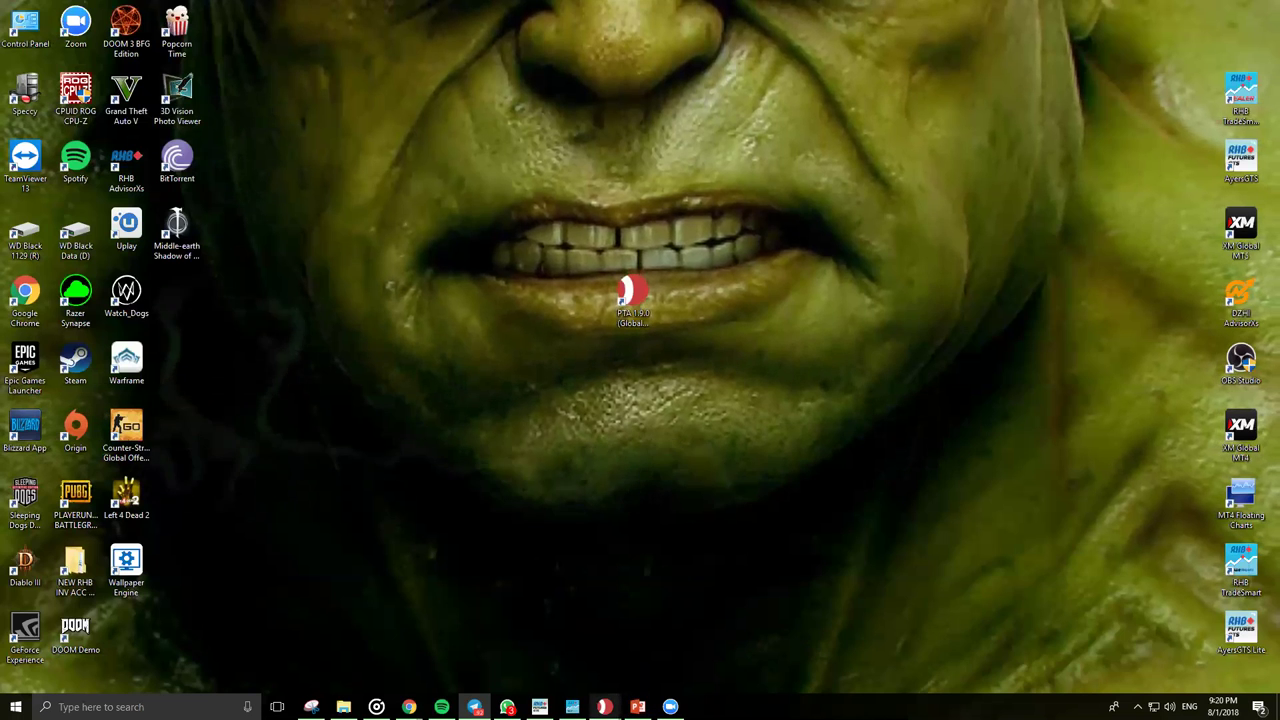
# Step: Bring up the Global Trader 1.9.0 main window and move it lower on screen
pyautogui.moveTo(605, 707)
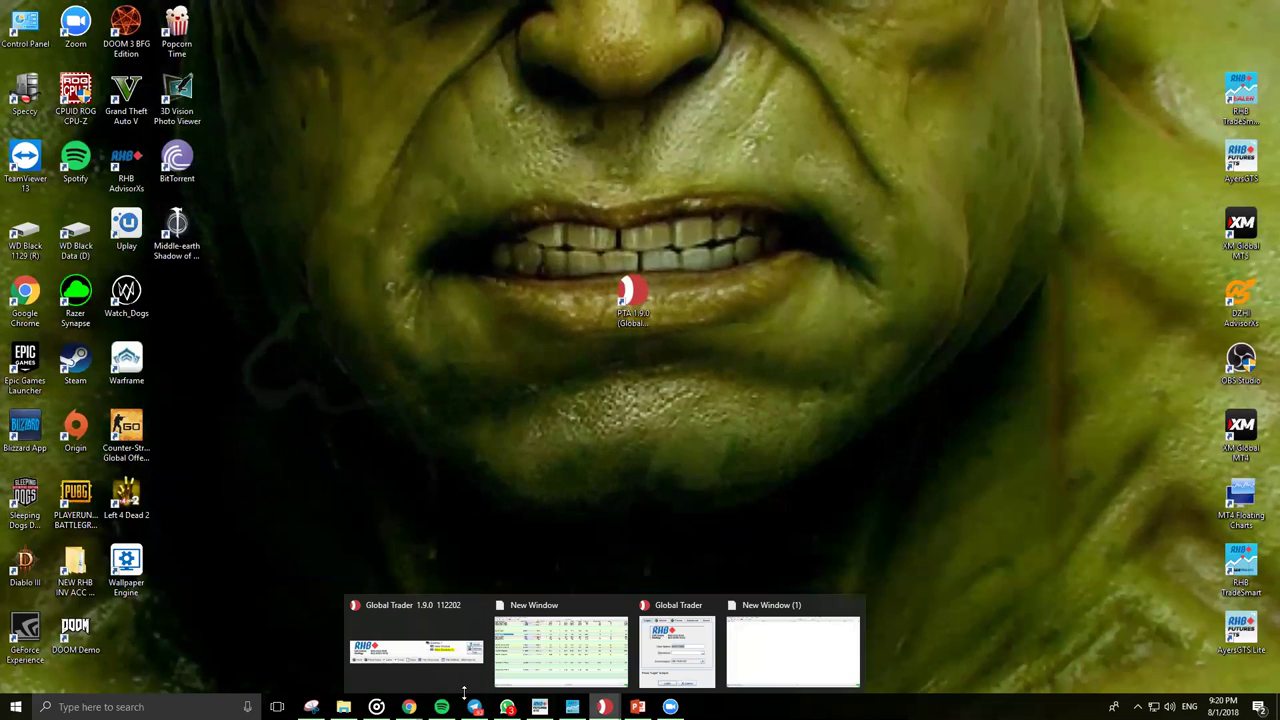
pyautogui.click(382, 606)
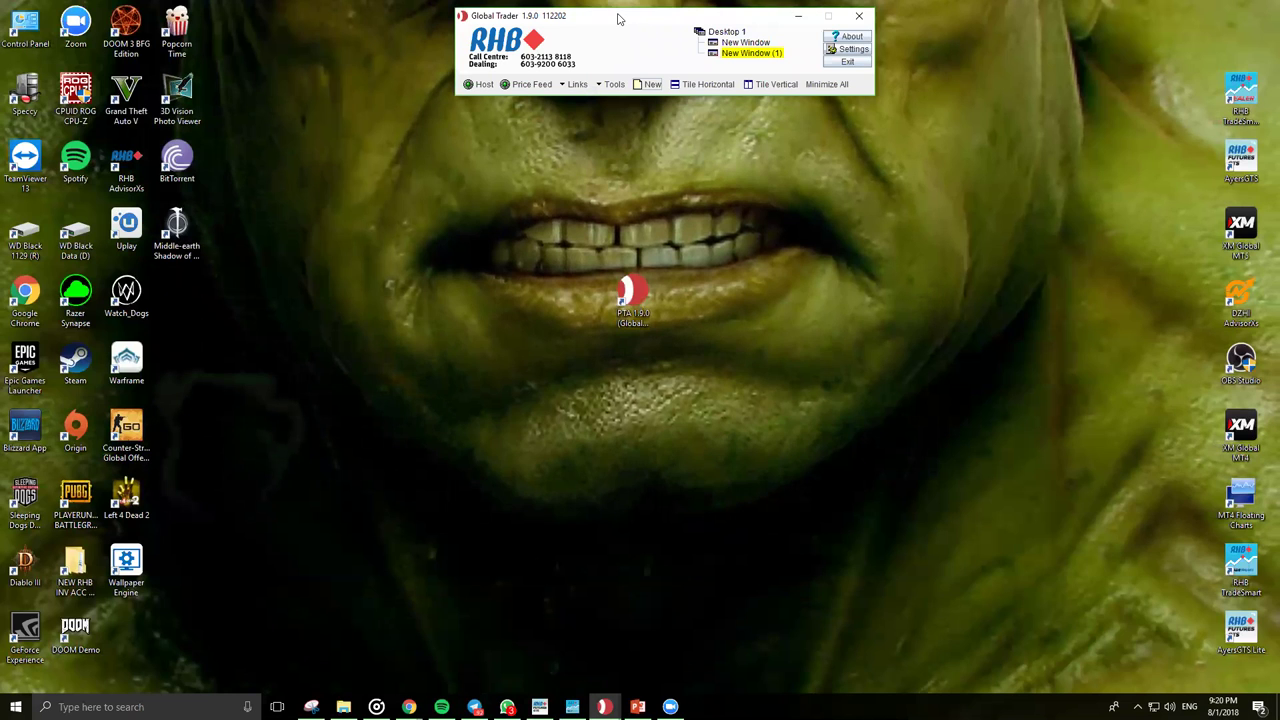
pyautogui.moveTo(618, 18); pyautogui.dragTo(627, 142)
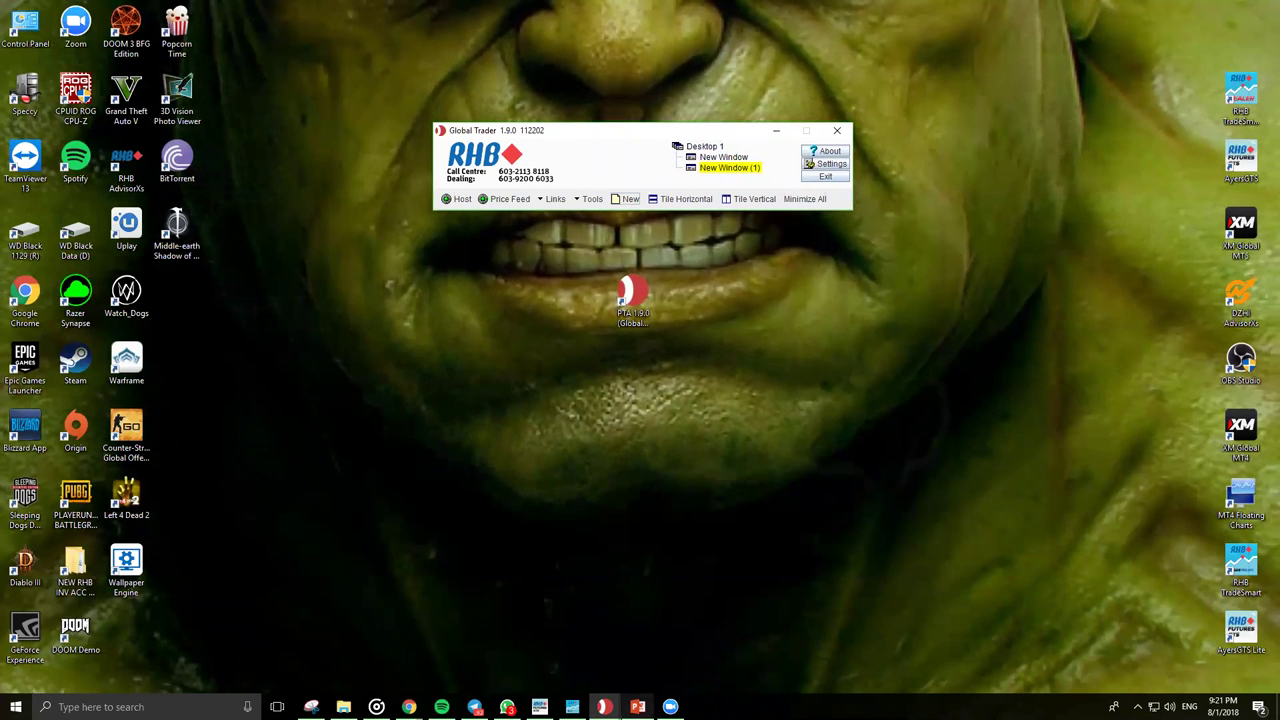
# Step: Look through the PowerPoint slides, then minimize the presentation
pyautogui.click(637, 707)
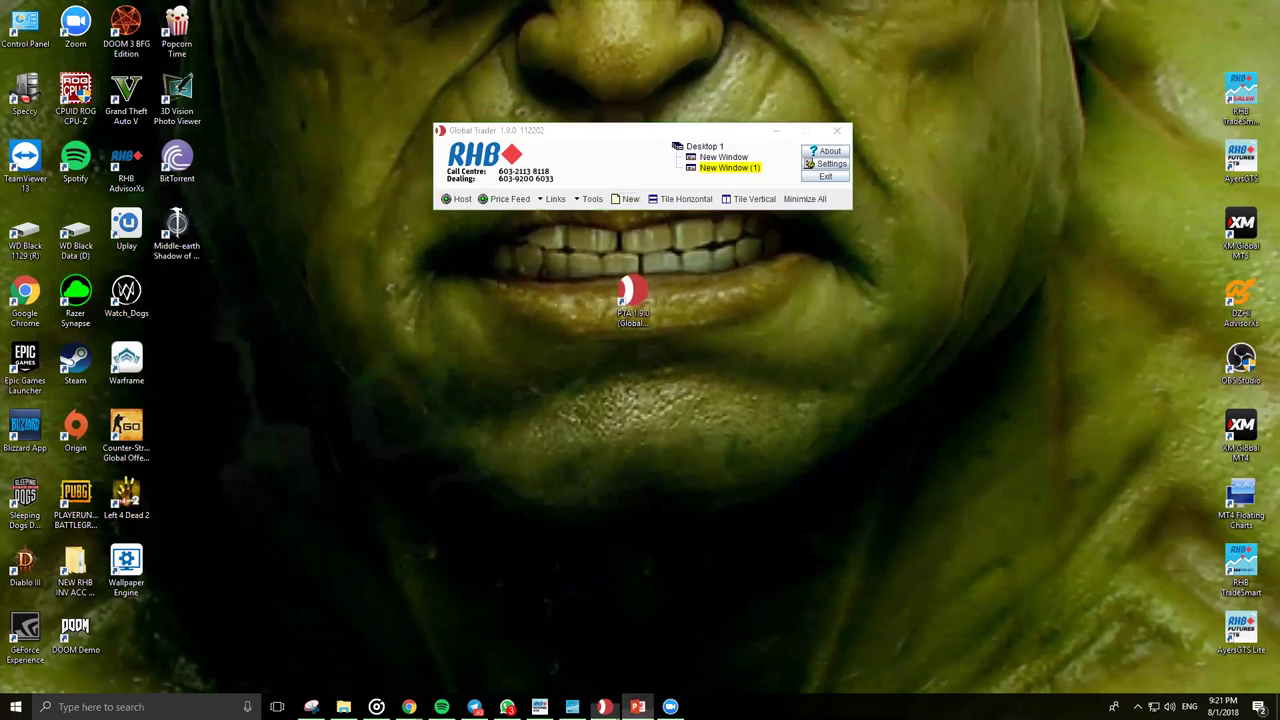
pyautogui.scroll(-1, 606, 490)
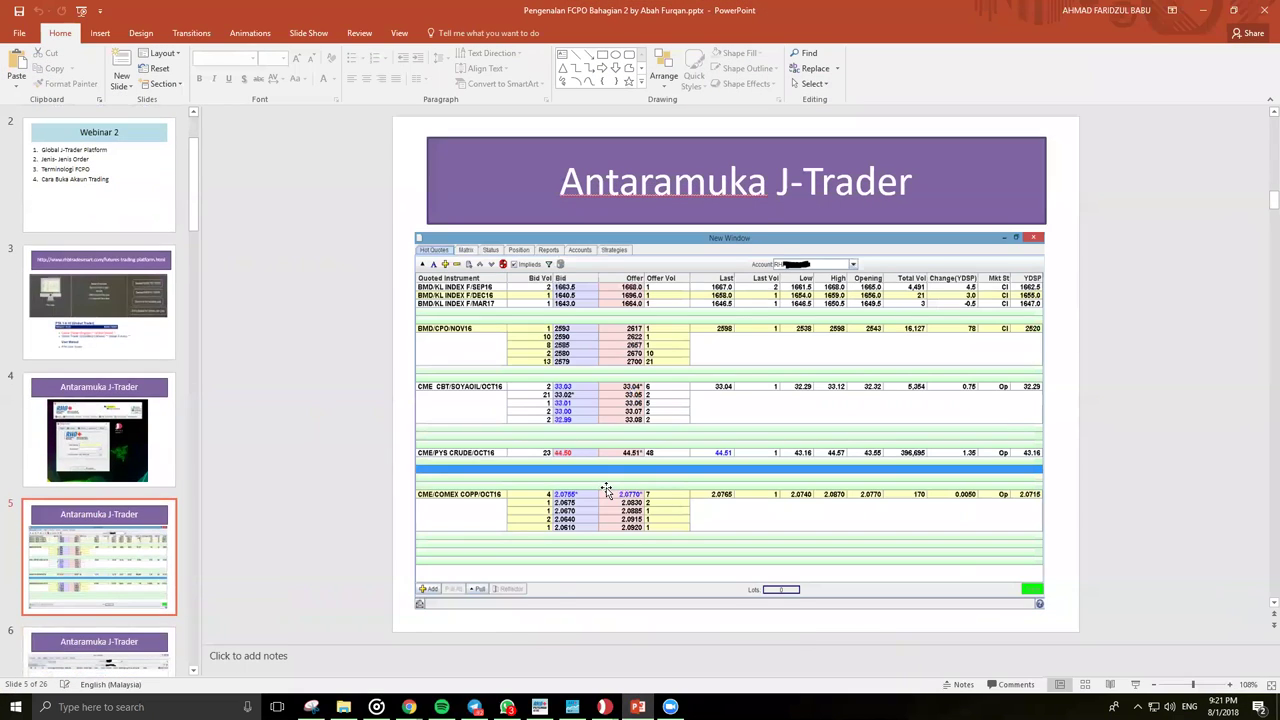
pyautogui.scroll(-1, 606, 490)
pyautogui.scroll(2, 606, 490)
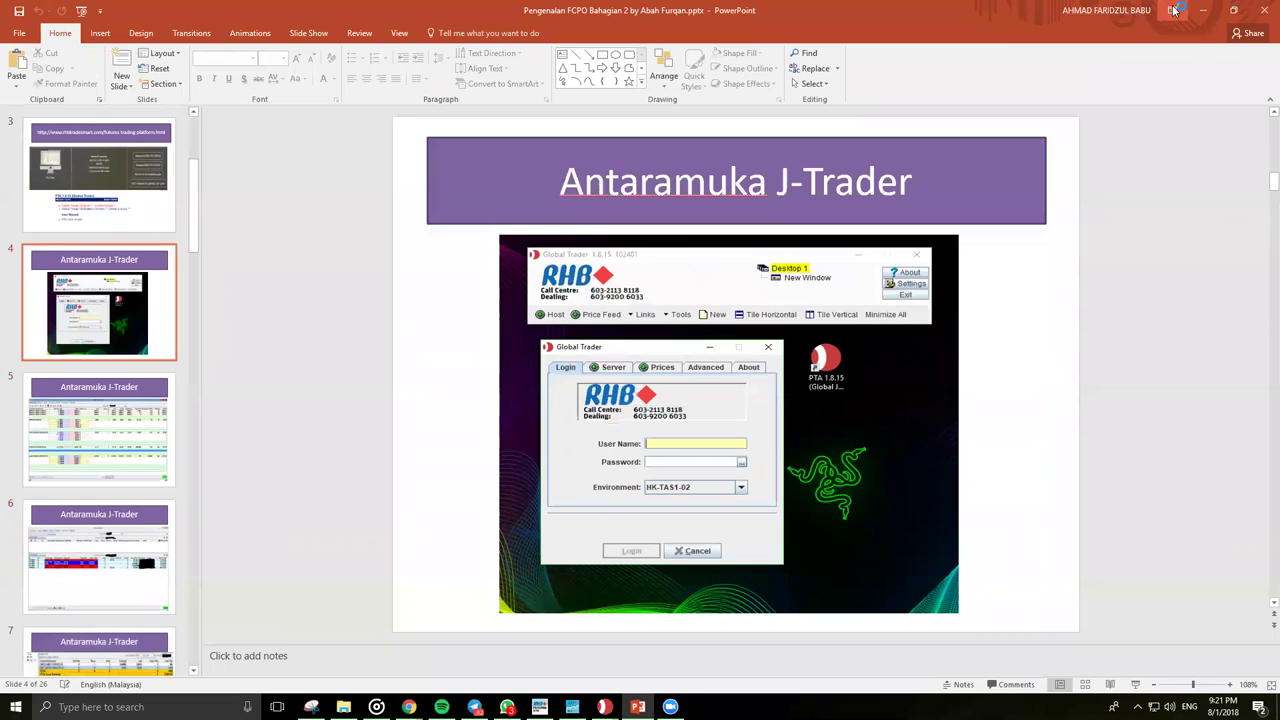
pyautogui.click(1208, 10)
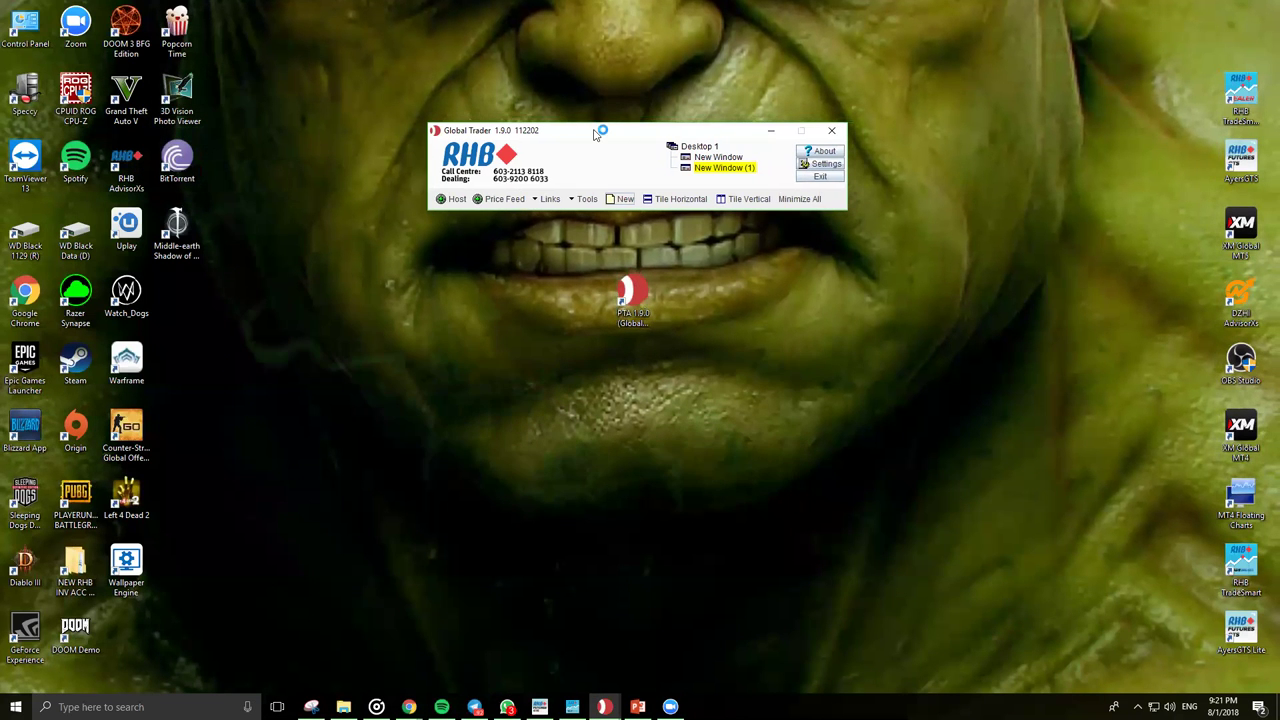
pyautogui.moveTo(593, 133); pyautogui.dragTo(570, 95)
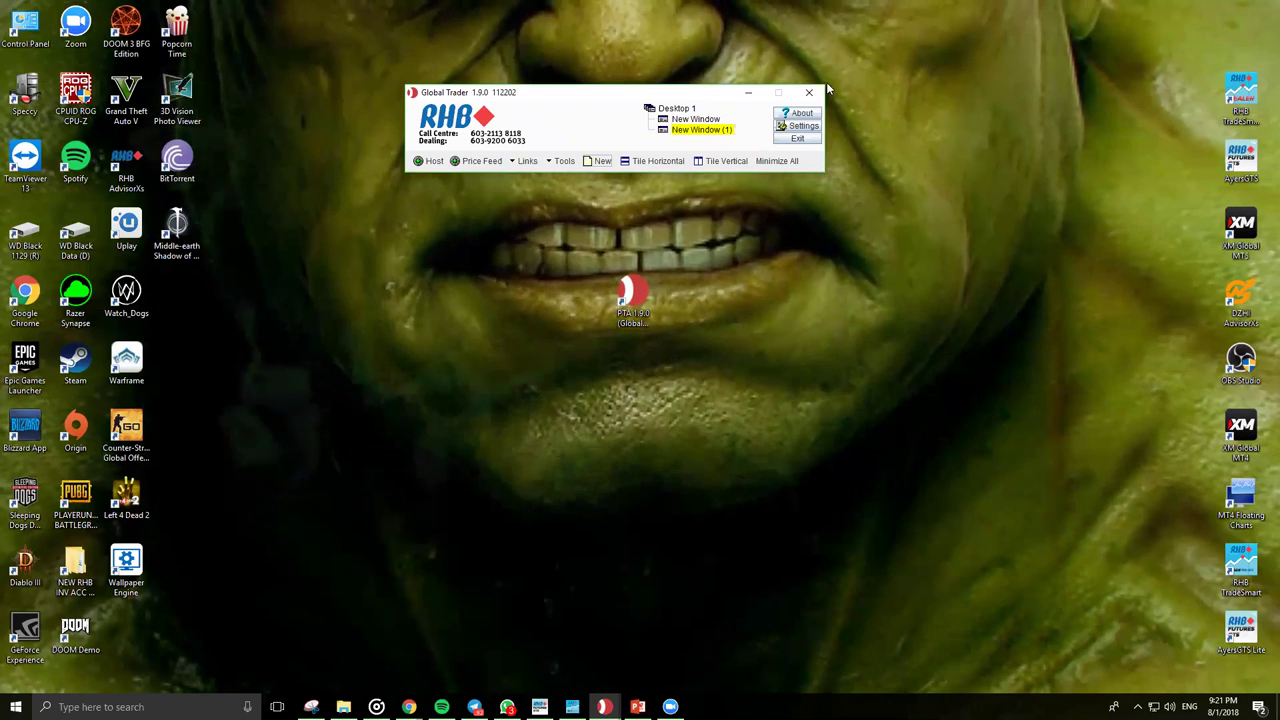
pyautogui.click(604, 707)
pyautogui.click(561, 650)
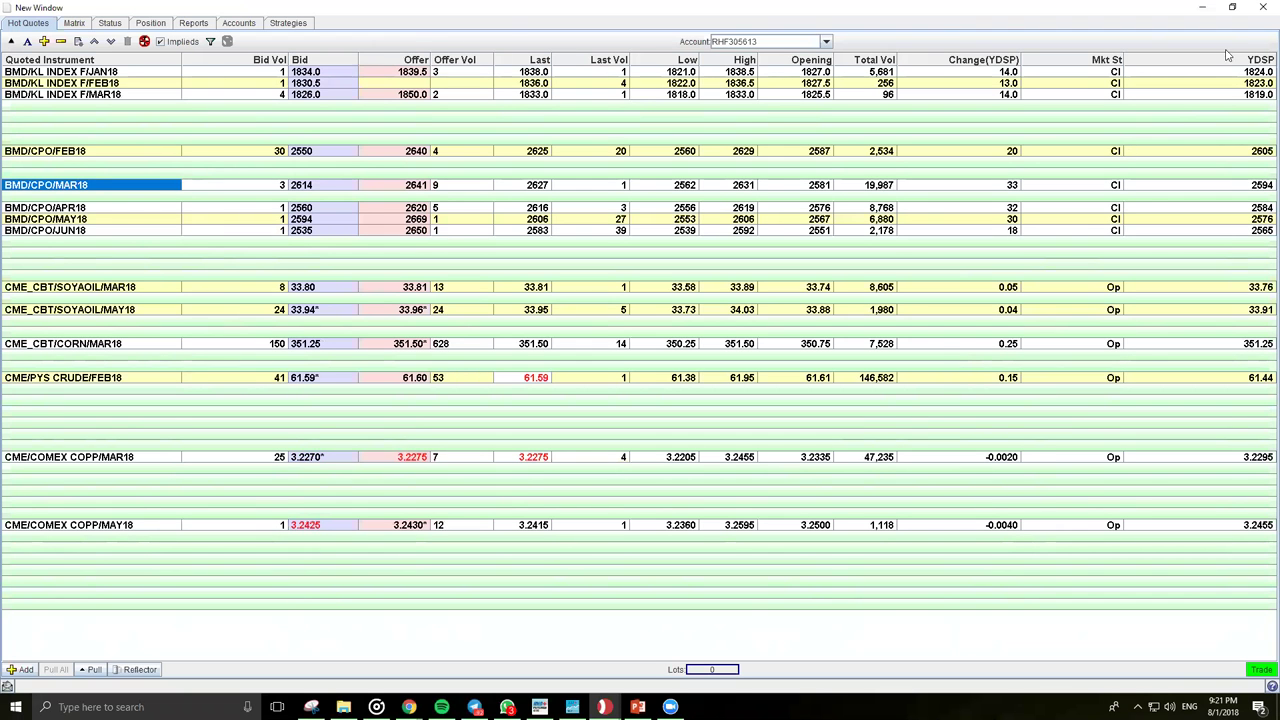
pyautogui.click(1199, 8)
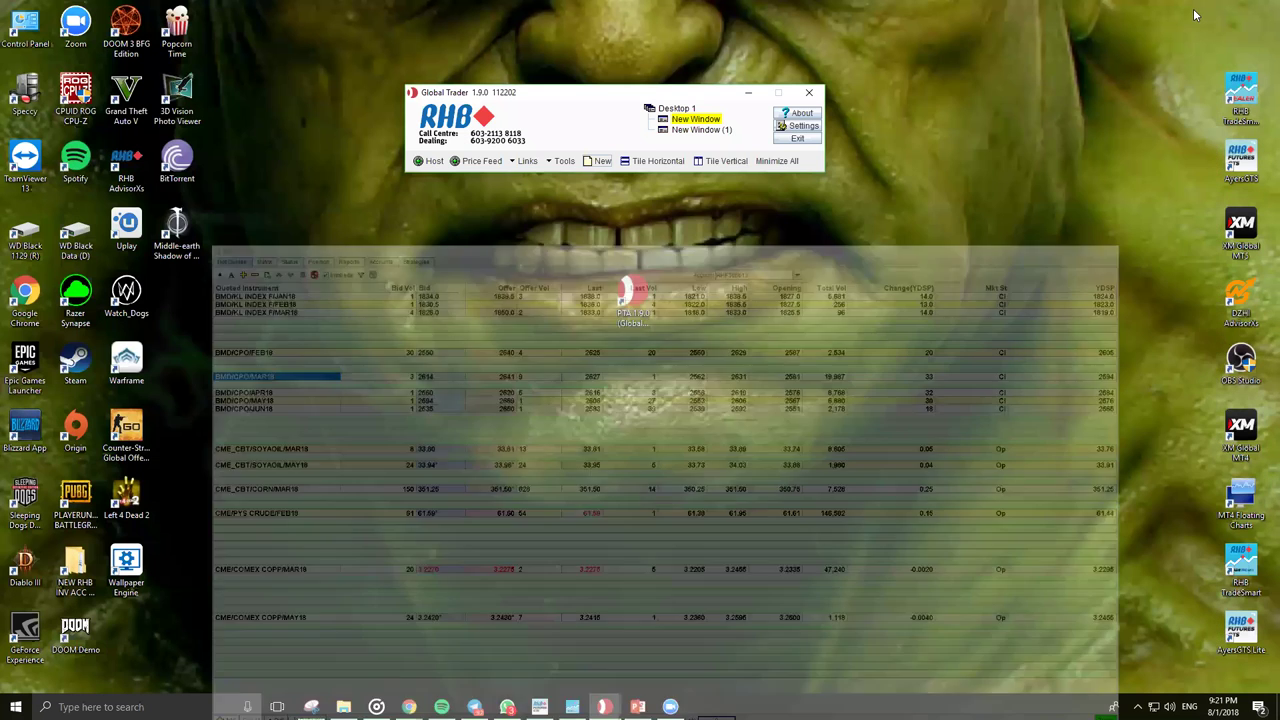
pyautogui.click(604, 707)
pyautogui.click(561, 650)
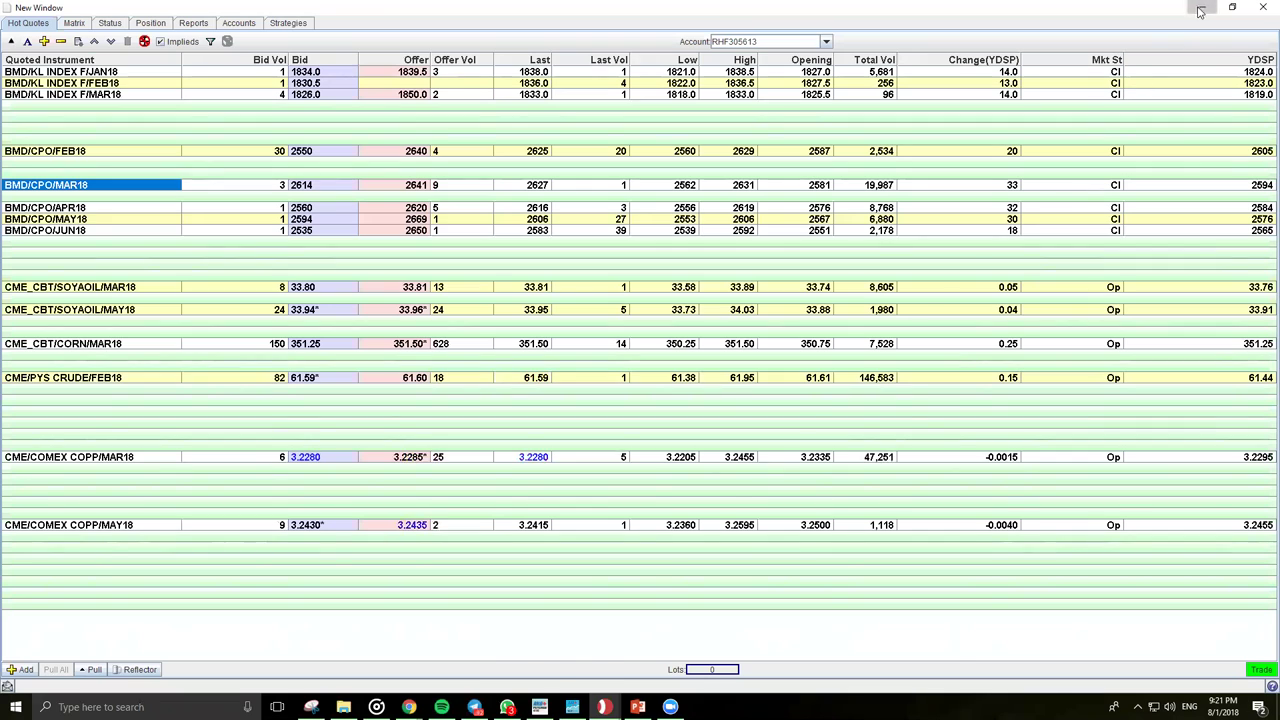
pyautogui.click(1199, 9)
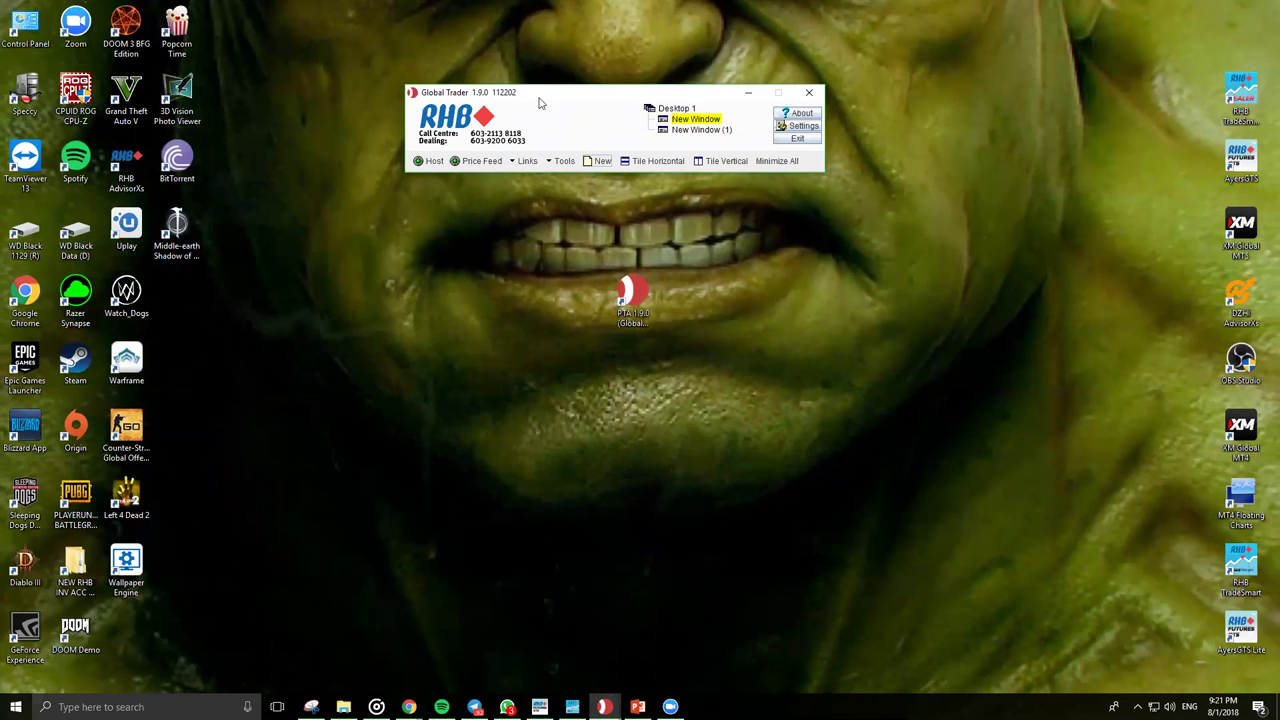
pyautogui.moveTo(604, 707)
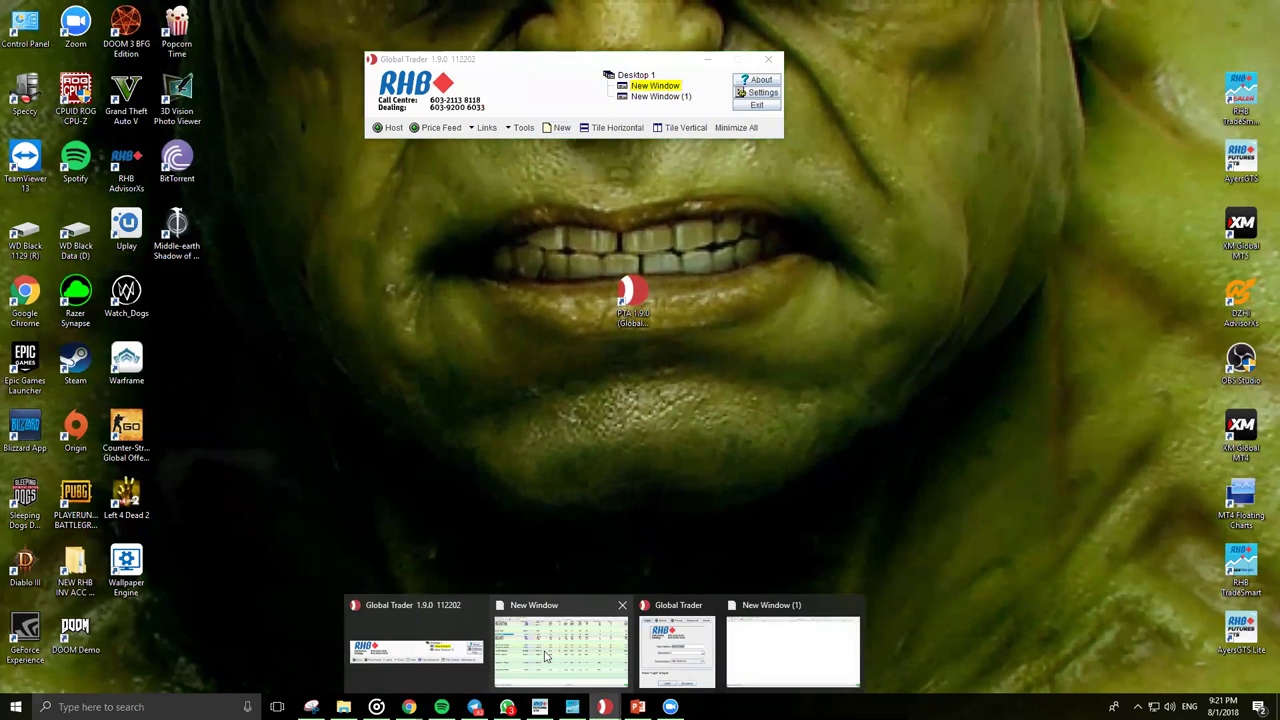
pyautogui.click(561, 655)
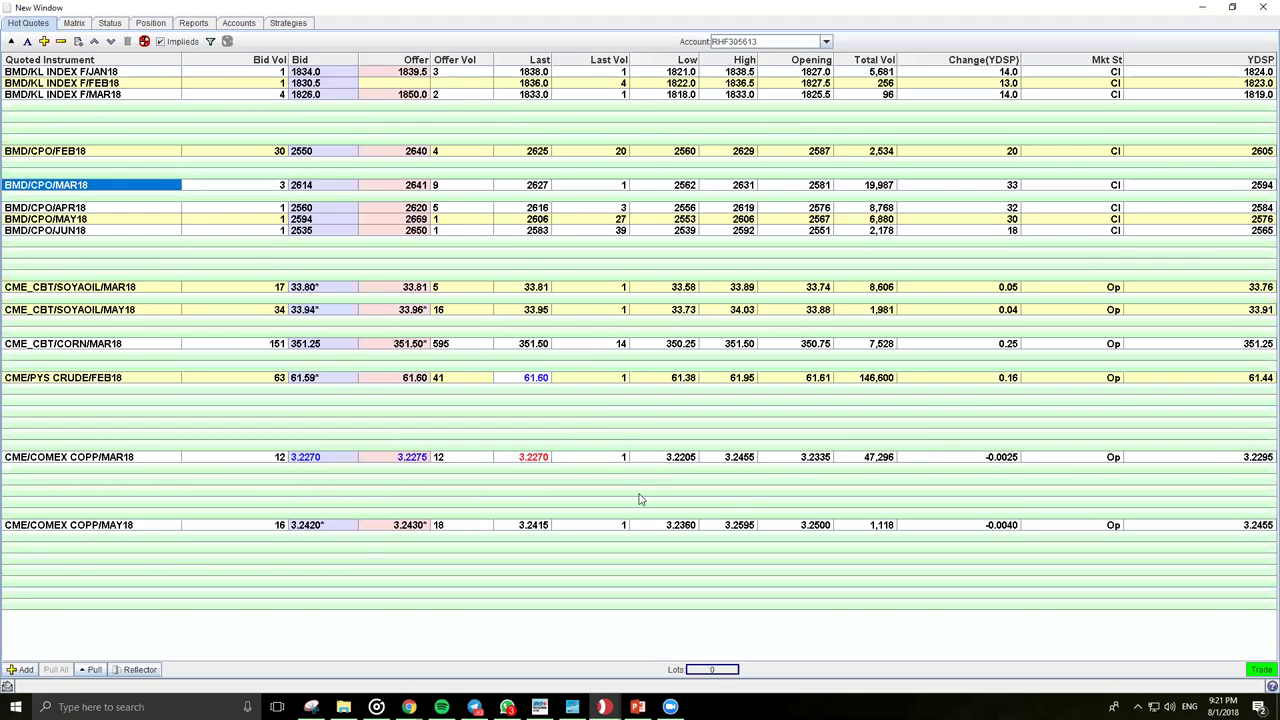
pyautogui.click(1199, 7)
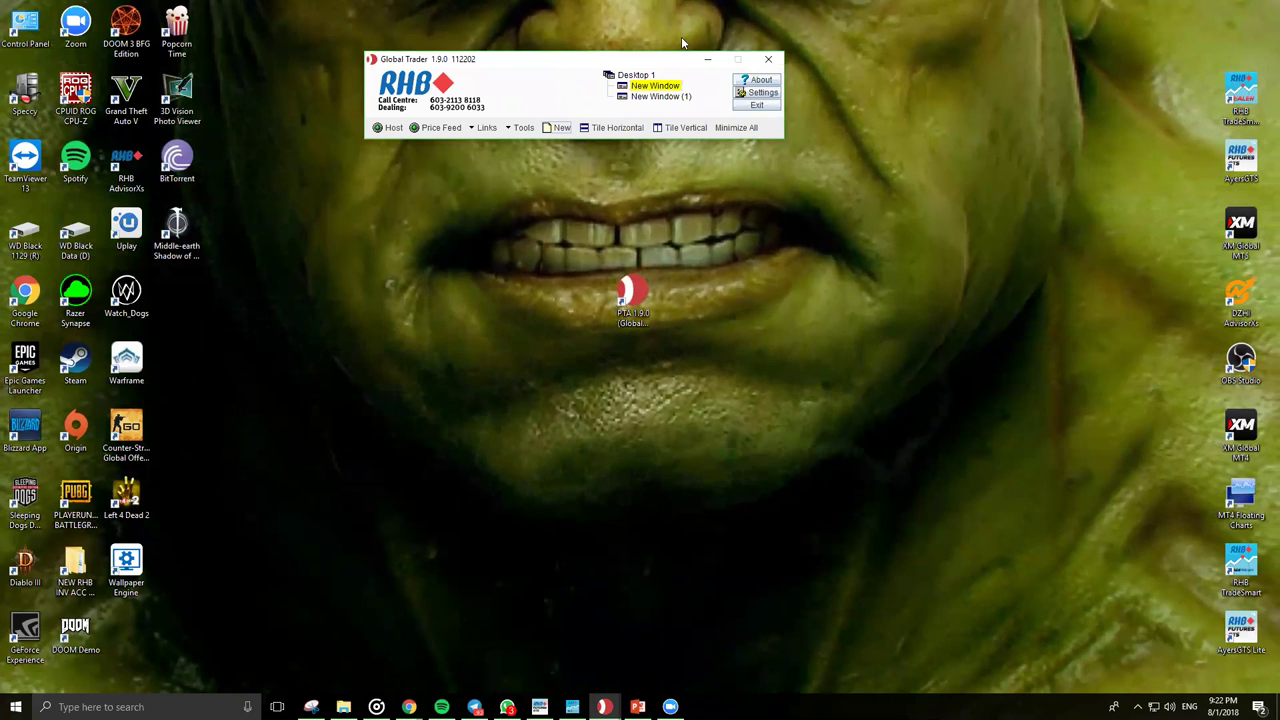
# Step: Open Global Trader Settings and tick local currency on the Position page
pyautogui.moveTo(548, 62); pyautogui.dragTo(692, 76)
pyautogui.click(905, 105)
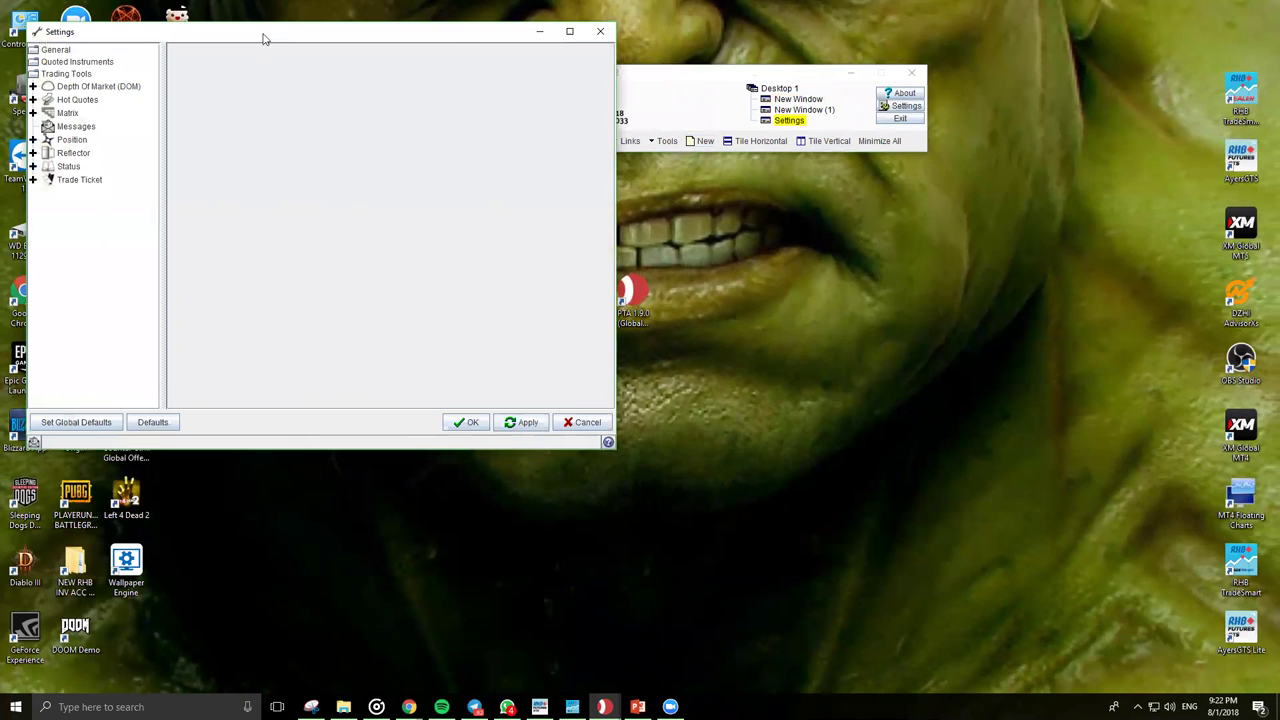
pyautogui.moveTo(275, 27); pyautogui.dragTo(300, 34)
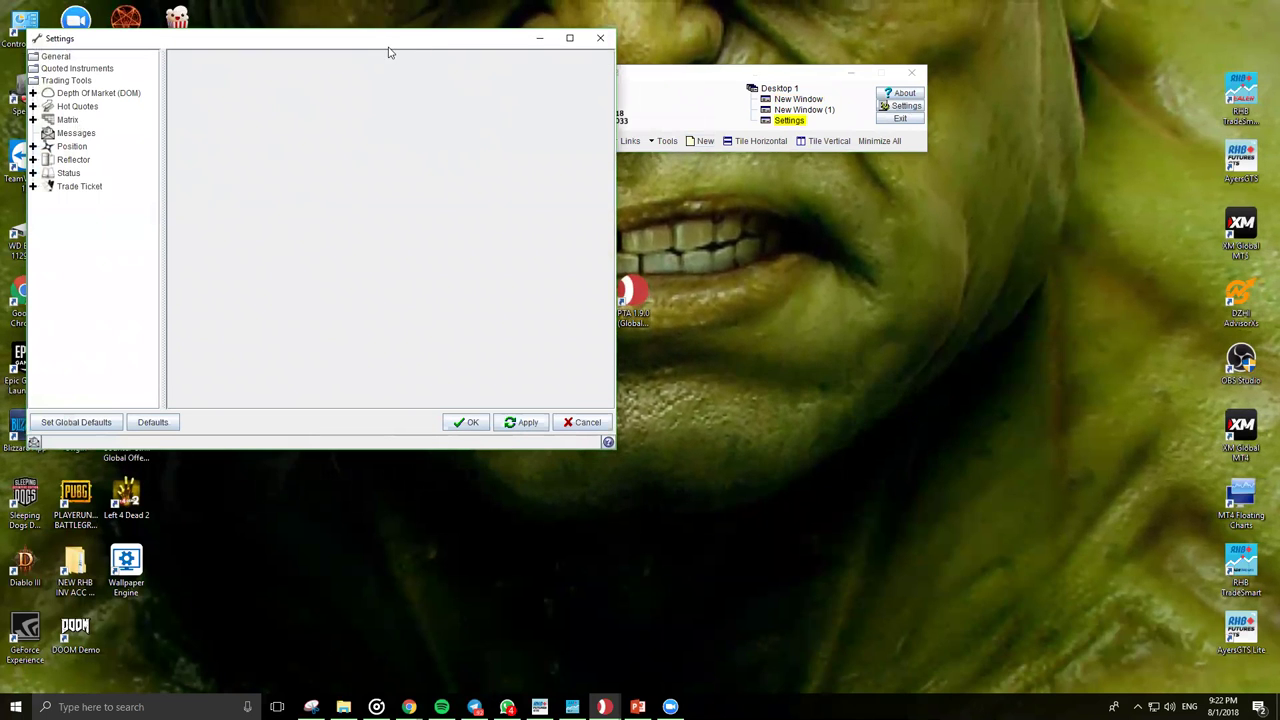
pyautogui.moveTo(390, 52); pyautogui.dragTo(692, 103)
pyautogui.click(375, 197)
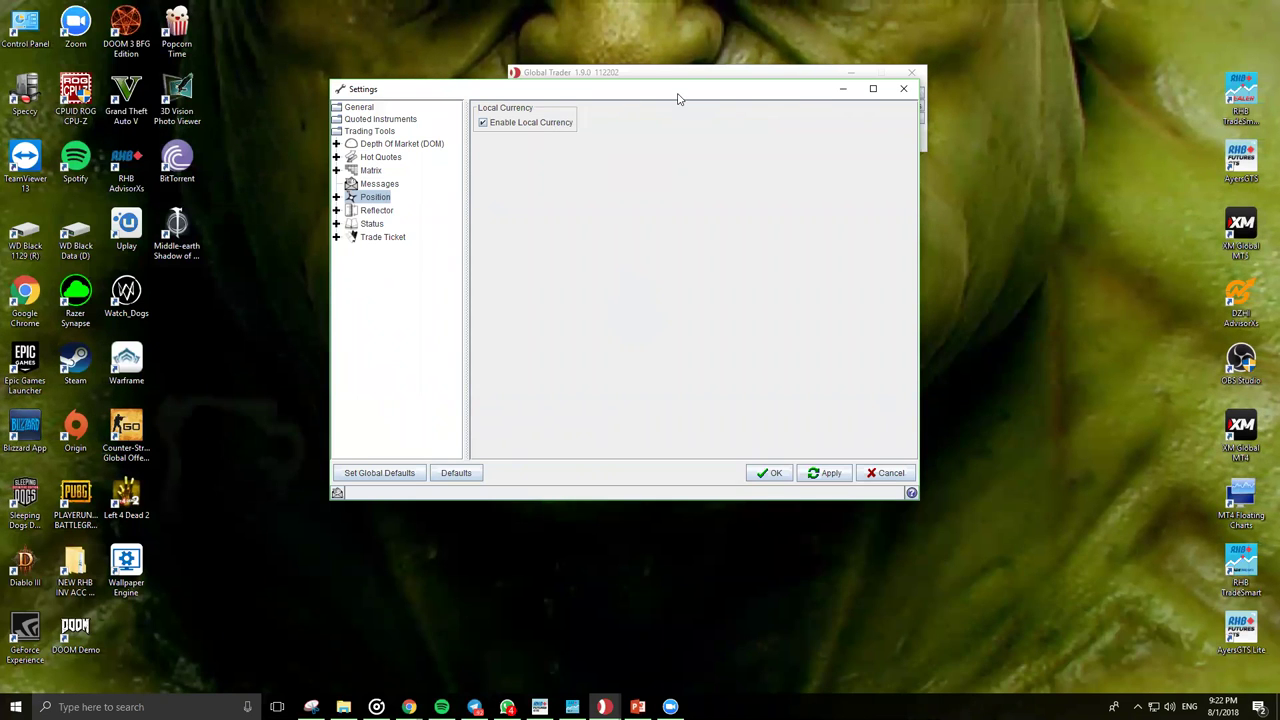
pyautogui.moveTo(677, 98); pyautogui.dragTo(686, 182)
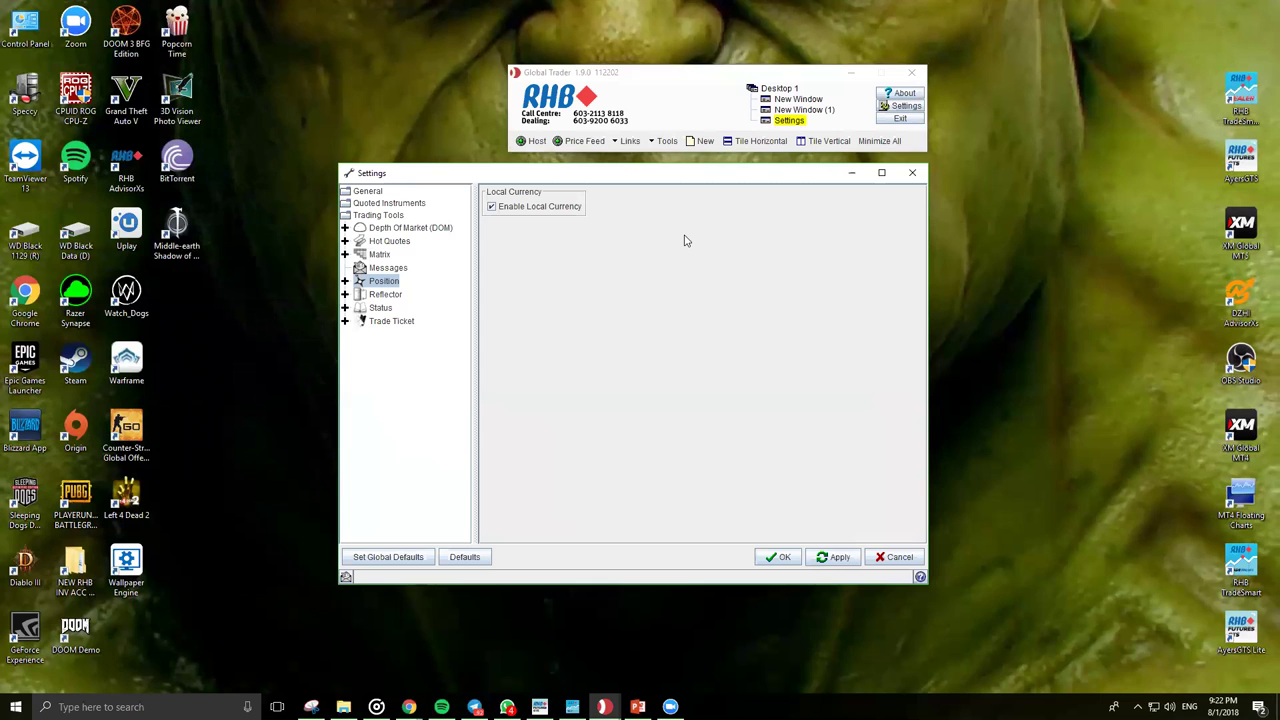
pyautogui.click(491, 207)
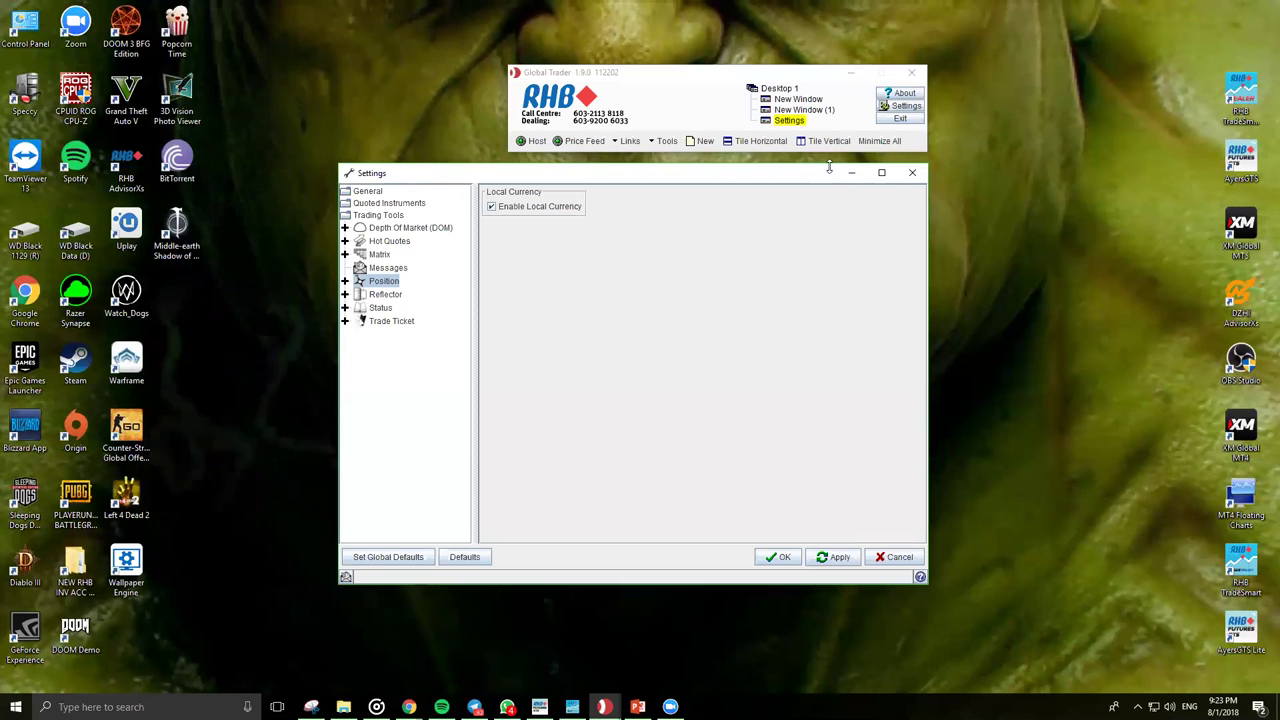
# Step: Rearrange the windows, cancel the Settings dialog, and show Global Trader's open windows
pyautogui.click(698, 77)
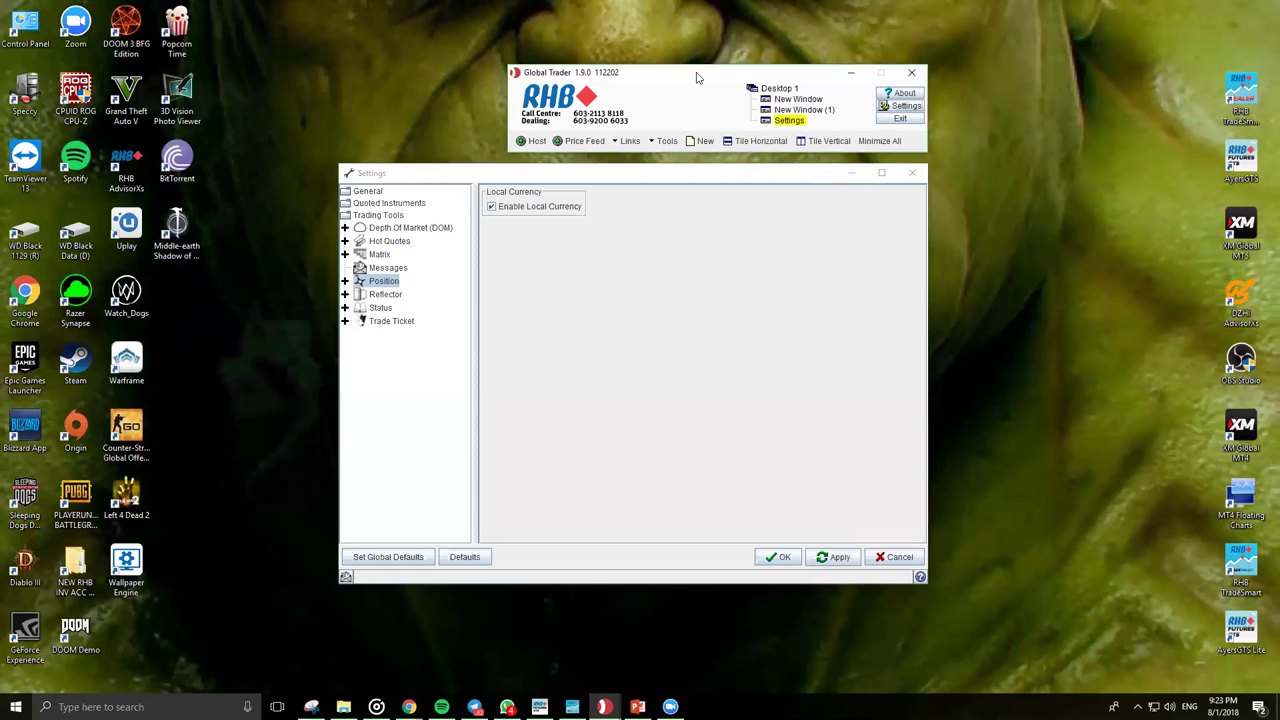
pyautogui.moveTo(698, 77); pyautogui.dragTo(741, 12)
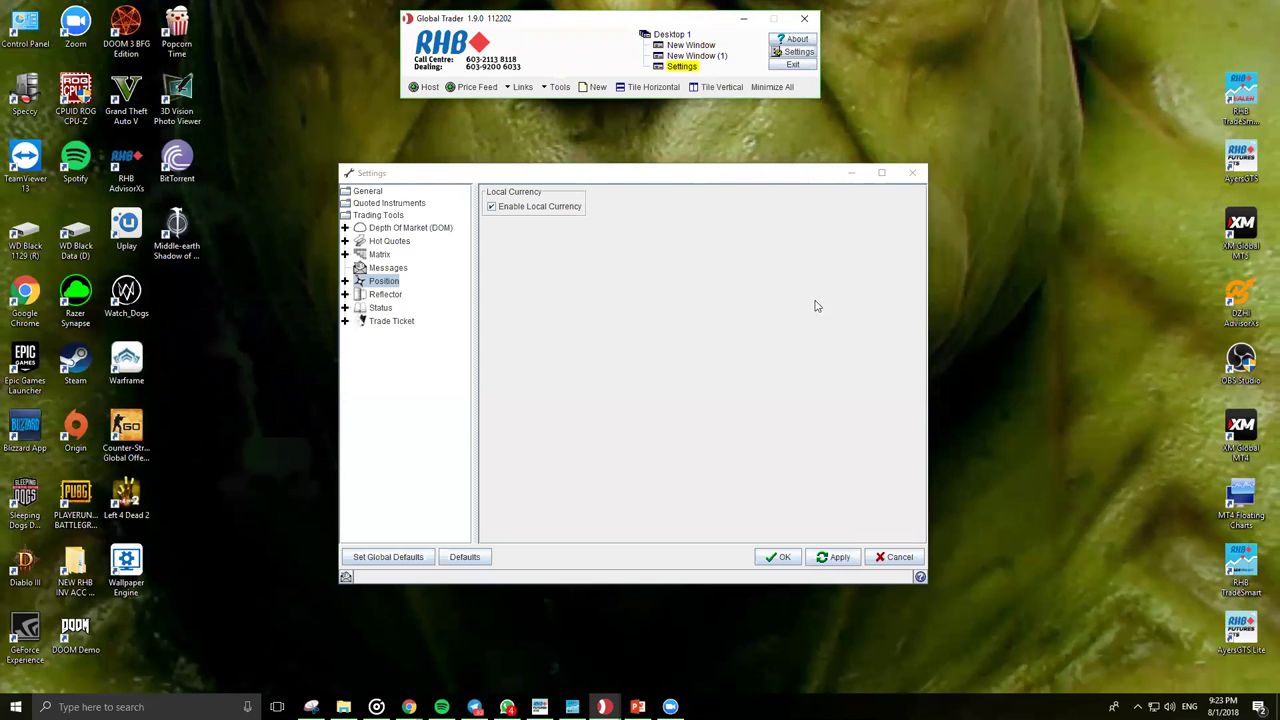
pyautogui.click(671, 182)
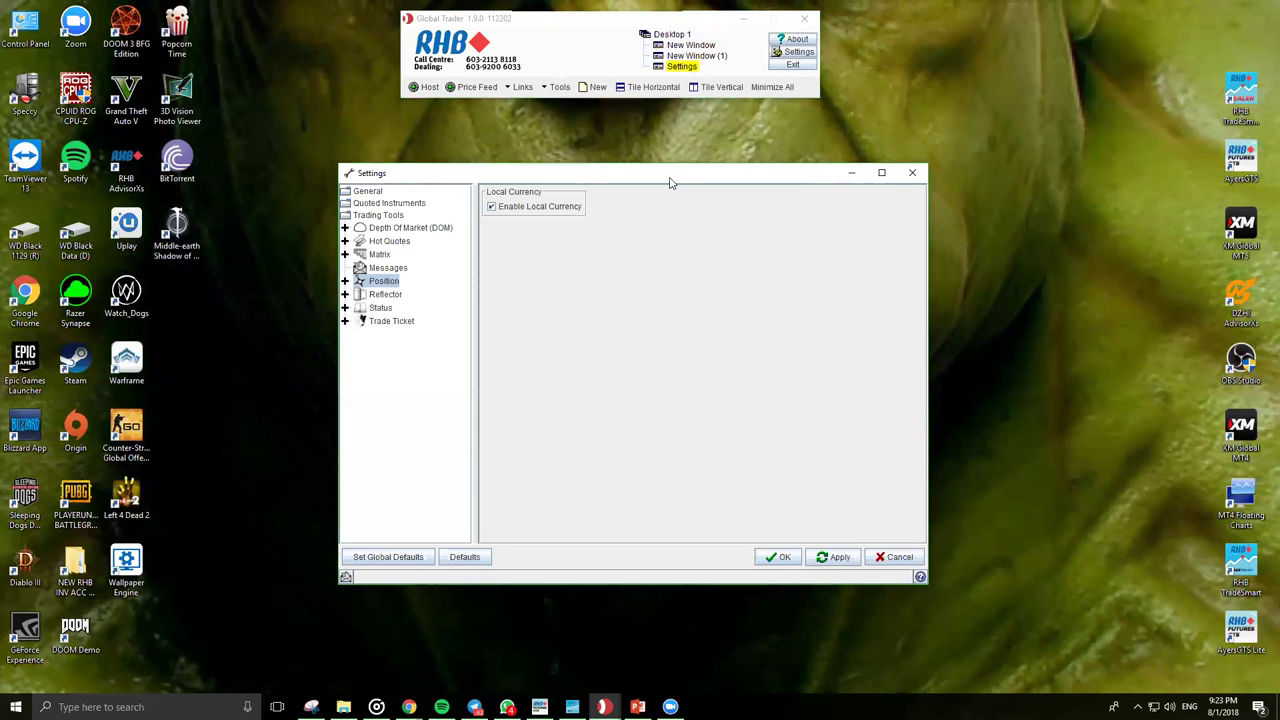
pyautogui.moveTo(671, 182); pyautogui.dragTo(725, 228)
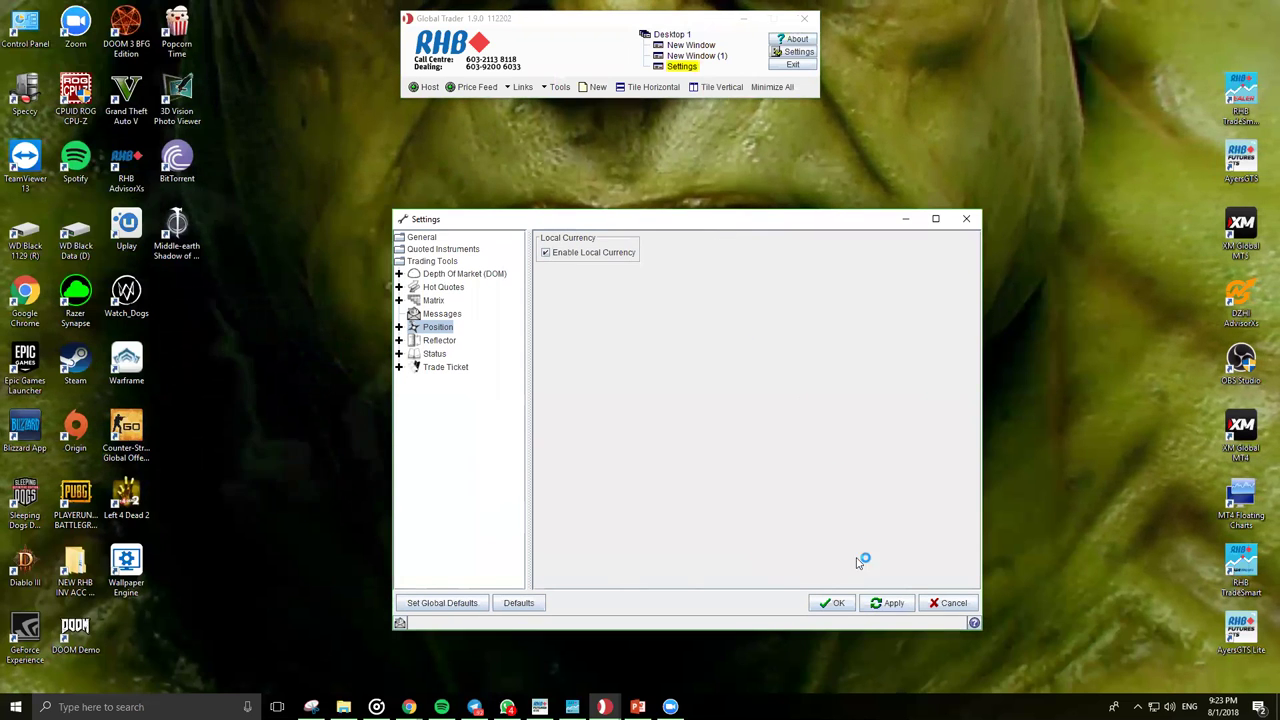
pyautogui.click(935, 604)
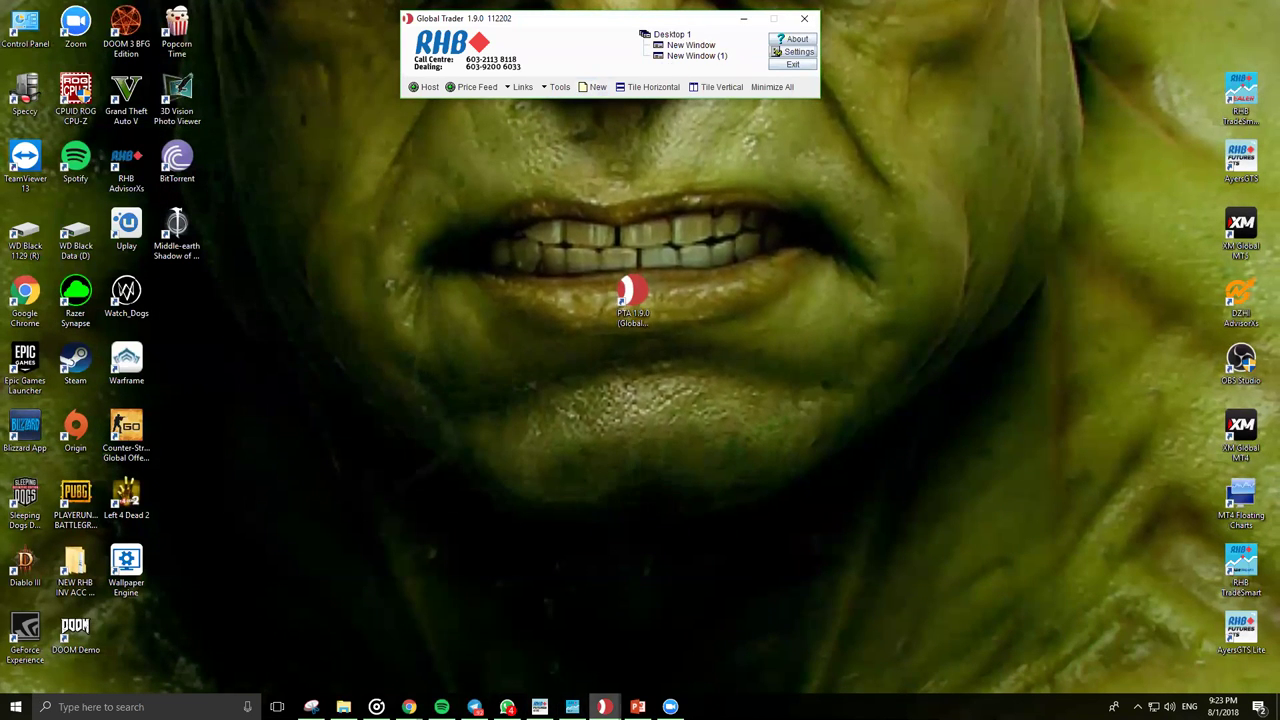
pyautogui.click(604, 707)
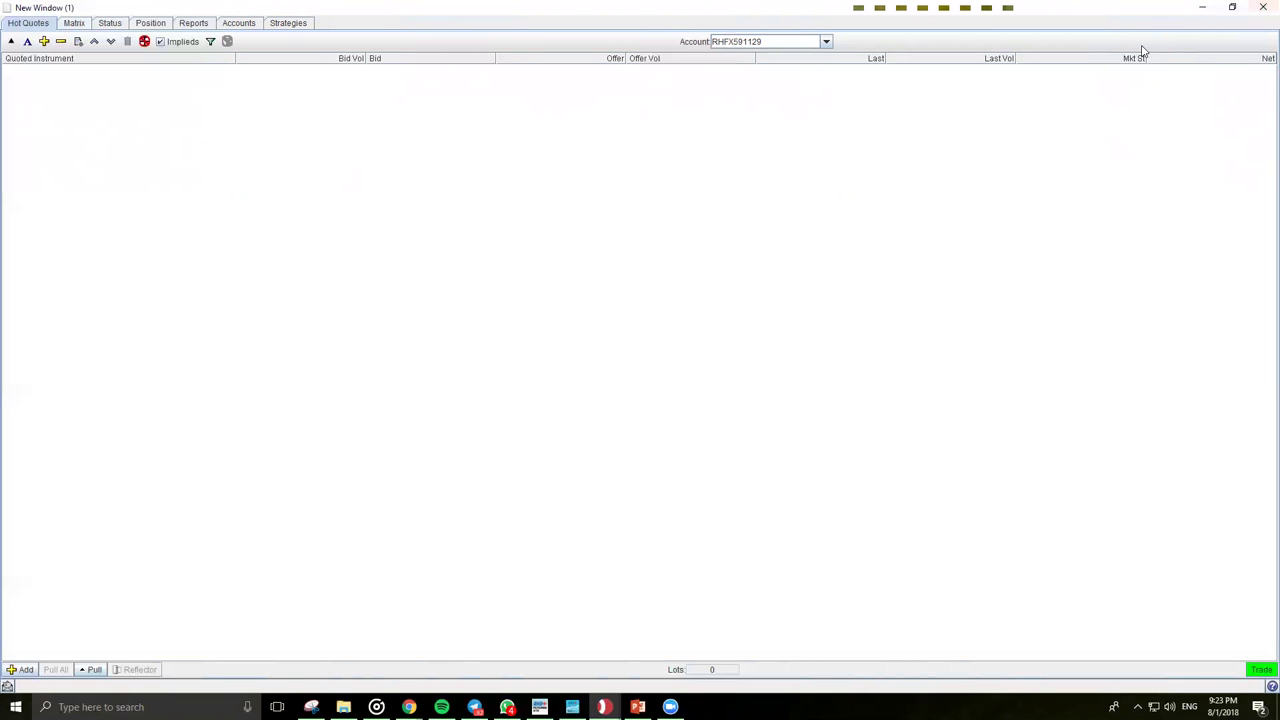
# Step: Add several empty green rows to the Hot Quotes grid in New Window (1)
pyautogui.click(78, 42)
pyautogui.click(78, 42)
pyautogui.click(78, 42)
pyautogui.click(78, 42)
pyautogui.click(78, 42)
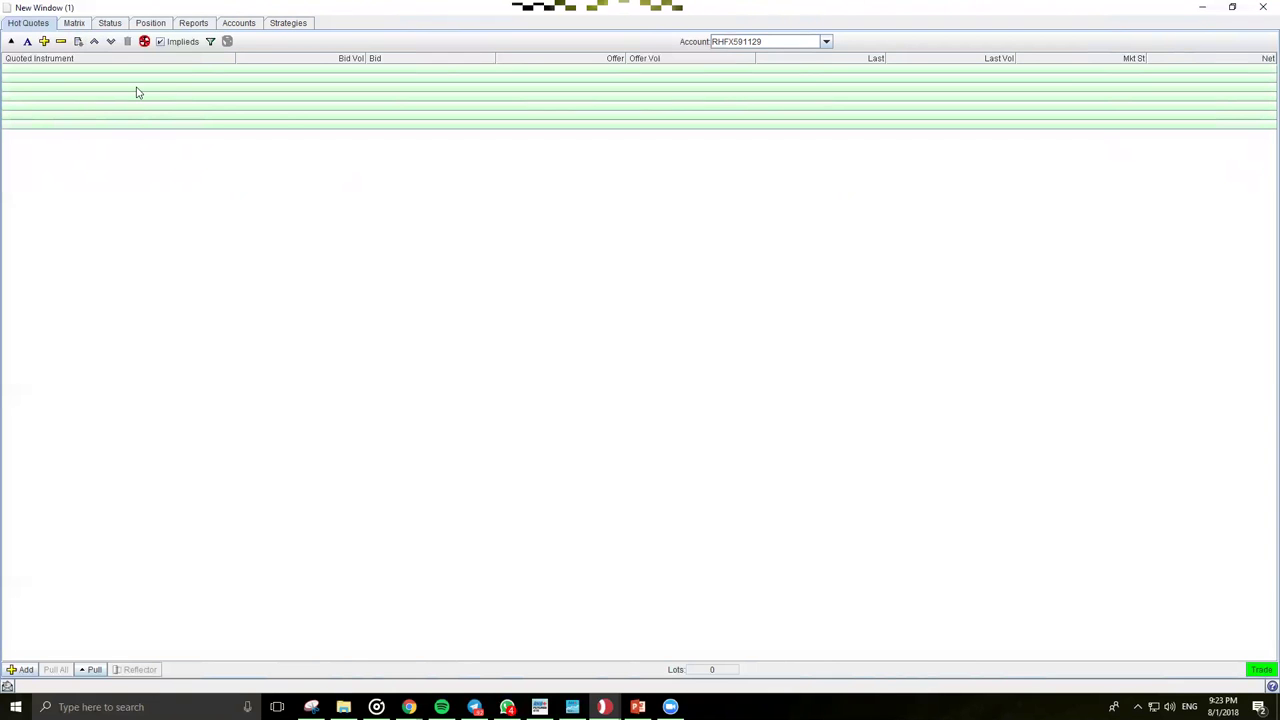
pyautogui.click(79, 43)
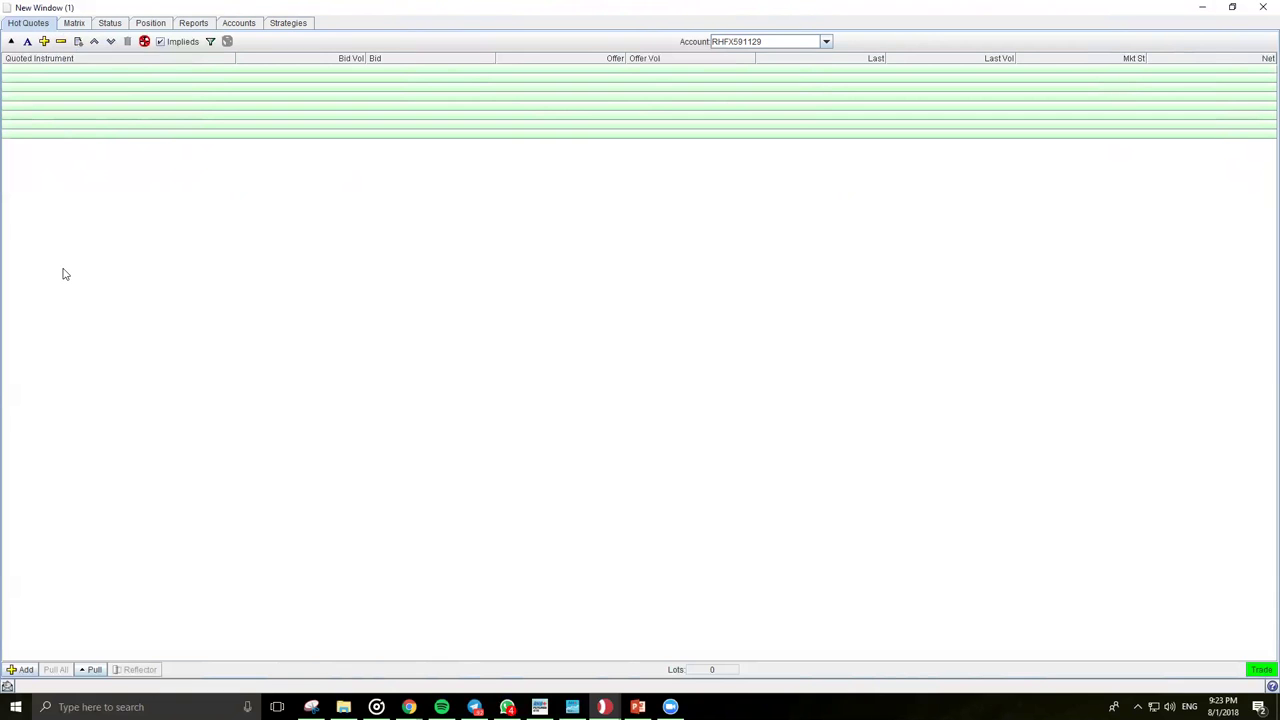
# Step: Add BMD > CPO > Futures MAR18 to Hot Quotes and move its row up
pyautogui.click(20, 670)
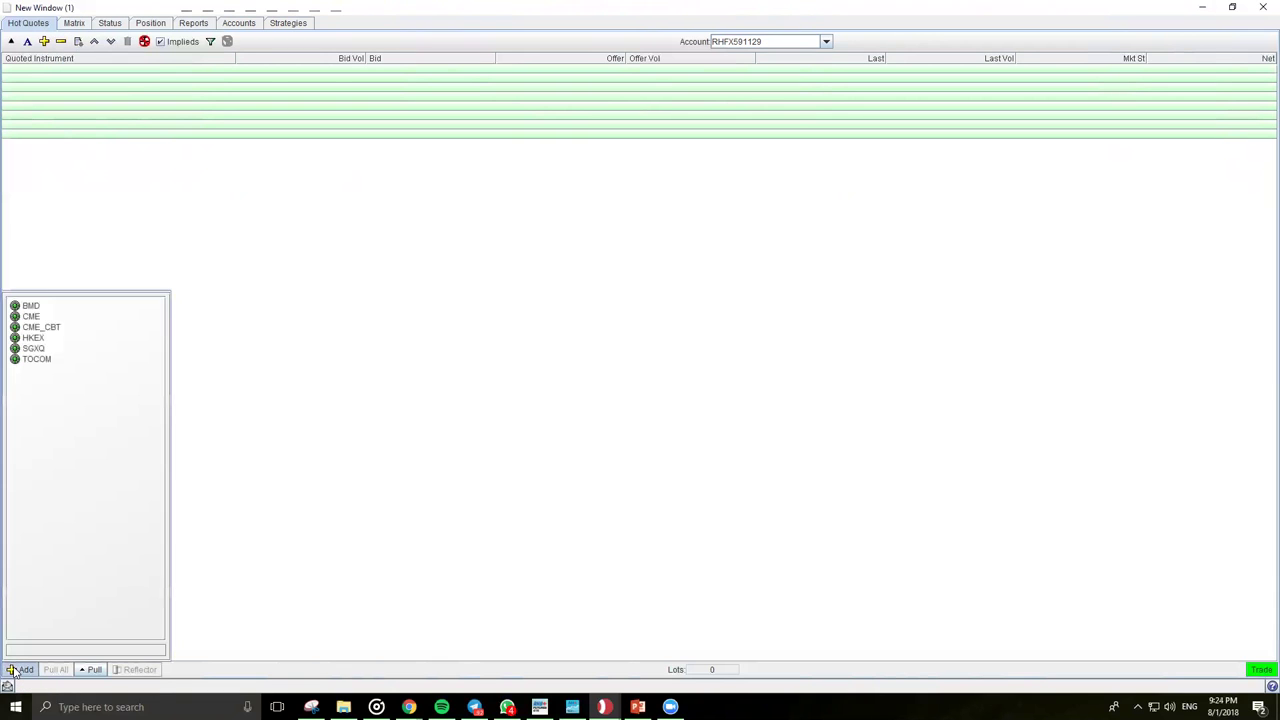
pyautogui.click(44, 42)
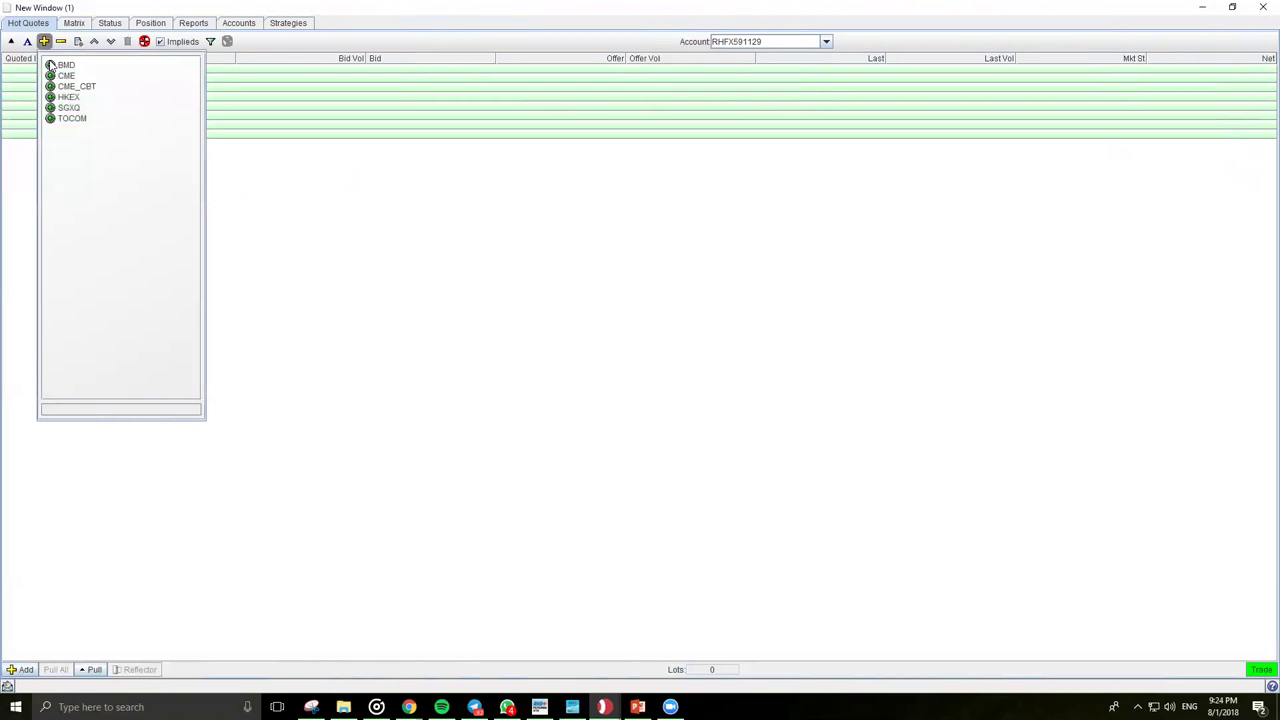
pyautogui.click(51, 66)
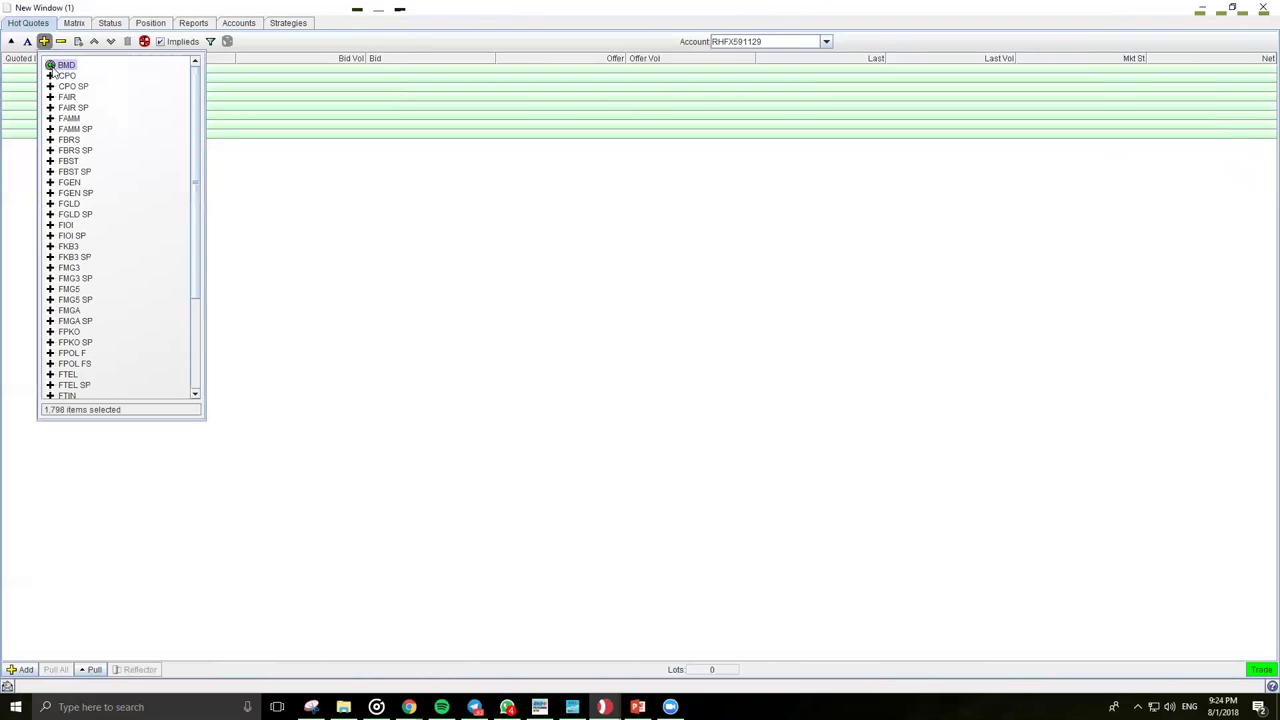
pyautogui.click(51, 76)
pyautogui.click(78, 88)
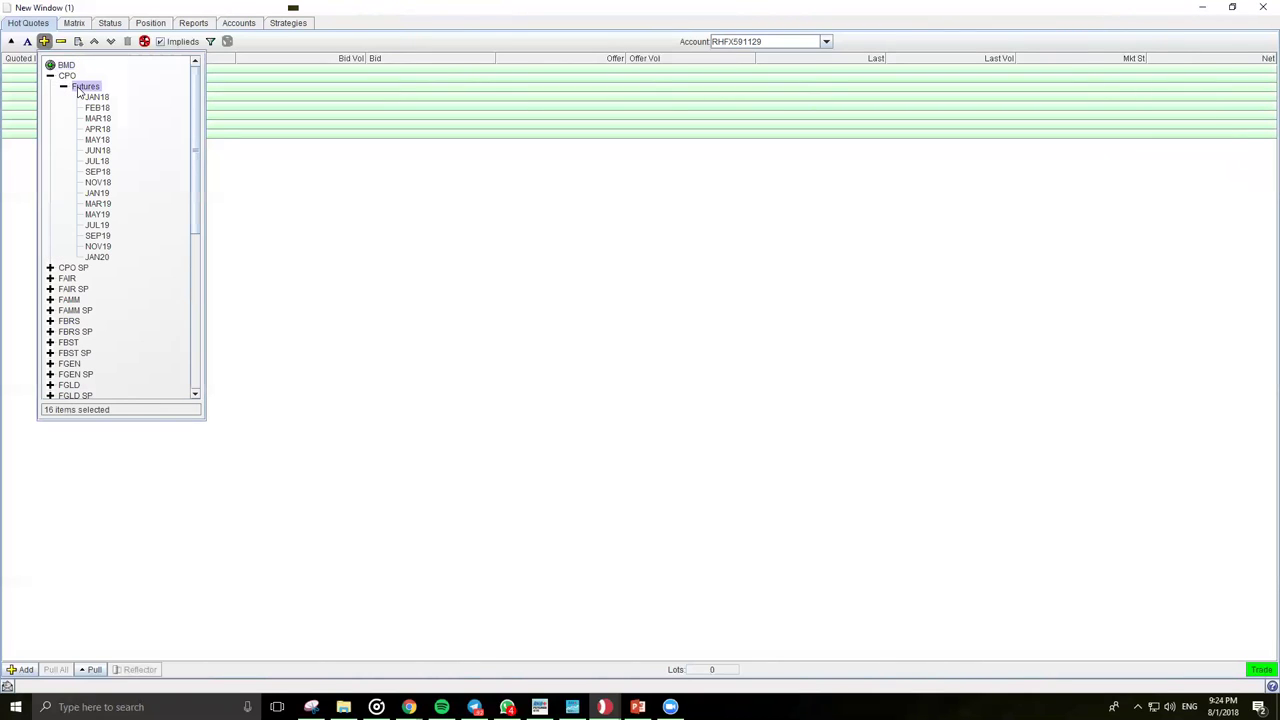
pyautogui.click(98, 118)
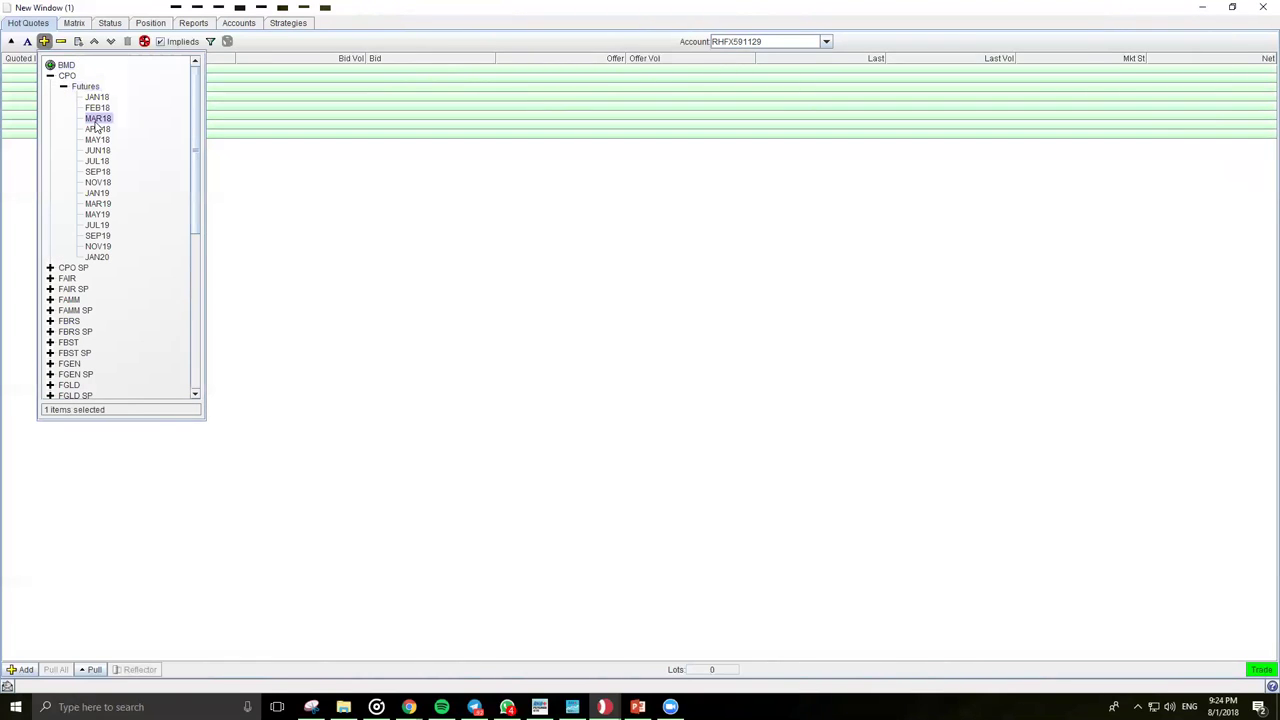
pyautogui.click(91, 45)
pyautogui.click(91, 45)
pyautogui.click(91, 45)
pyautogui.click(91, 45)
pyautogui.click(91, 45)
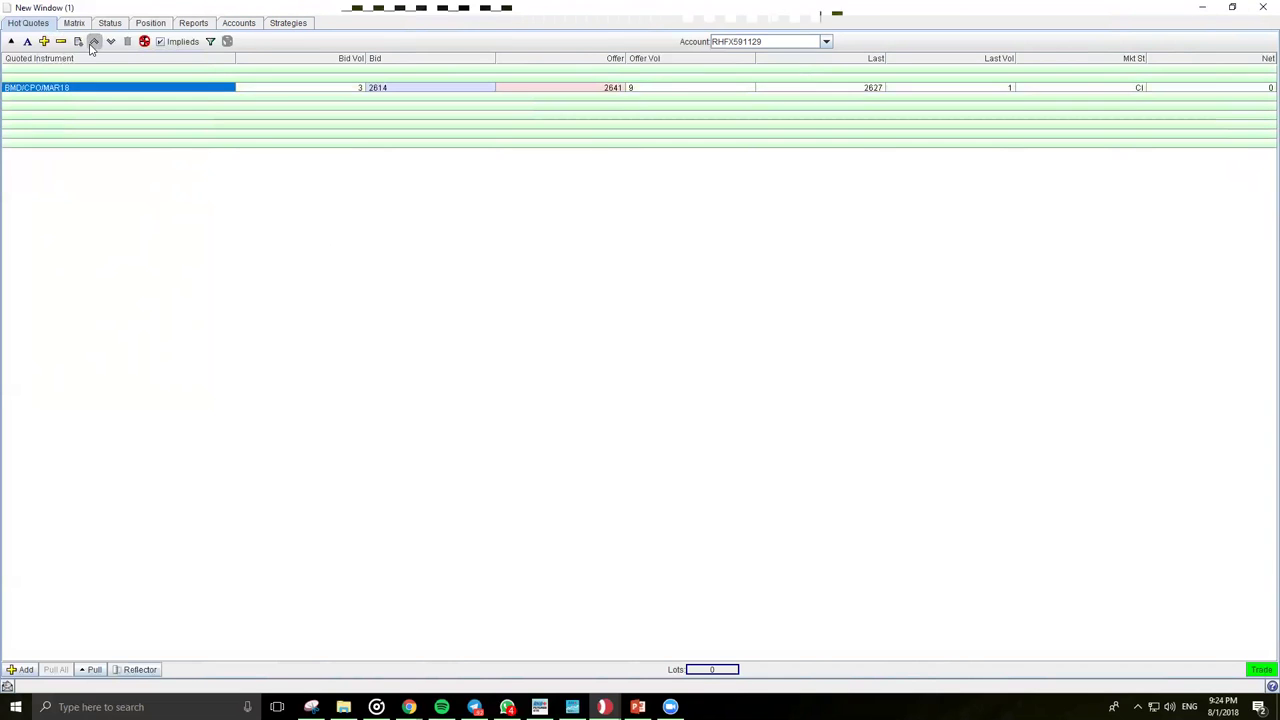
# Step: Add CME_CBT SOYAOIL MAR18, move its row up, then remove the soyoil row
pyautogui.click(44, 41)
pyautogui.doubleClick(62, 66)
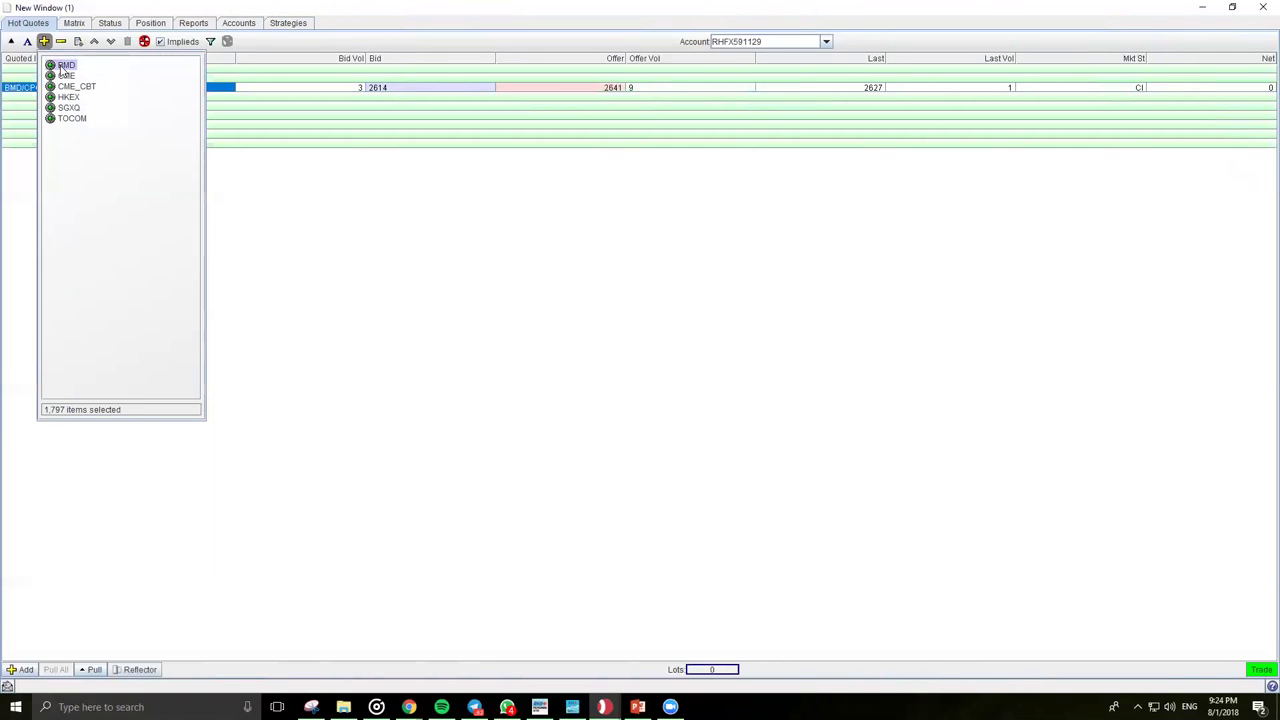
pyautogui.doubleClick(52, 87)
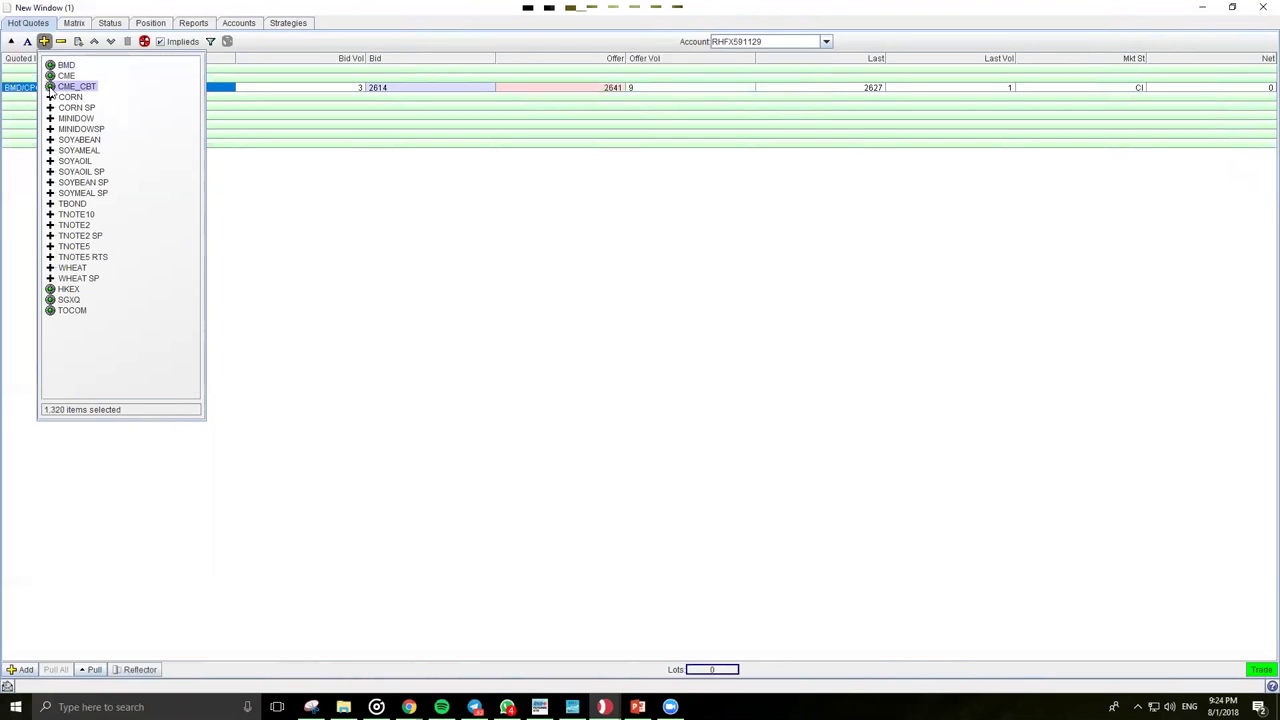
pyautogui.click(50, 161)
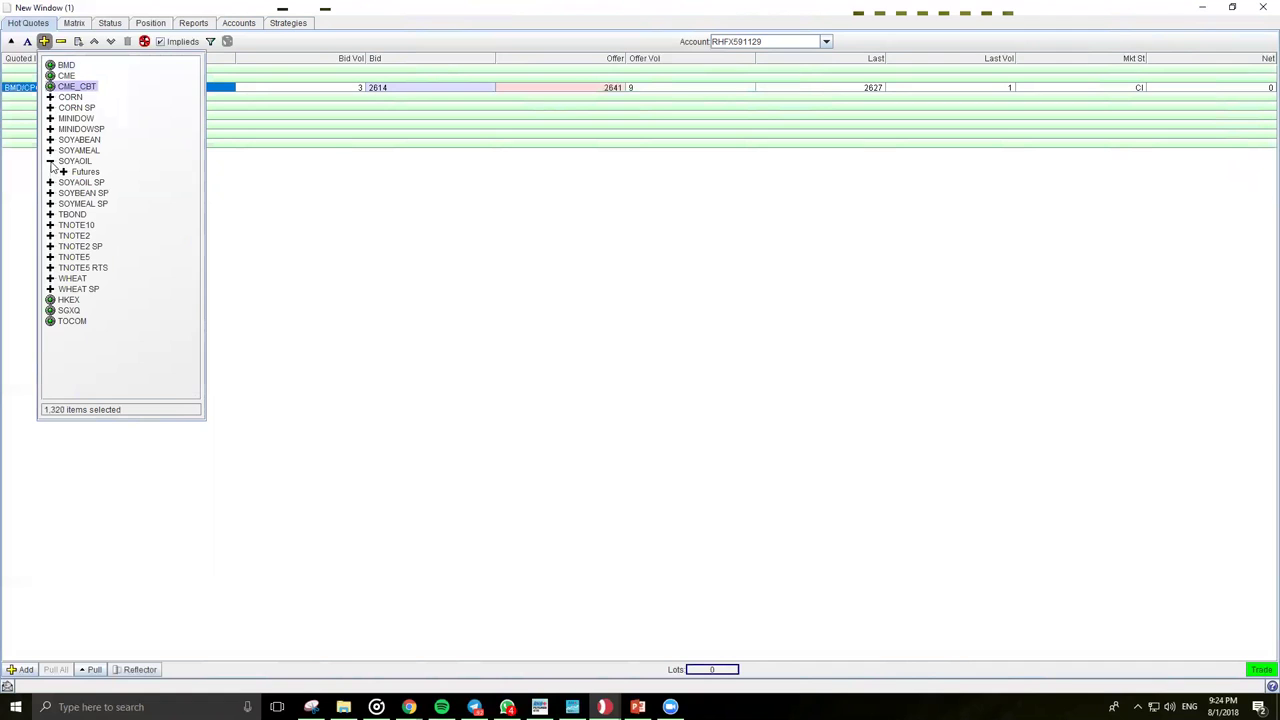
pyautogui.click(63, 172)
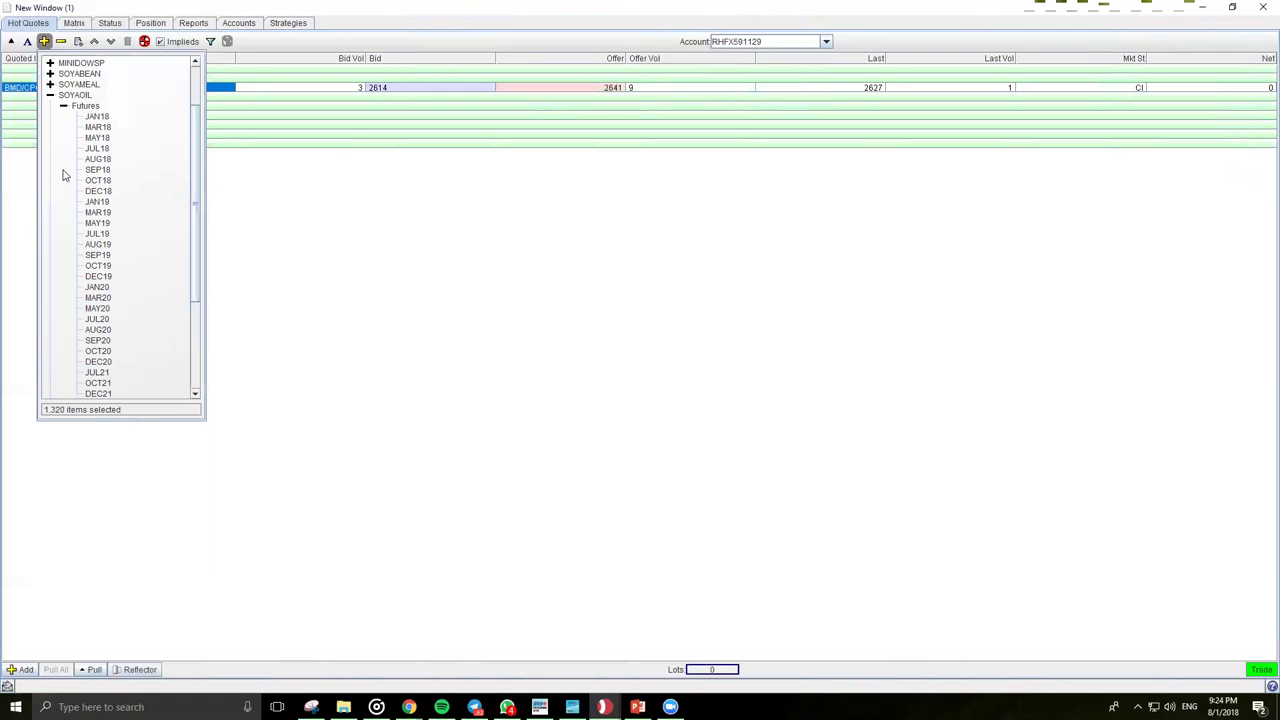
pyautogui.doubleClick(98, 127)
pyautogui.click(371, 229)
pyautogui.click(94, 41)
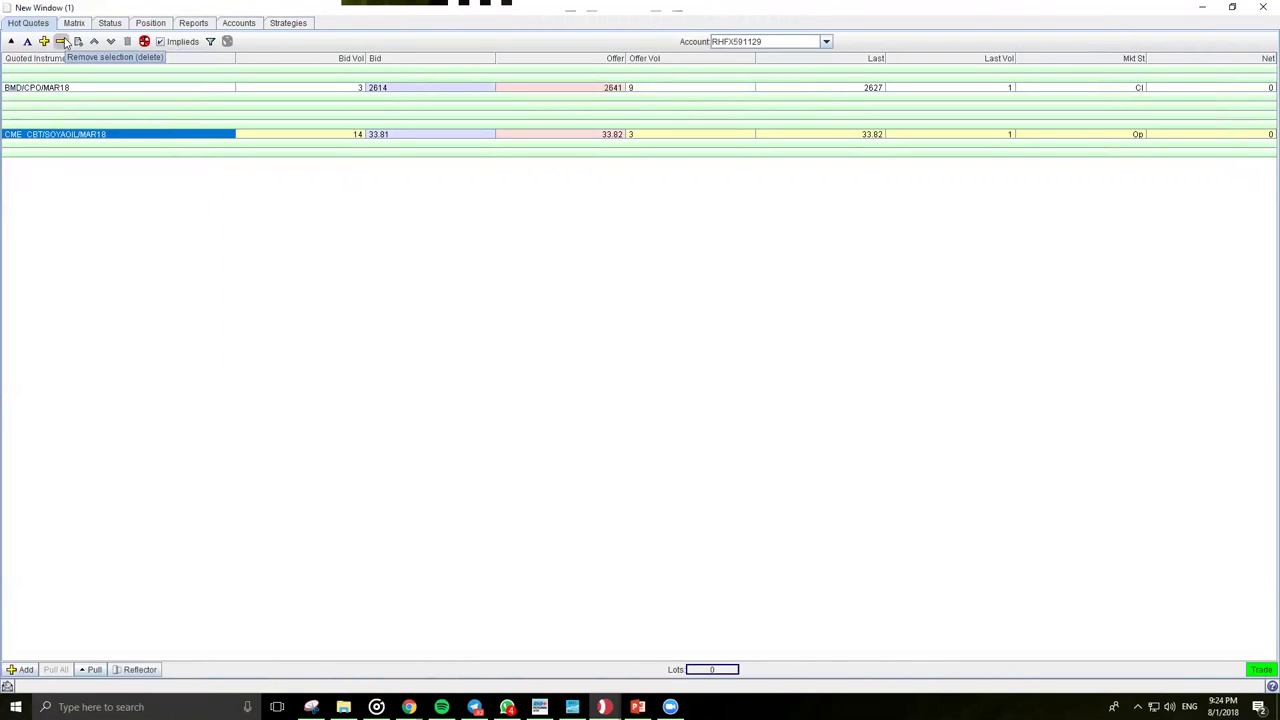
pyautogui.click(61, 41)
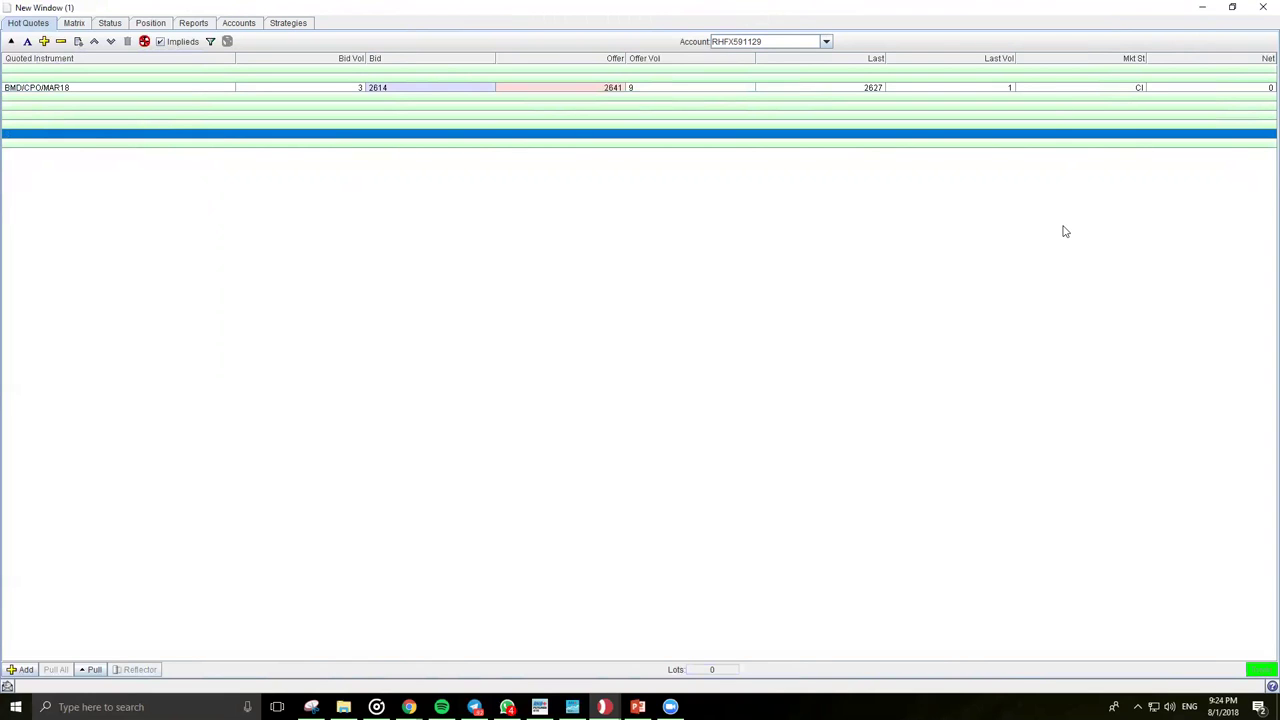
pyautogui.click(29, 42)
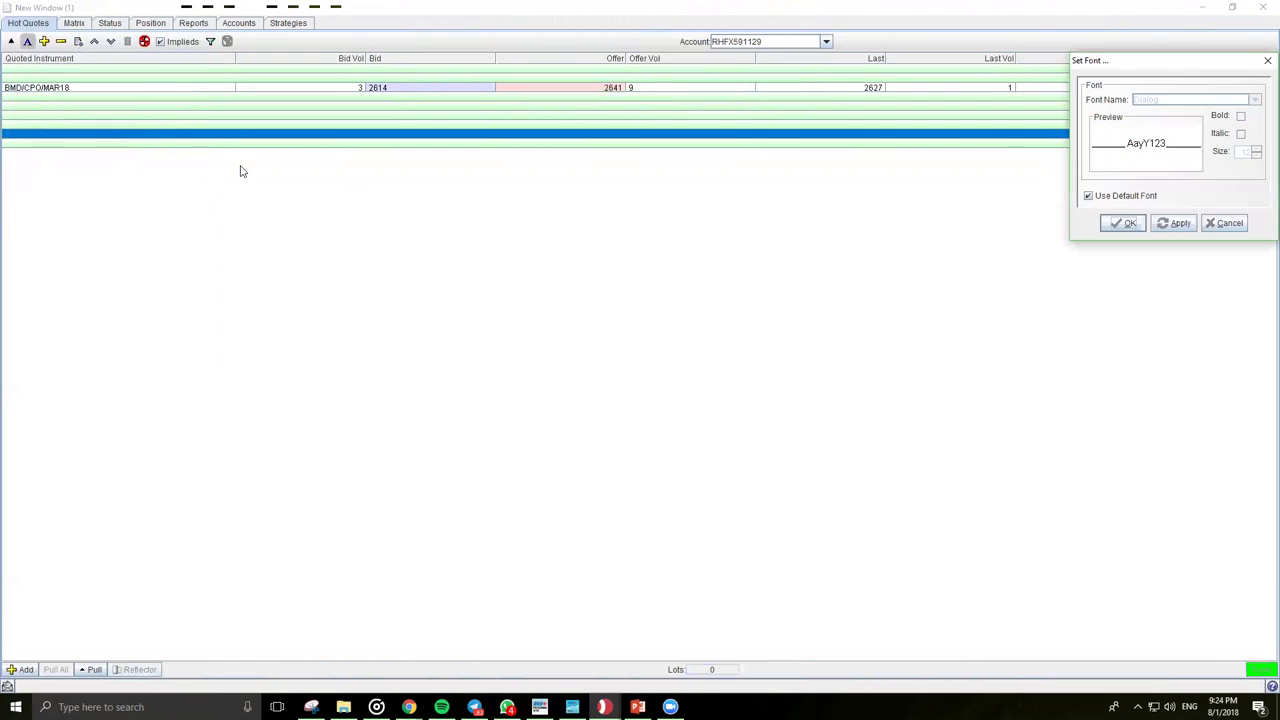
# Step: Replace the default quote font with bold Dialog at size 14
pyautogui.click(1155, 197)
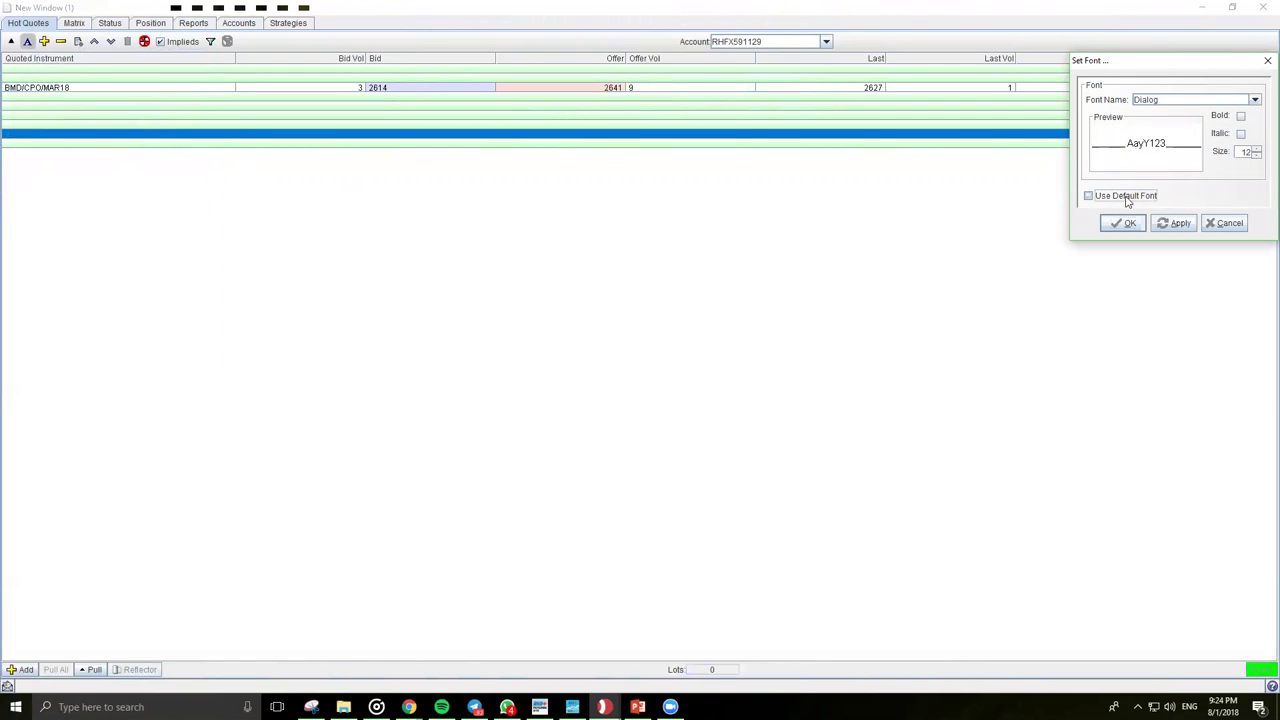
pyautogui.click(1240, 116)
pyautogui.click(1257, 148)
pyautogui.click(1257, 148)
pyautogui.click(1175, 223)
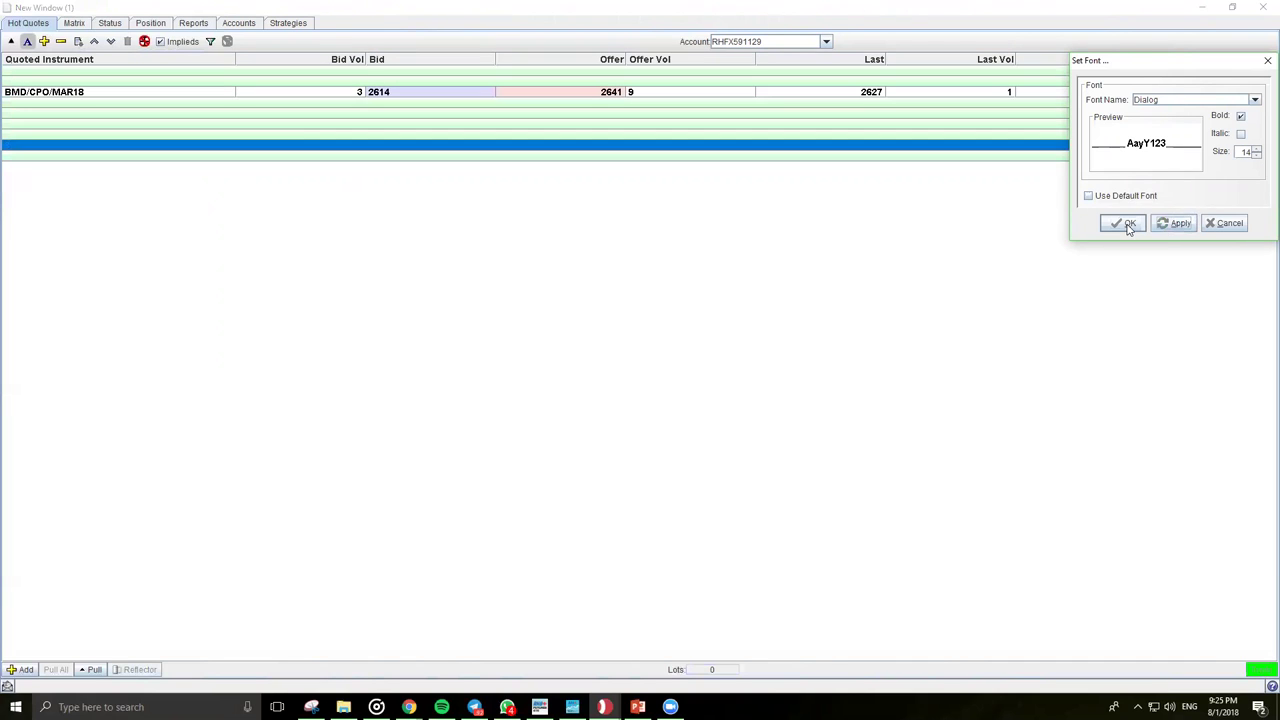
pyautogui.click(1124, 223)
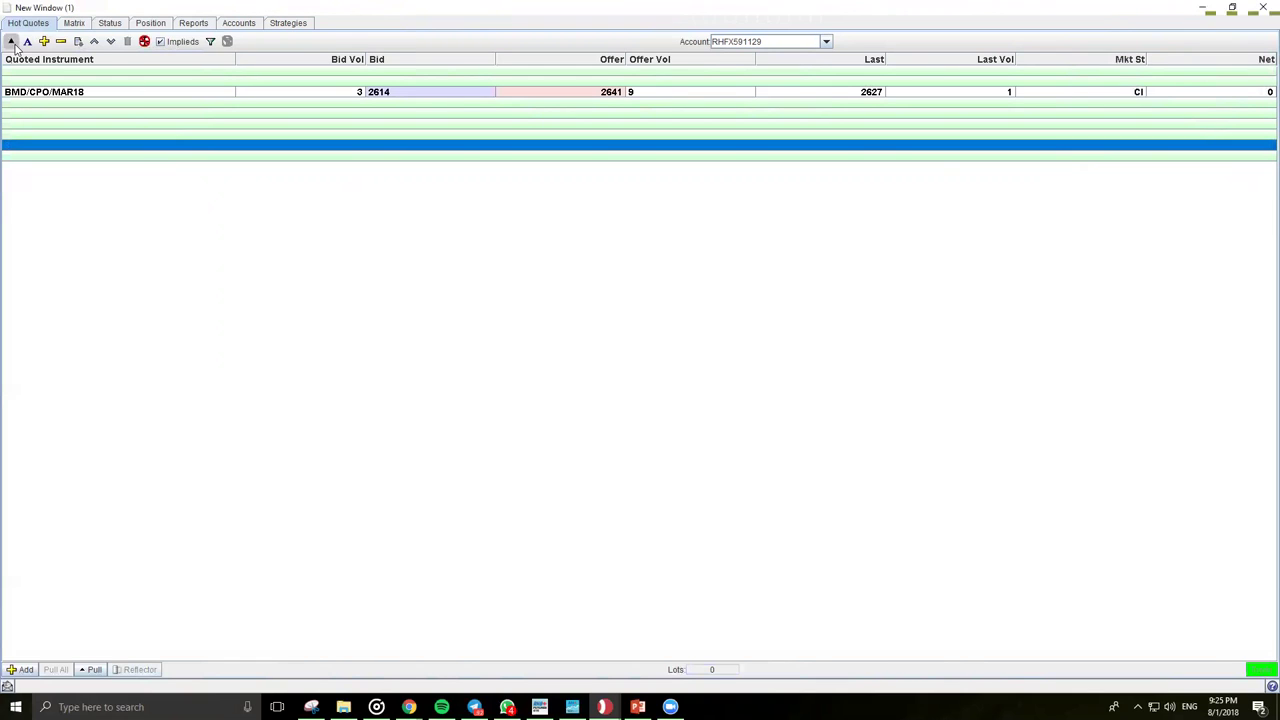
# Step: Add CME_CBT SOYAOIL MAR18 to Hot Quotes below the BMD/CPO/MAR18 row
pyautogui.click(44, 41)
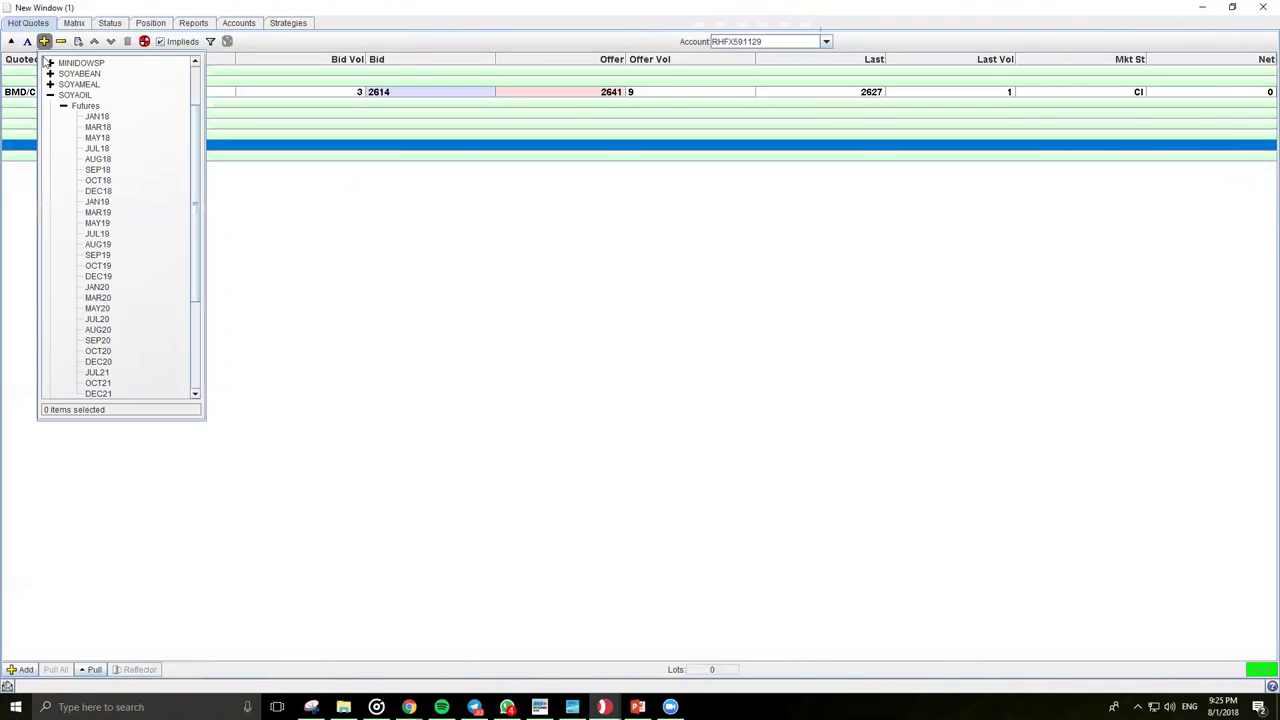
pyautogui.doubleClick(98, 127)
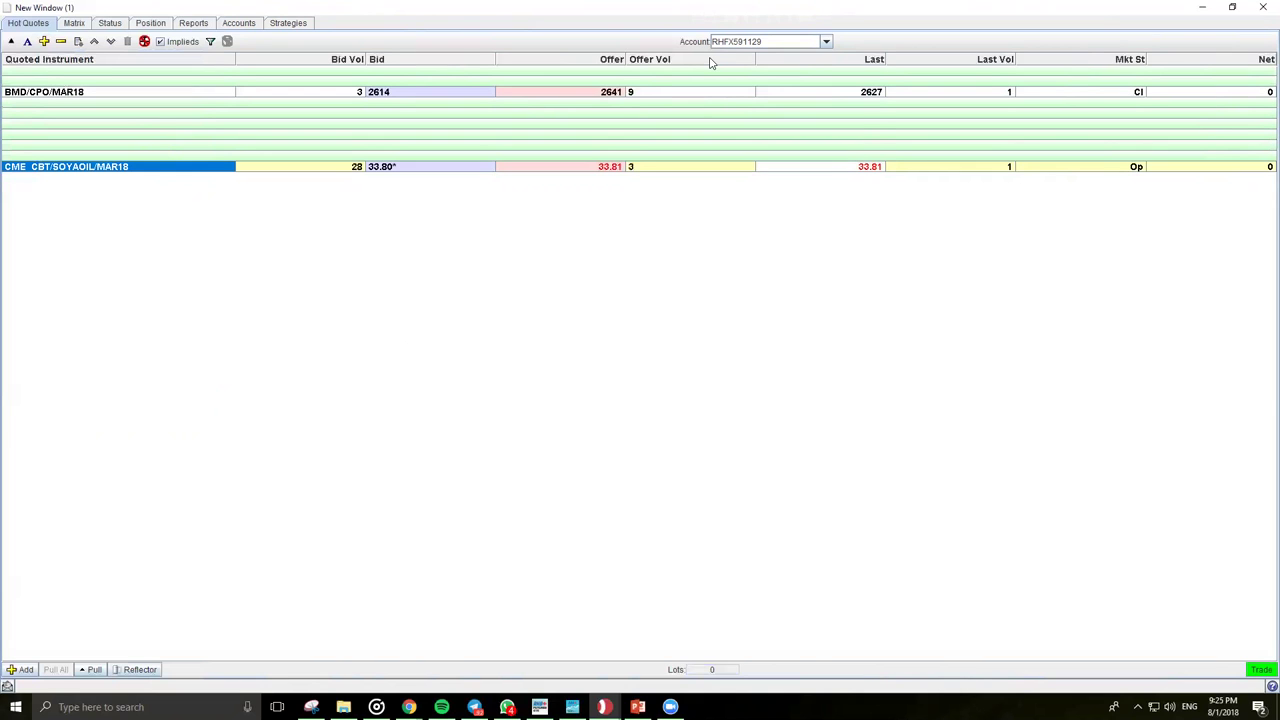
# Step: In Select Columns, tick Low, High, Opening Price, Total Traded Volume and Change (Last - YDSP)
pyautogui.rightClick(711, 63)
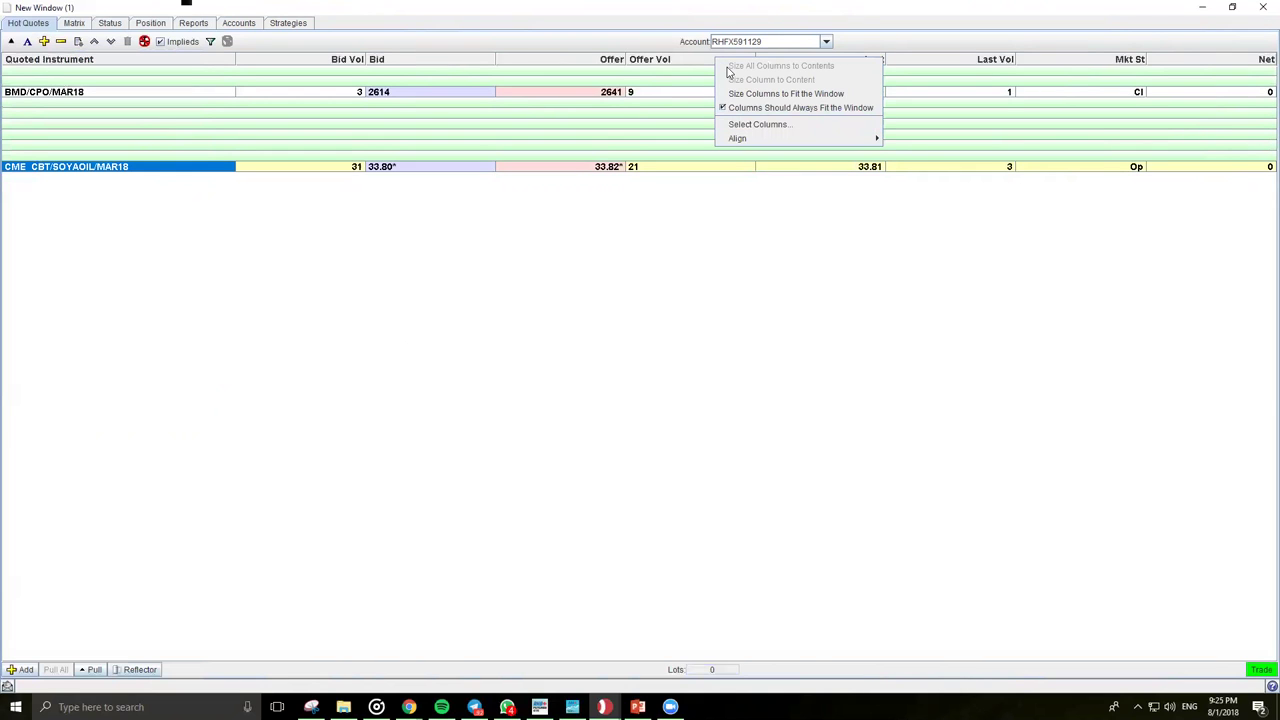
pyautogui.rightClick(677, 63)
pyautogui.rightClick(572, 63)
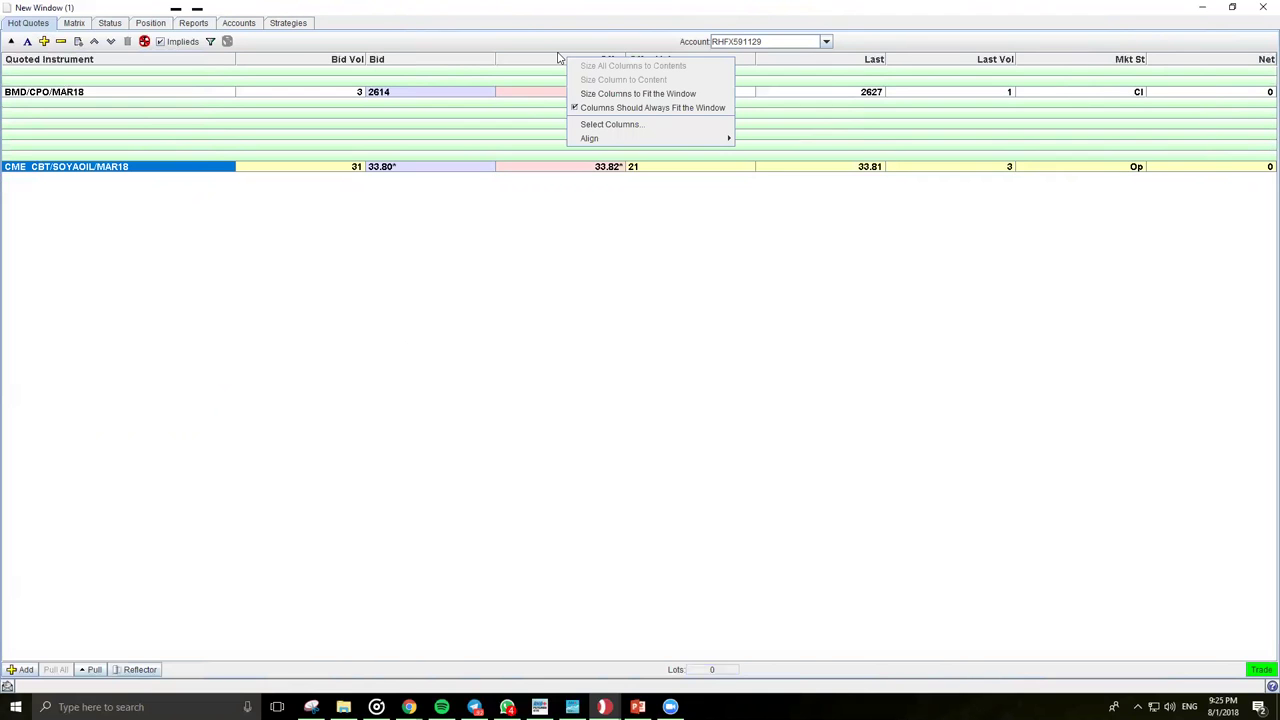
pyautogui.rightClick(438, 63)
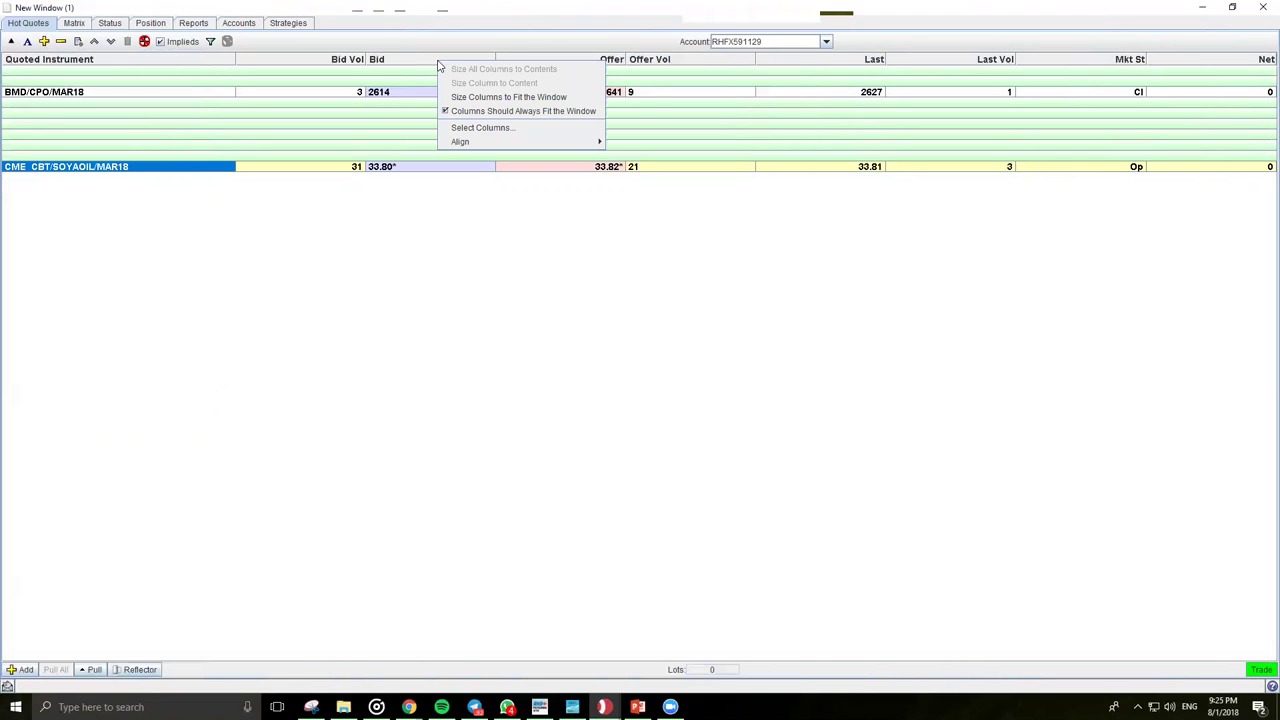
pyautogui.rightClick(650, 63)
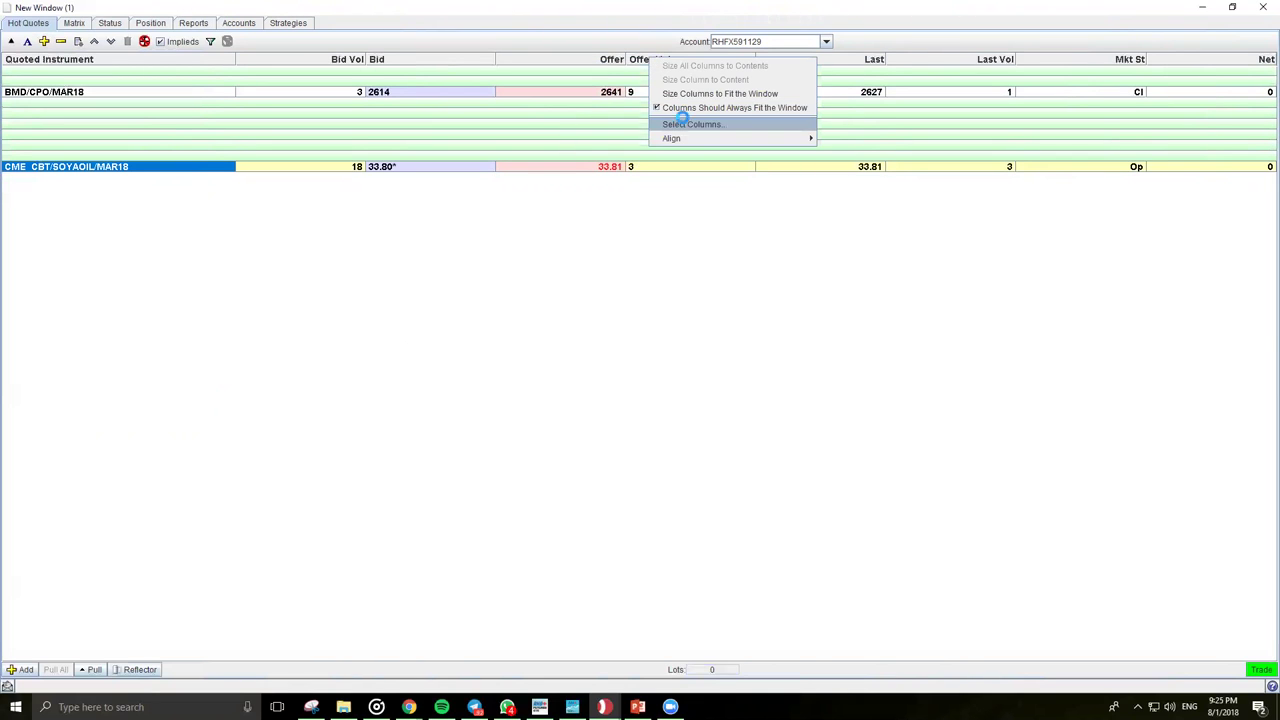
pyautogui.click(690, 124)
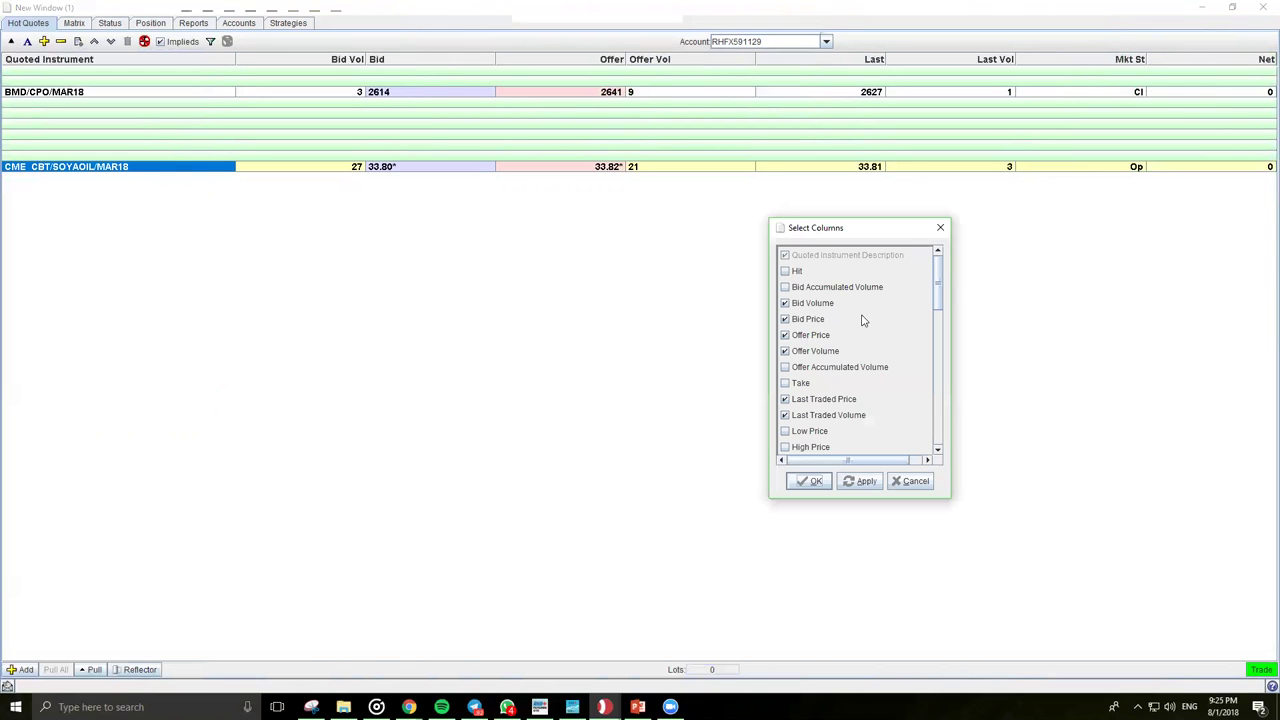
pyautogui.moveTo(938, 291); pyautogui.dragTo(942, 332)
pyautogui.click(795, 283)
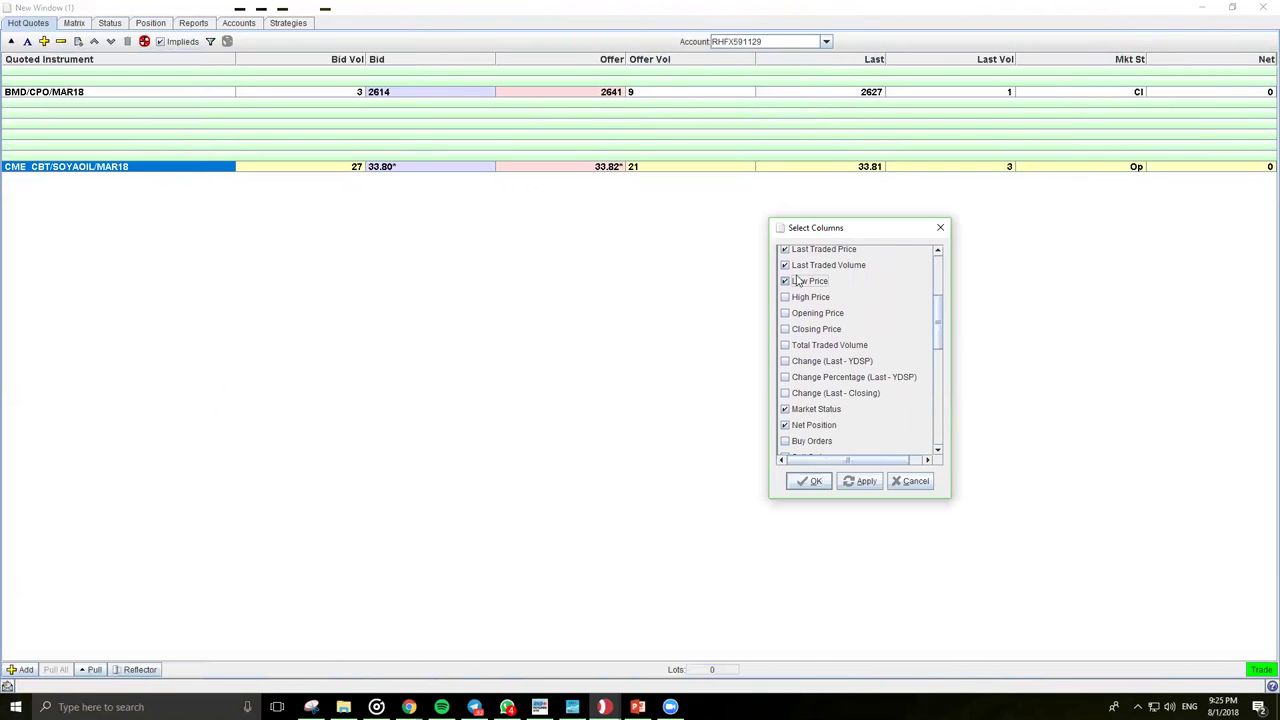
pyautogui.click(796, 298)
pyautogui.click(797, 314)
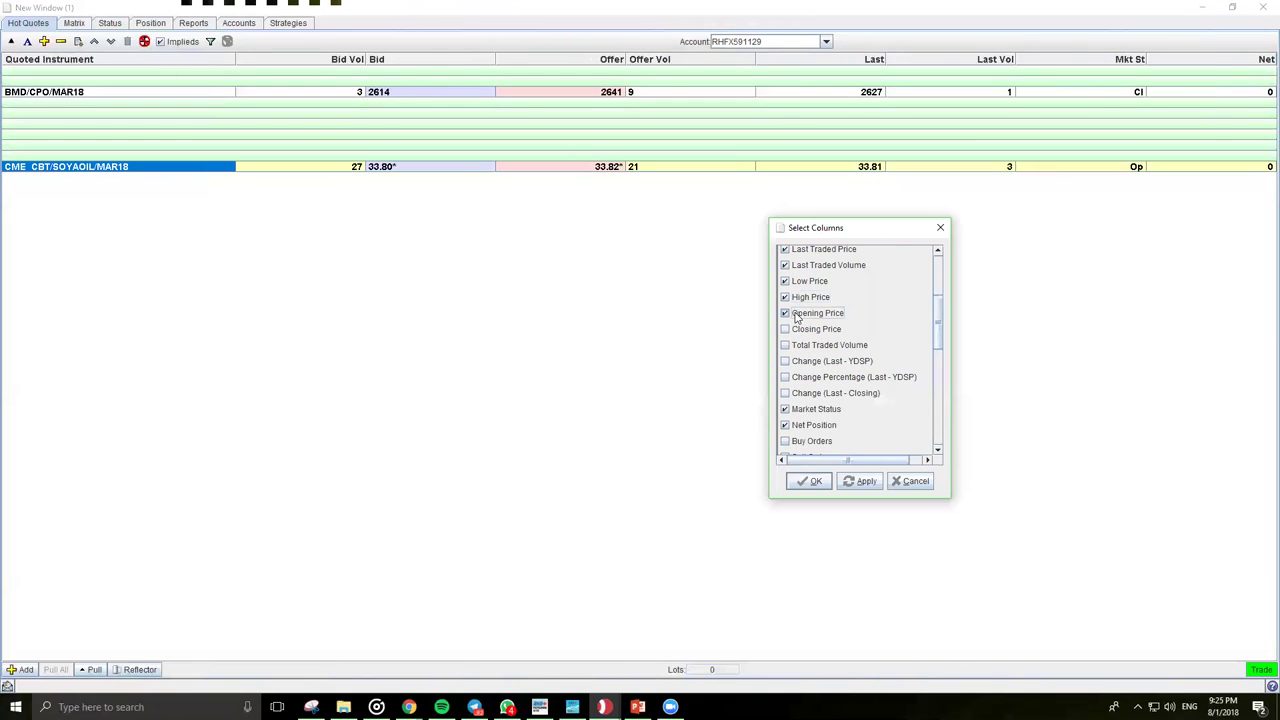
pyautogui.click(802, 344)
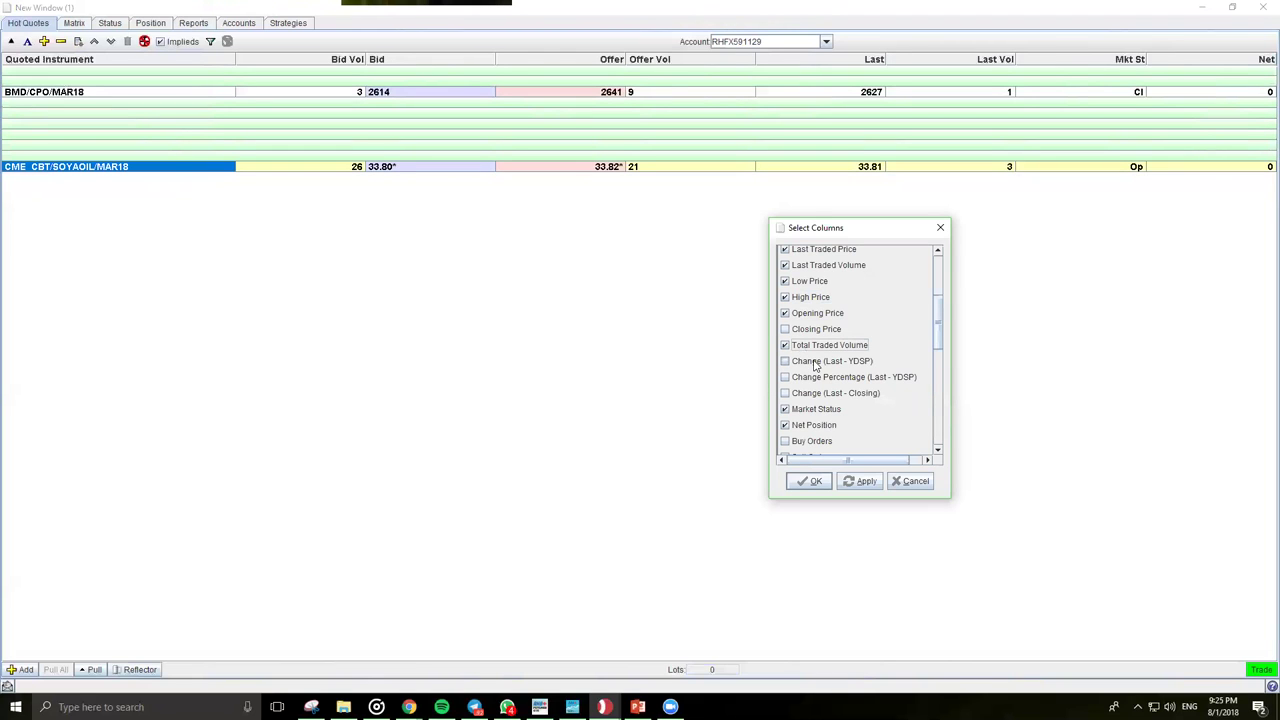
pyautogui.click(841, 362)
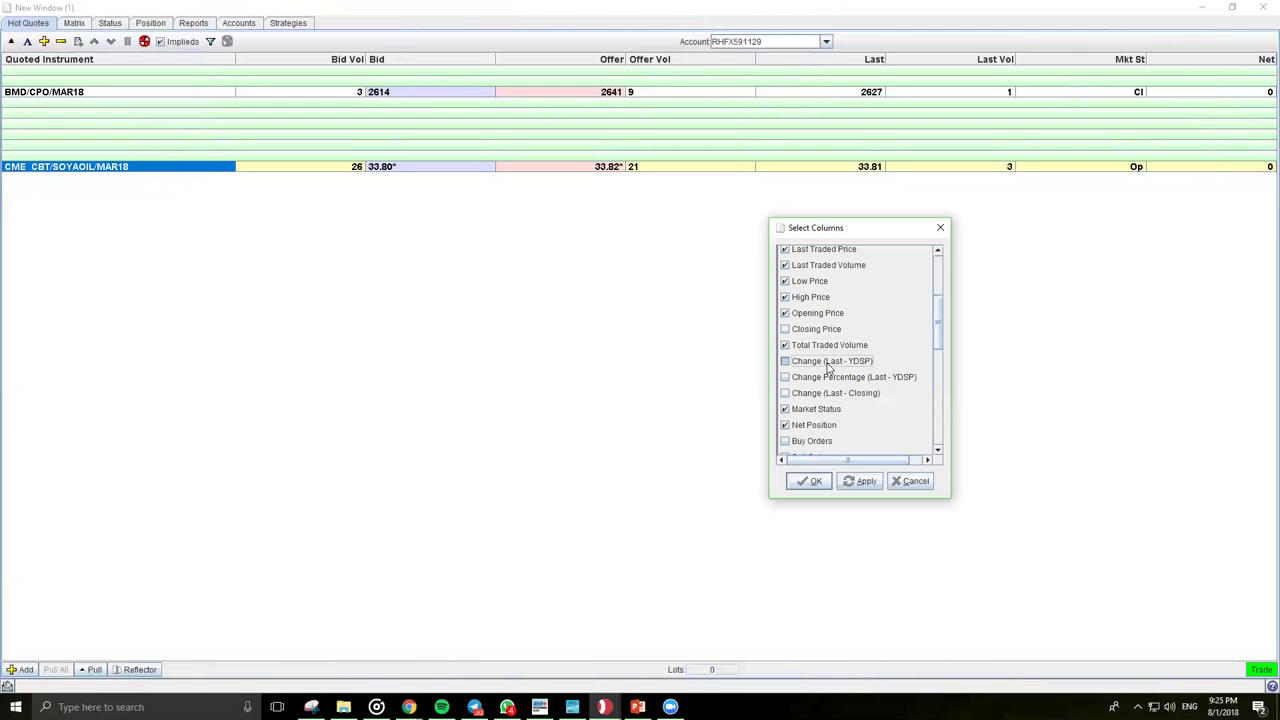
# Step: Untick Net Position, apply the column choices, and narrow the Offer column
pyautogui.scroll(-1, 825, 392)
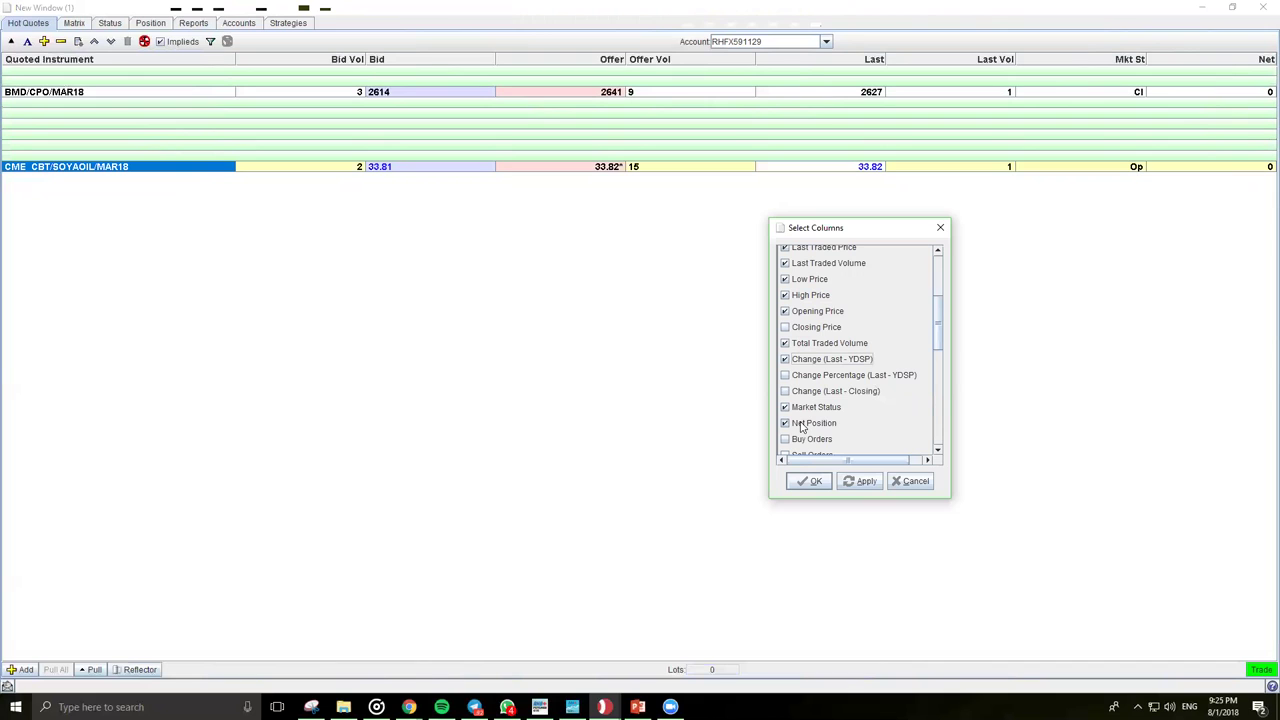
pyautogui.click(802, 424)
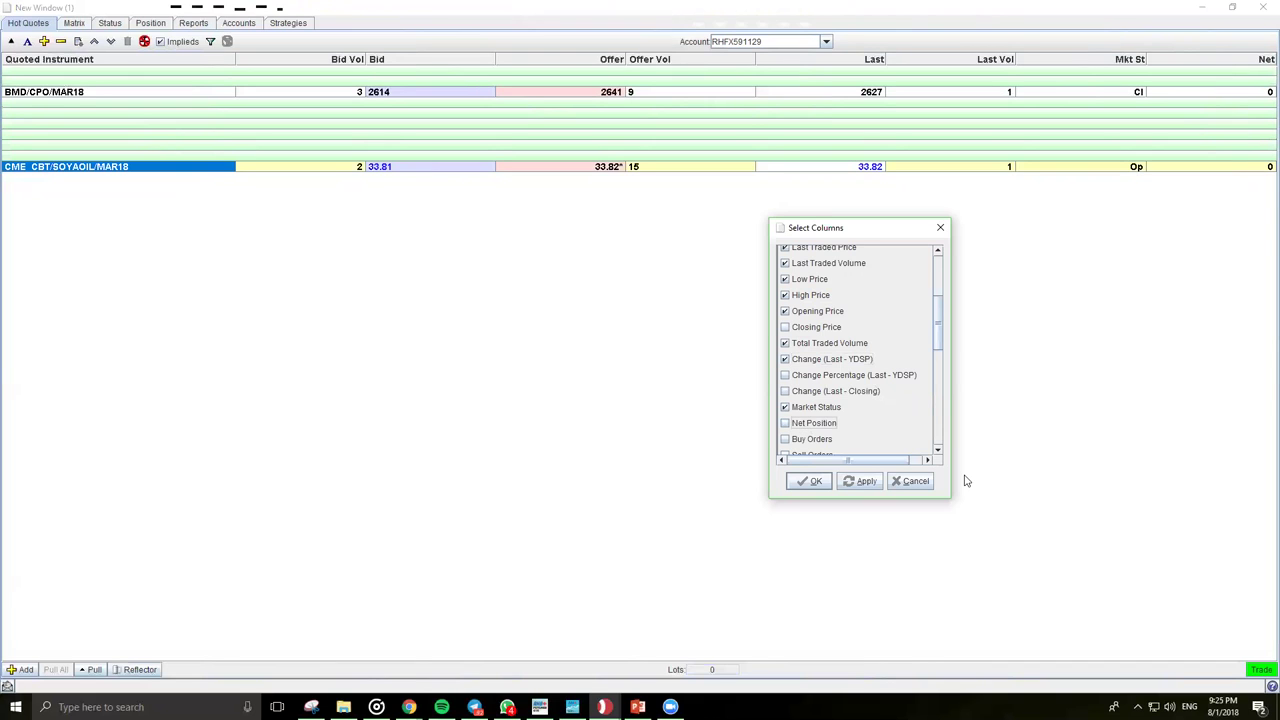
pyautogui.click(860, 481)
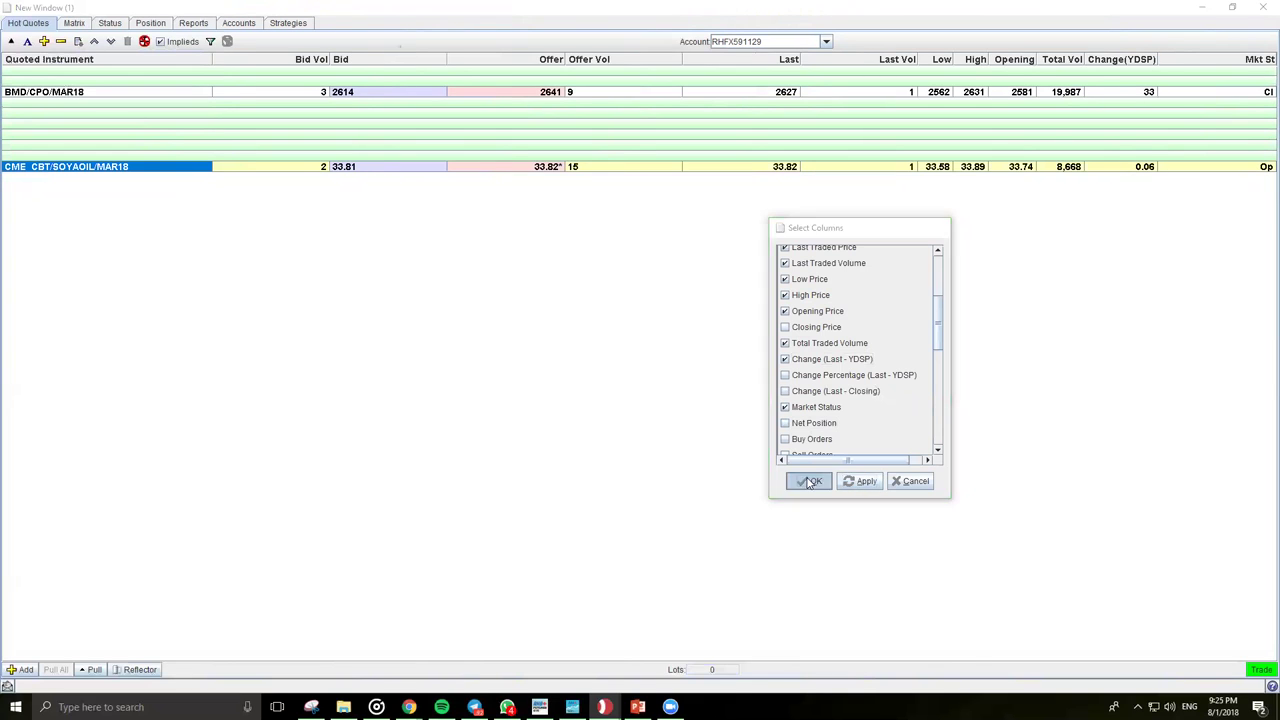
pyautogui.click(809, 481)
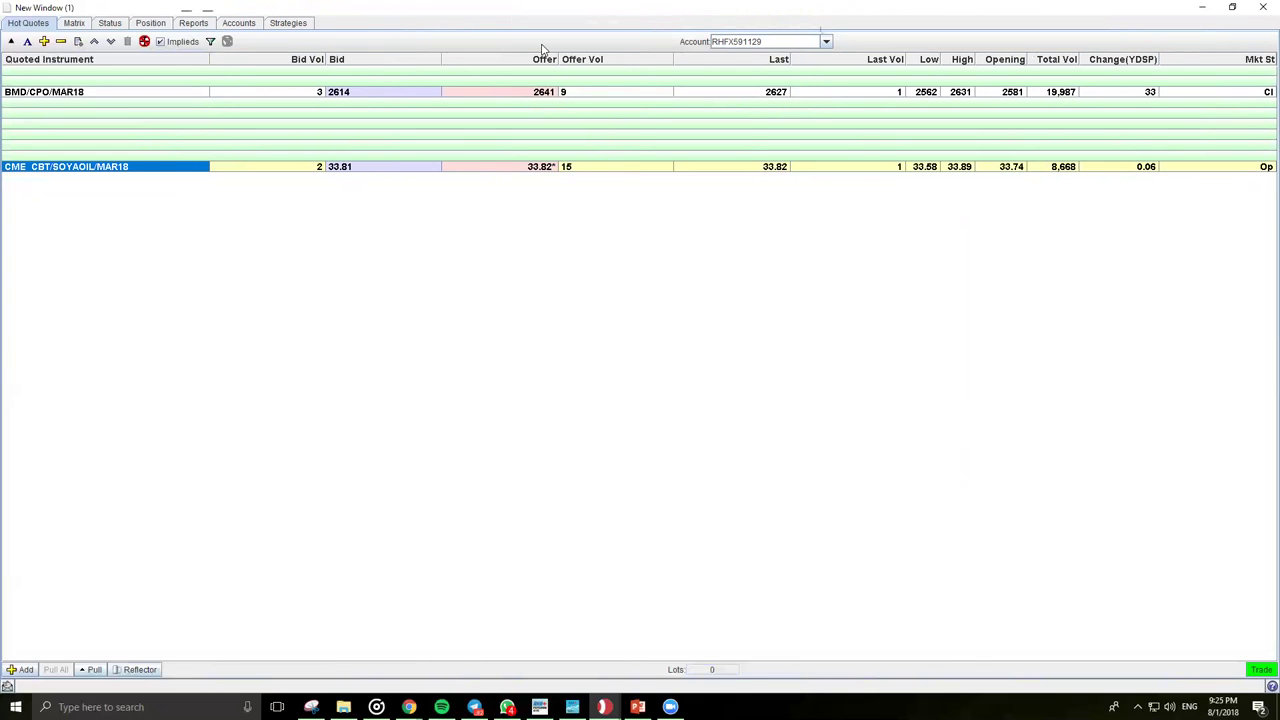
pyautogui.moveTo(557, 60); pyautogui.dragTo(512, 60)
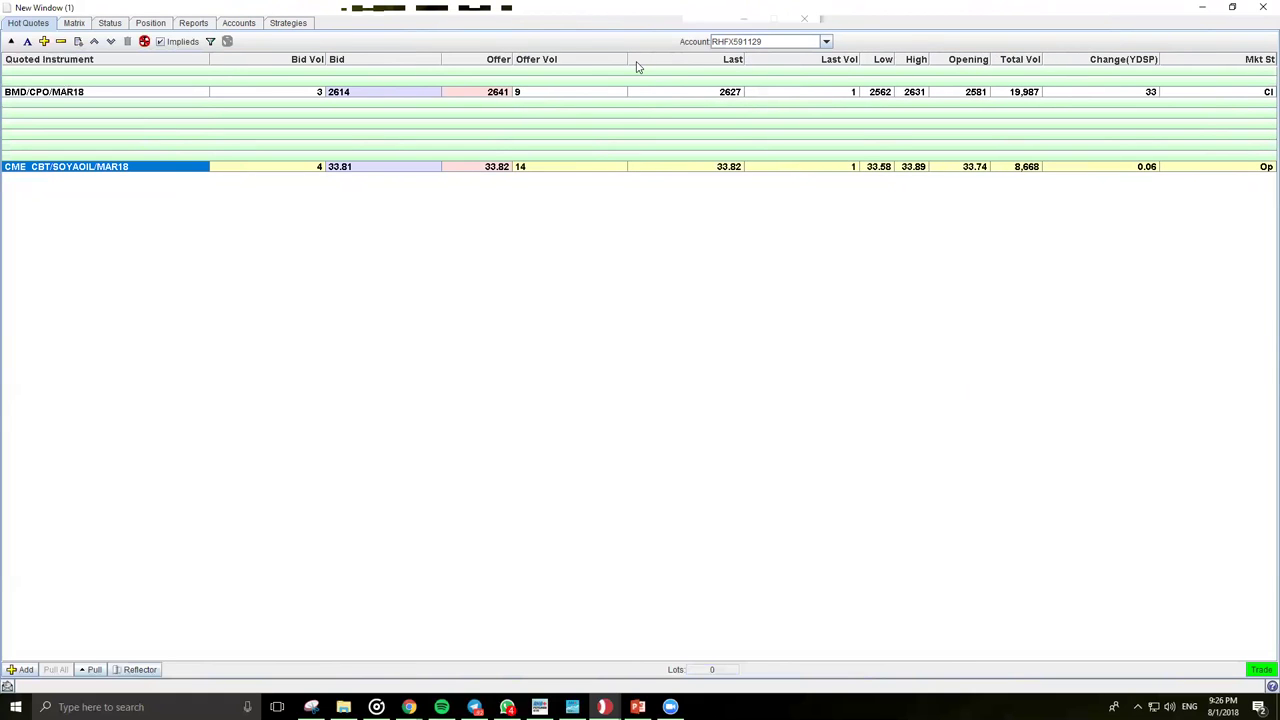
# Step: Narrow the Offer Vol column and dismiss the header context menu
pyautogui.moveTo(627, 58); pyautogui.dragTo(574, 58)
pyautogui.rightClick(604, 58)
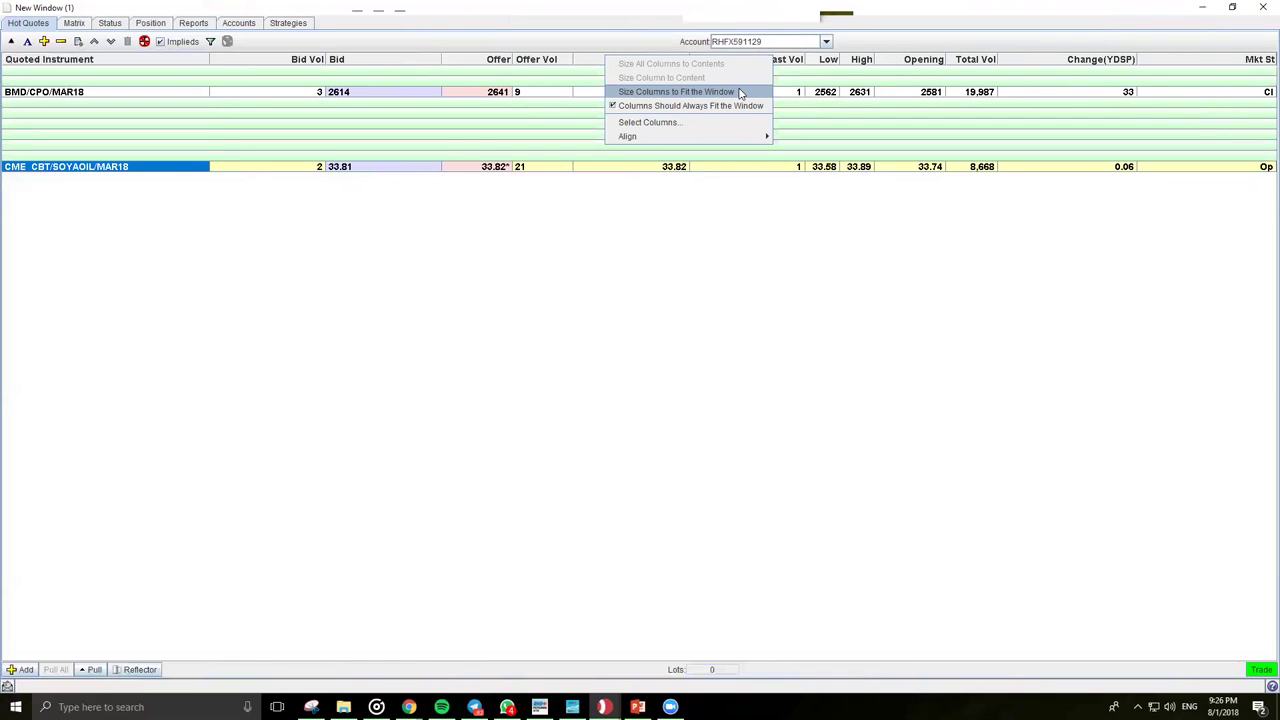
pyautogui.click(659, 347)
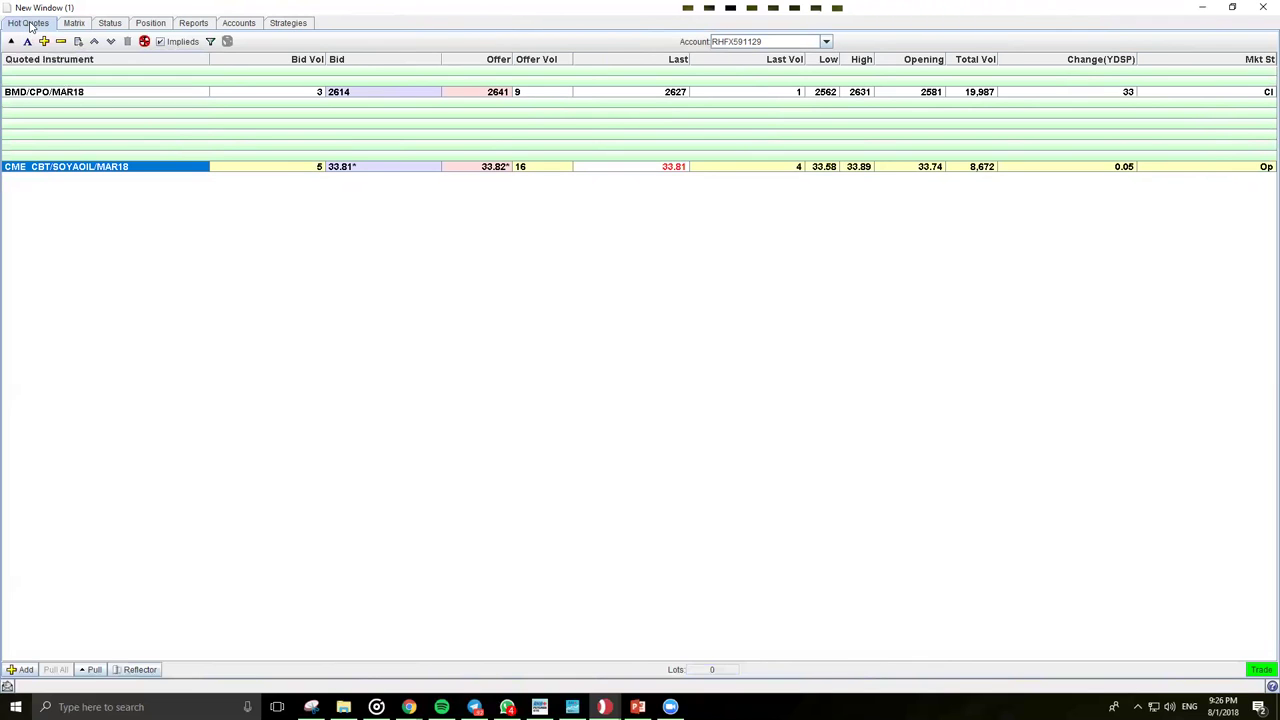
pyautogui.click(29, 24)
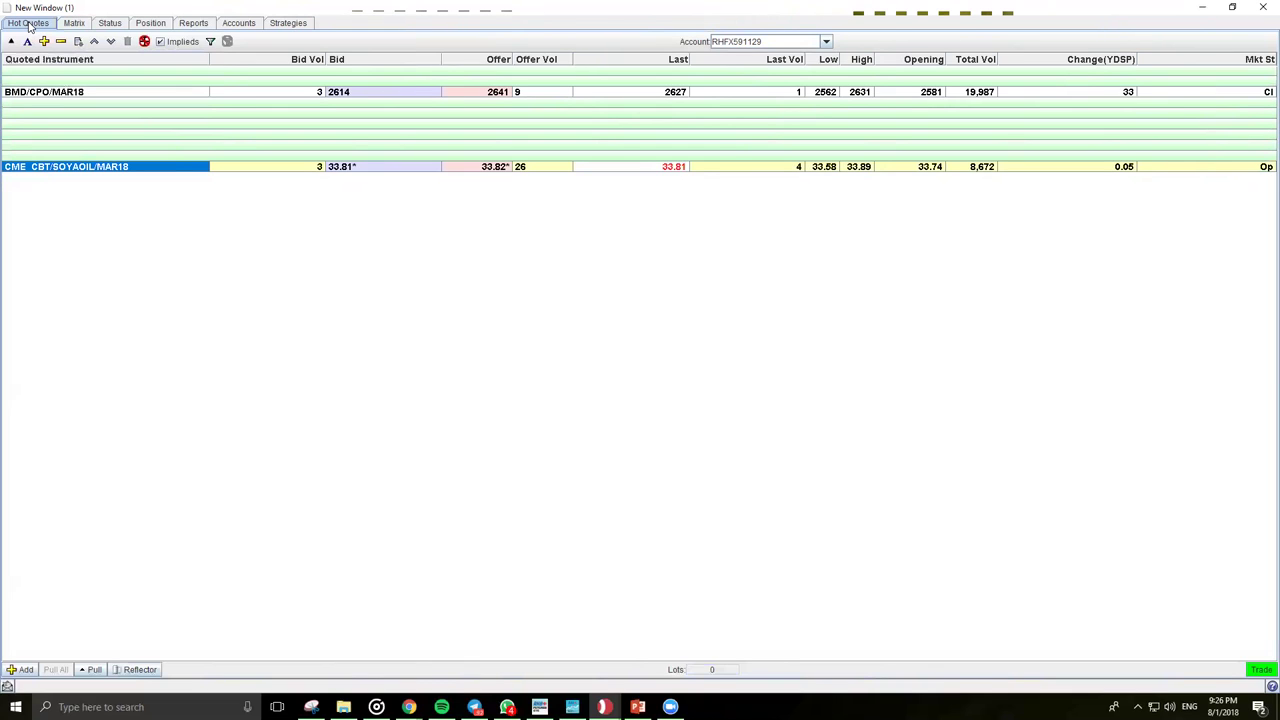
pyautogui.click(110, 23)
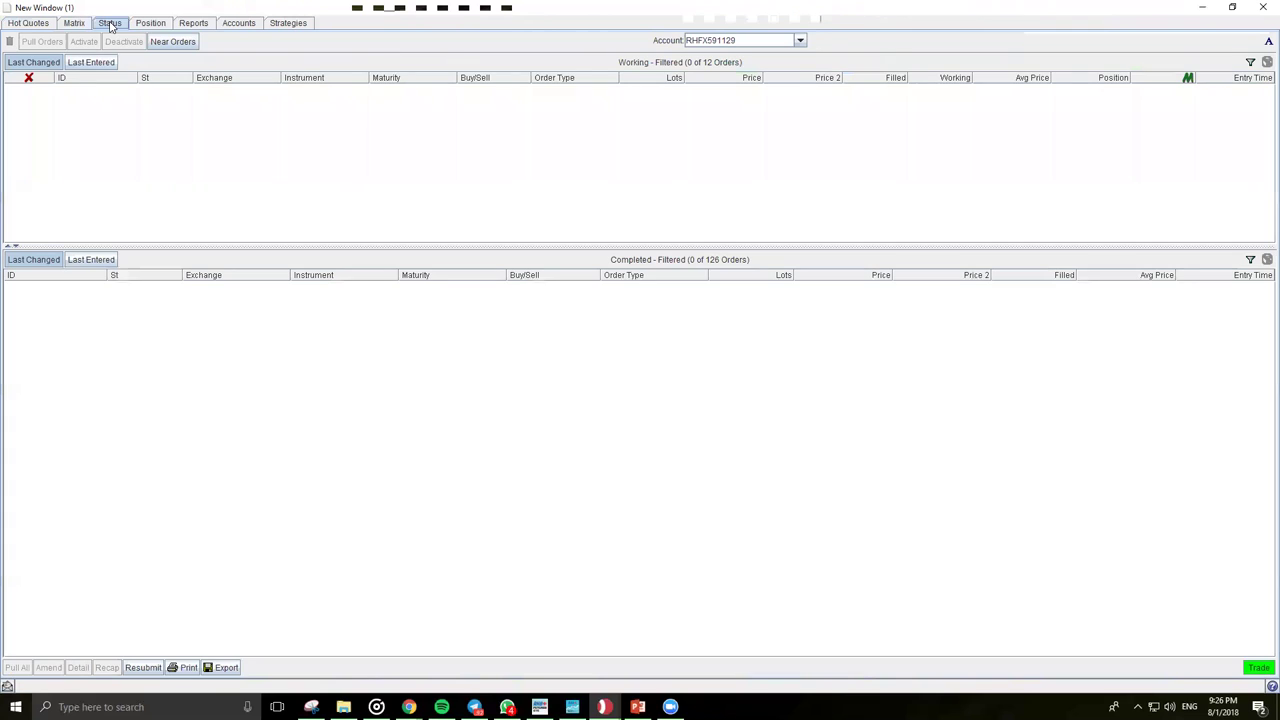
pyautogui.click(147, 24)
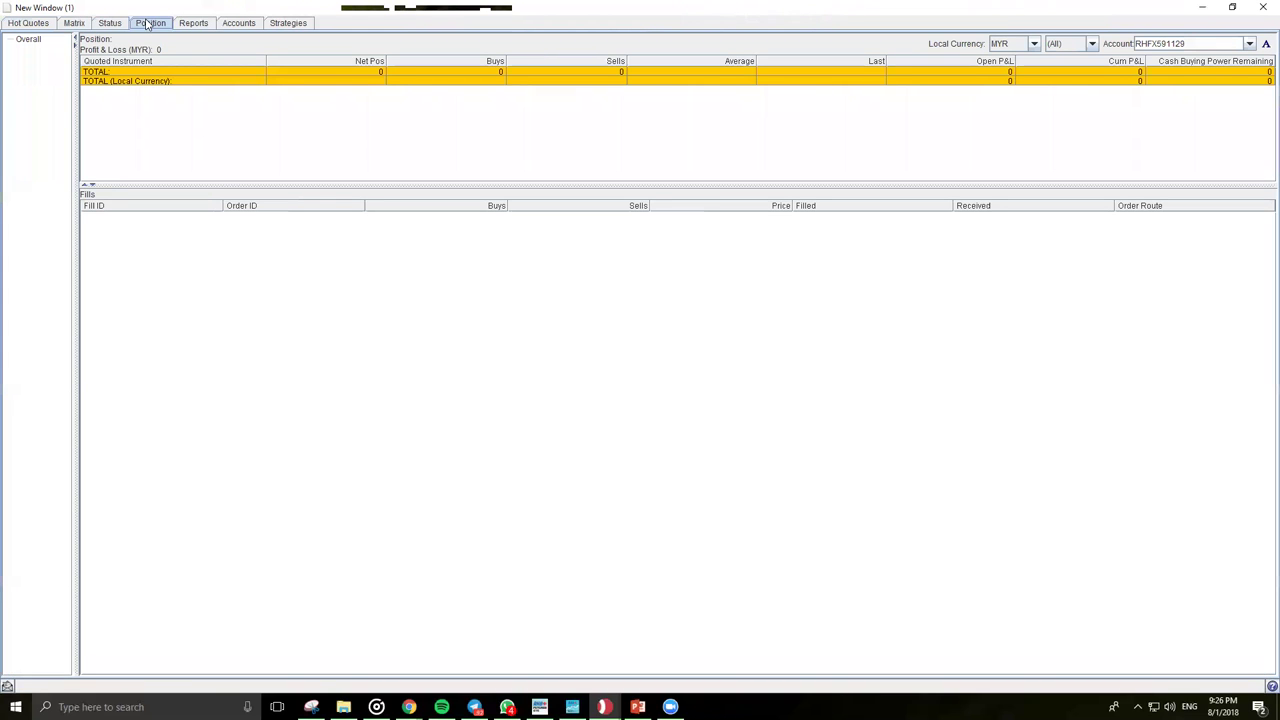
pyautogui.click(30, 23)
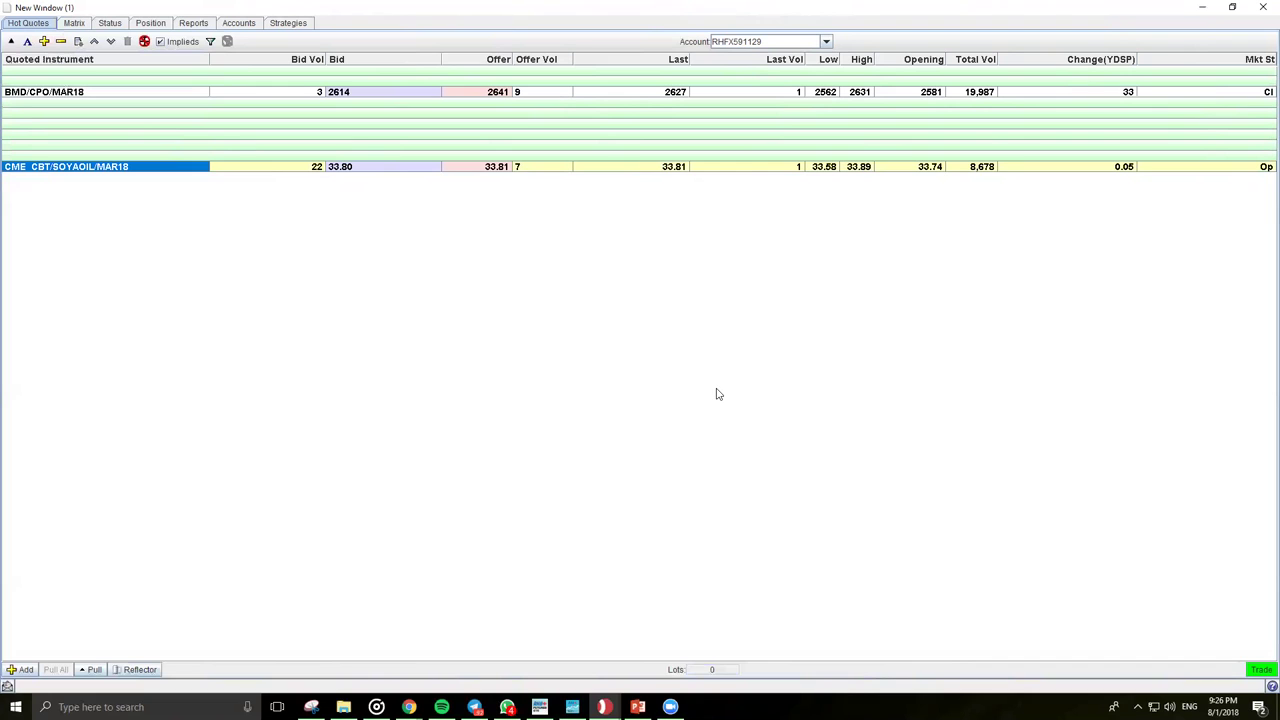
# Step: Show then hide an embedded order ticket, and open a Reflector ladder for CME_CBT/SOYAOIL/MAR18
pyautogui.click(12, 41)
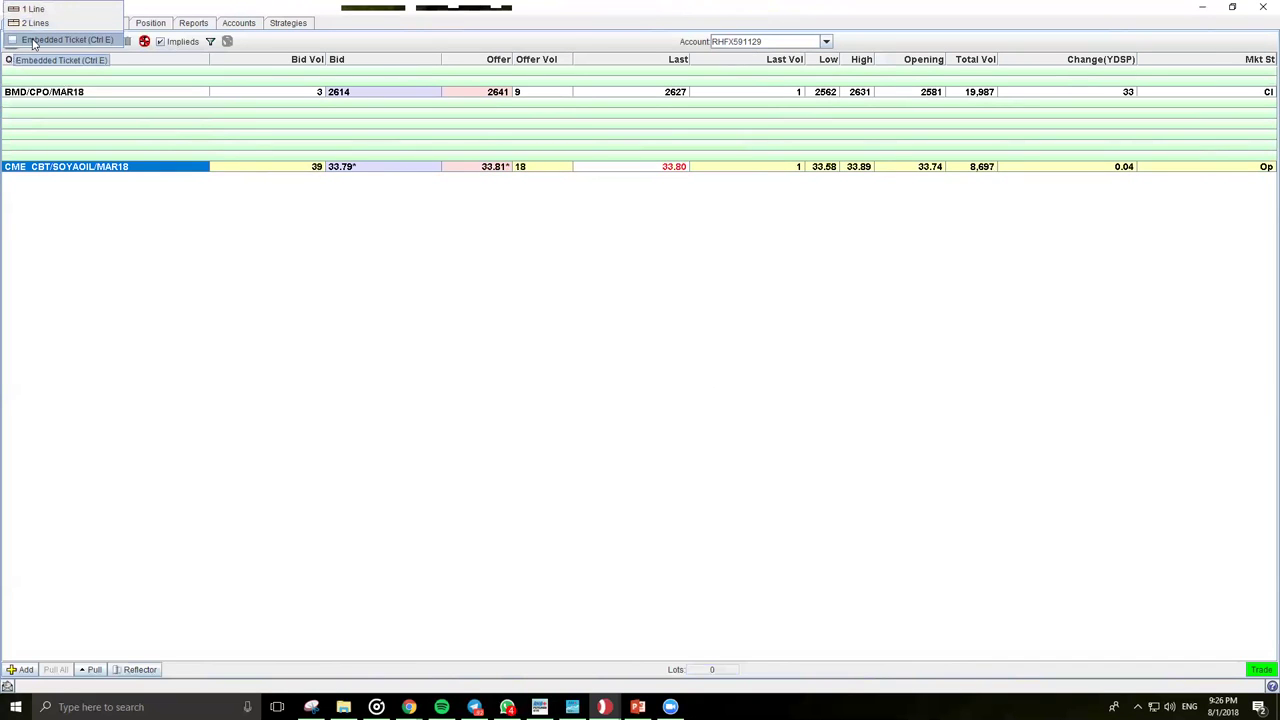
pyautogui.click(36, 40)
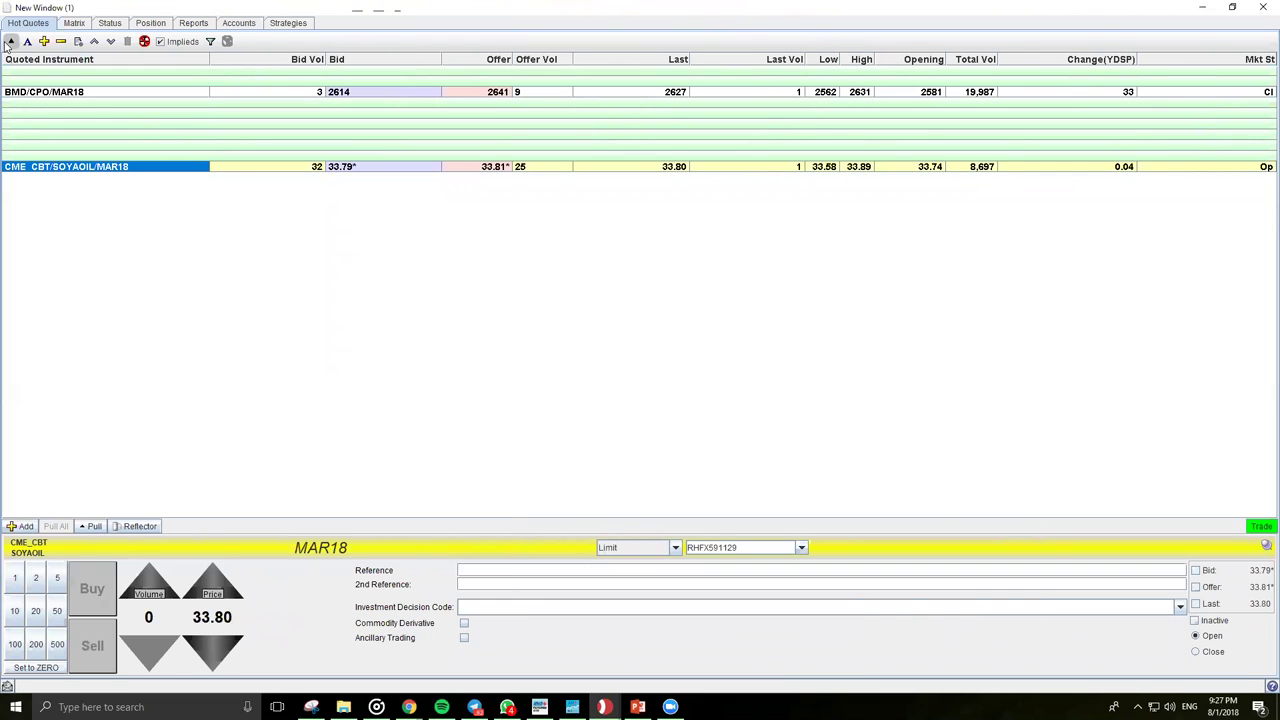
pyautogui.click(11, 42)
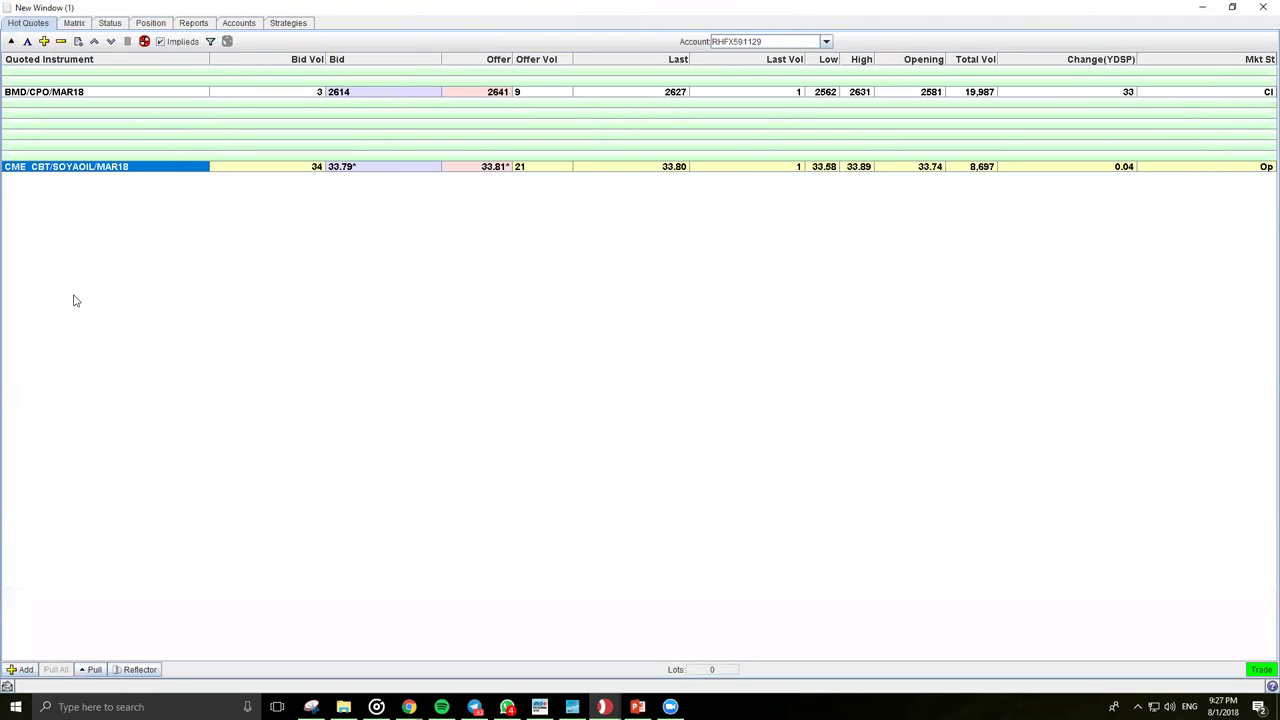
pyautogui.click(138, 669)
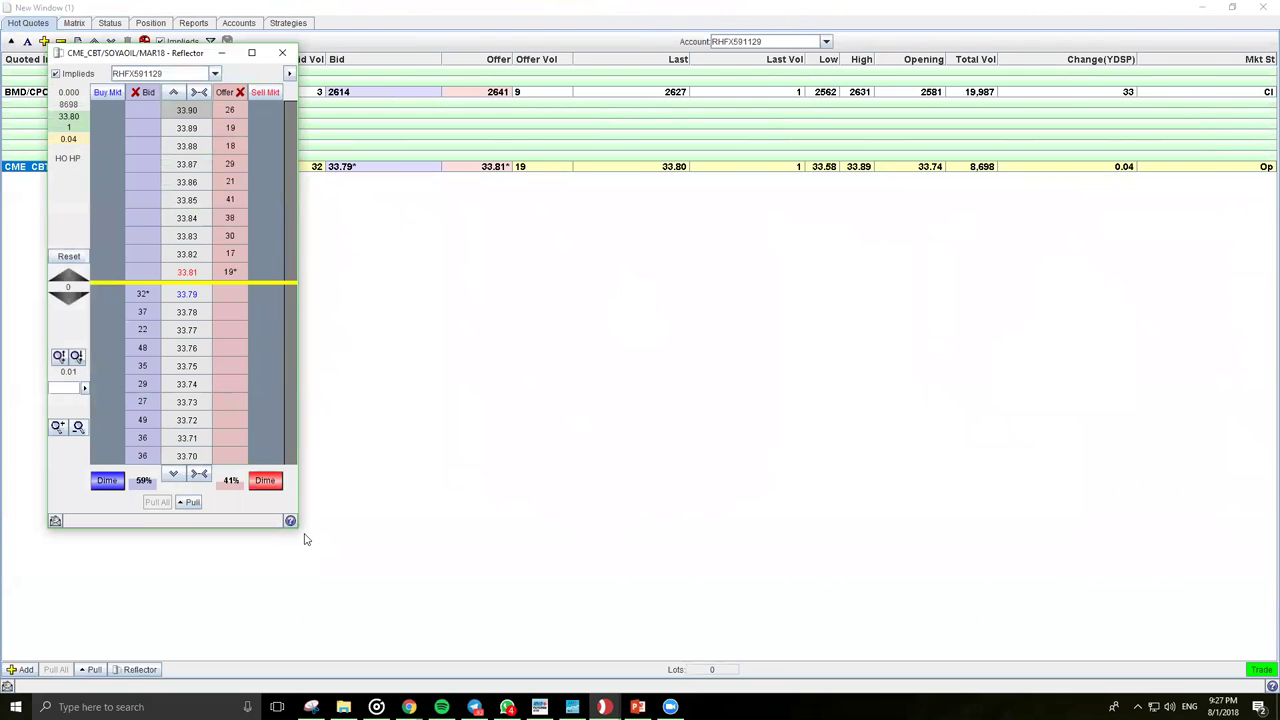
# Step: Enlarge and reposition the soyoil price-ladder window, then close it and confirm Yes
pyautogui.moveTo(305, 539); pyautogui.dragTo(520, 606)
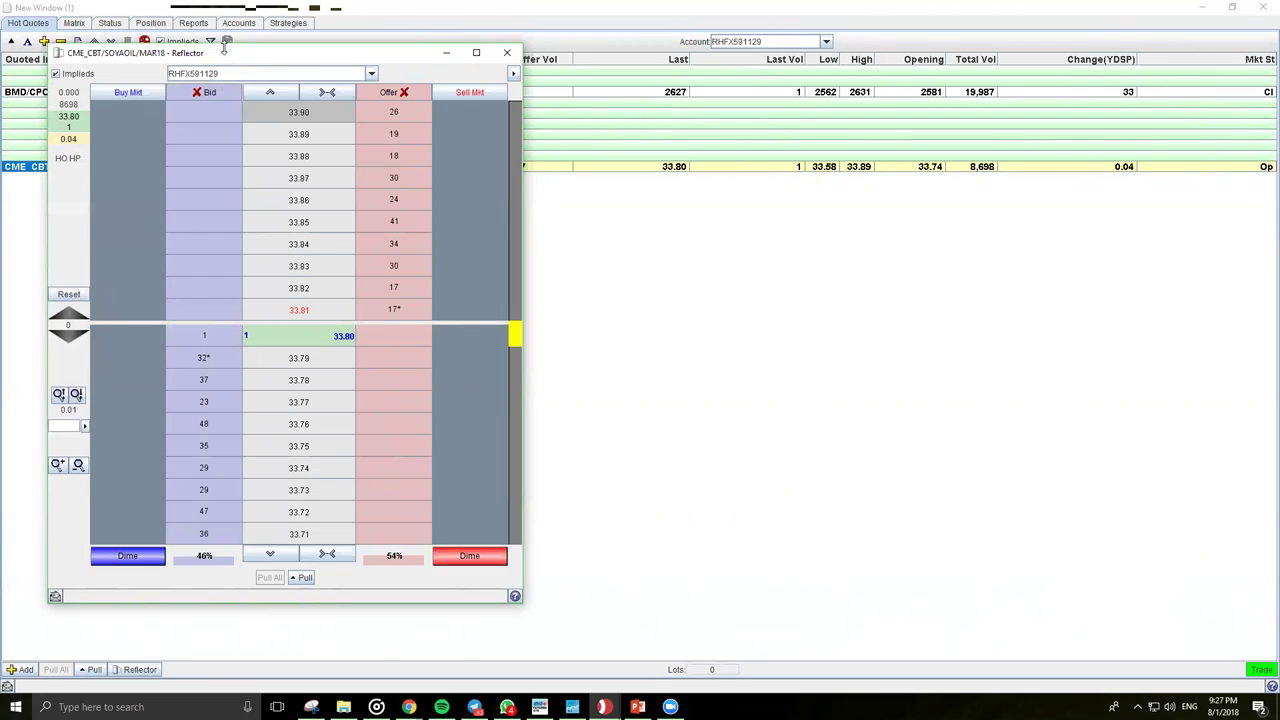
pyautogui.moveTo(224, 47); pyautogui.dragTo(375, 85)
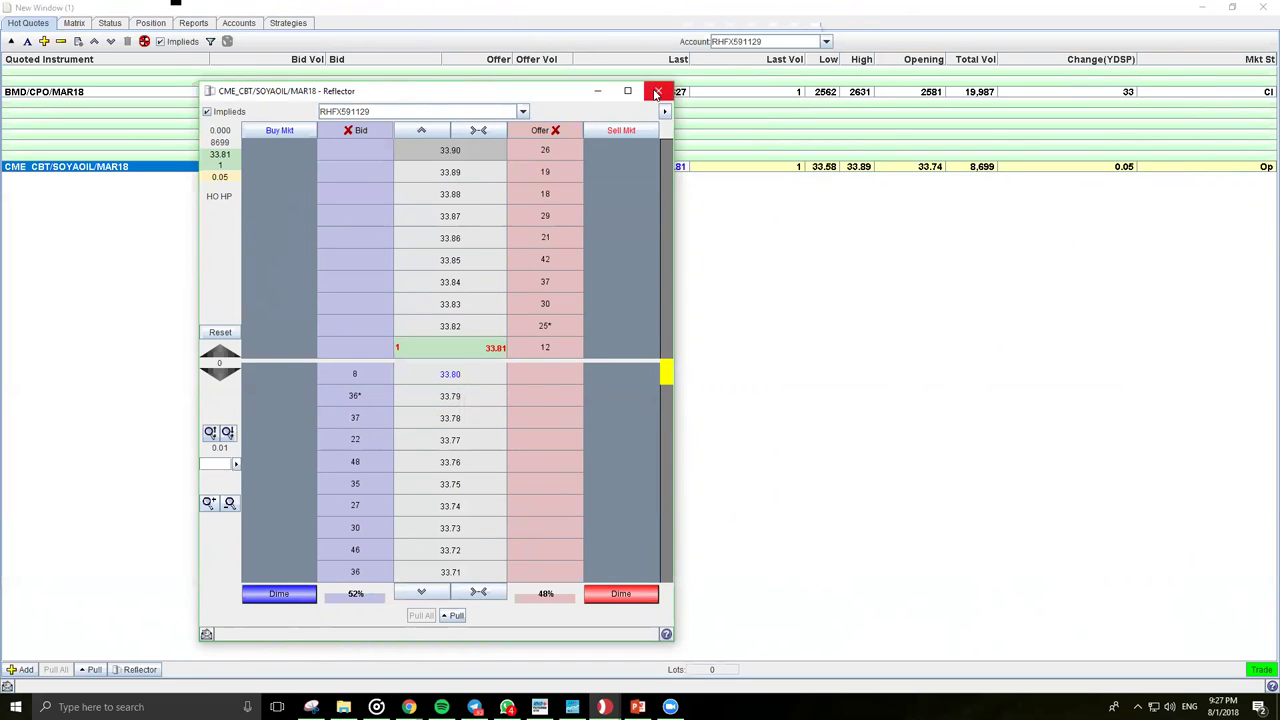
pyautogui.click(657, 92)
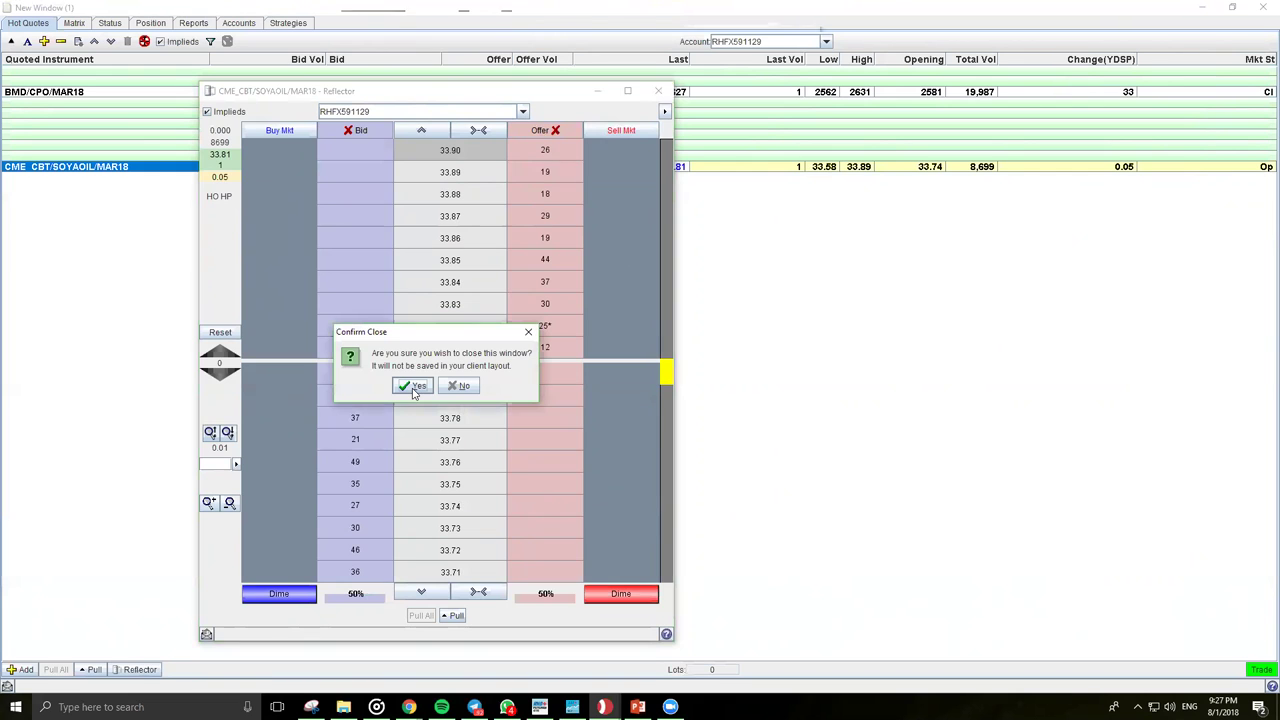
pyautogui.click(414, 387)
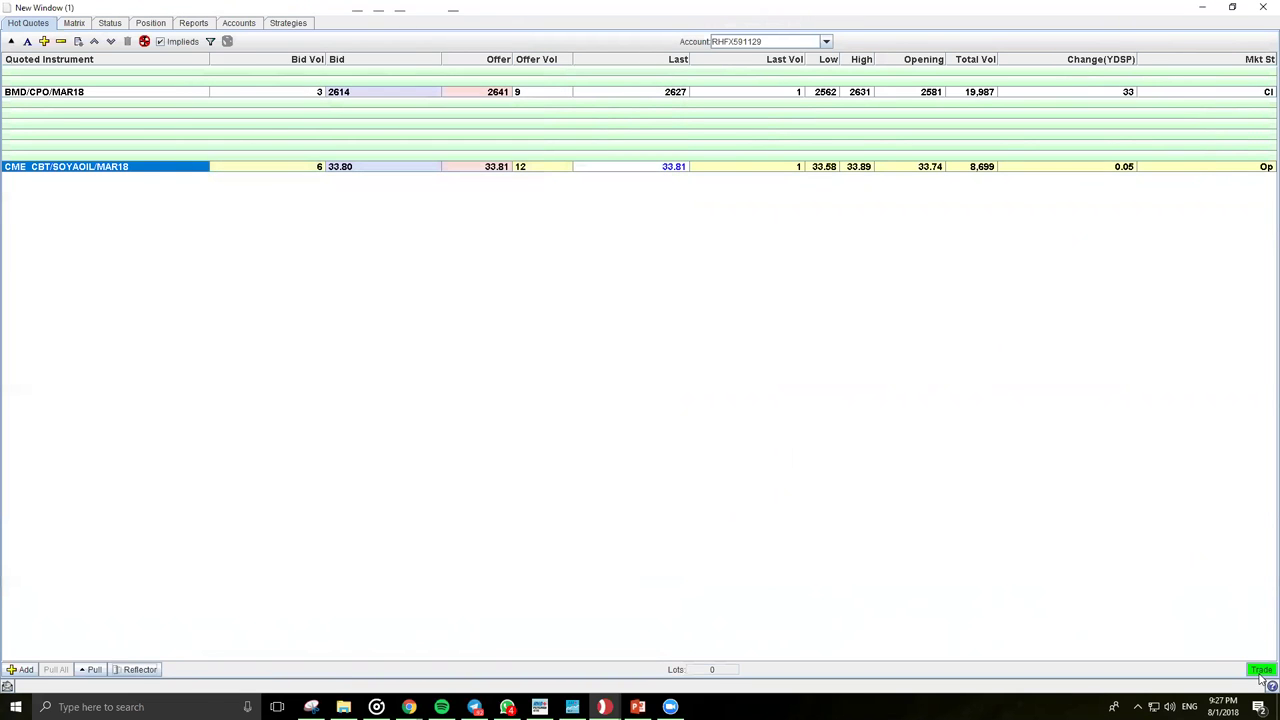
pyautogui.click(495, 166)
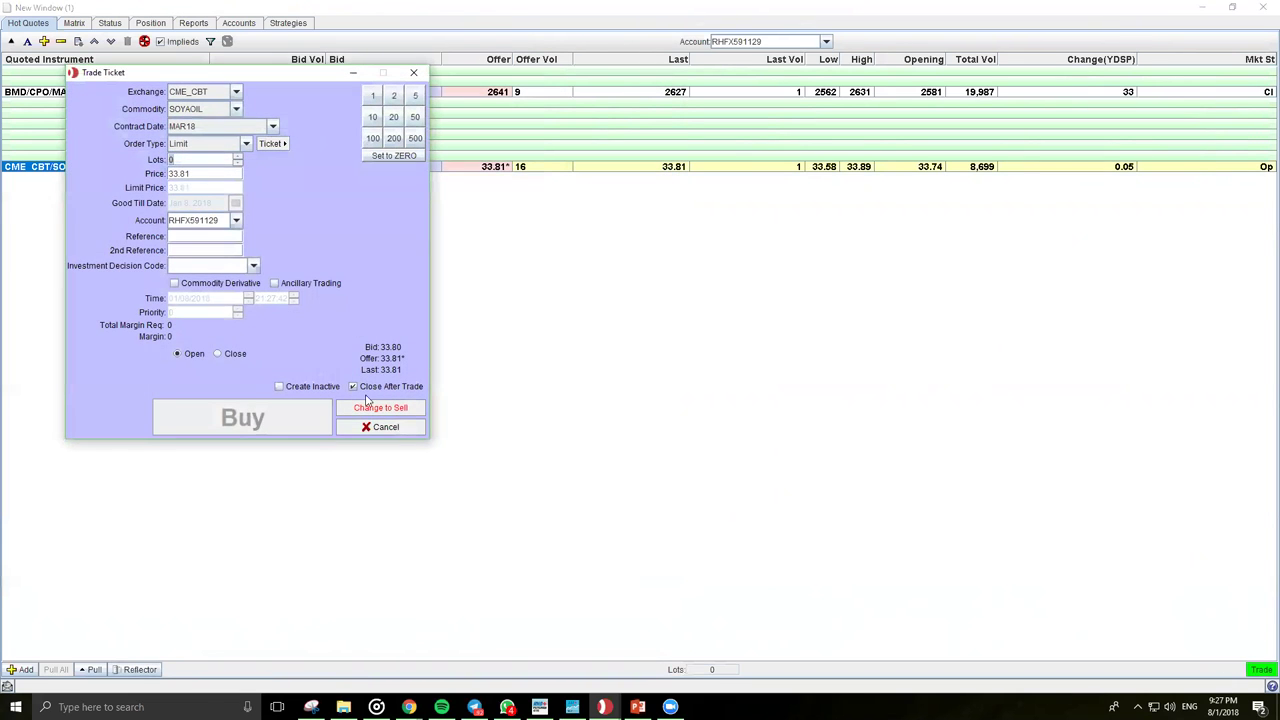
pyautogui.click(375, 427)
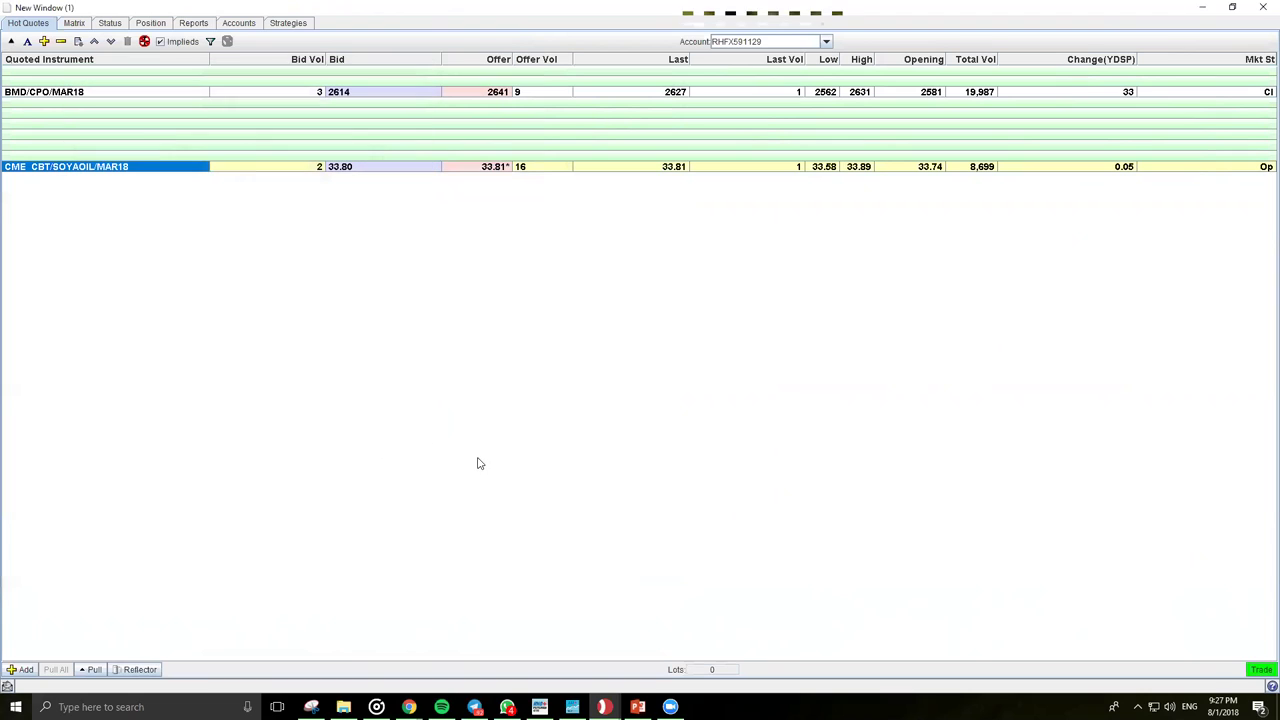
pyautogui.click(114, 124)
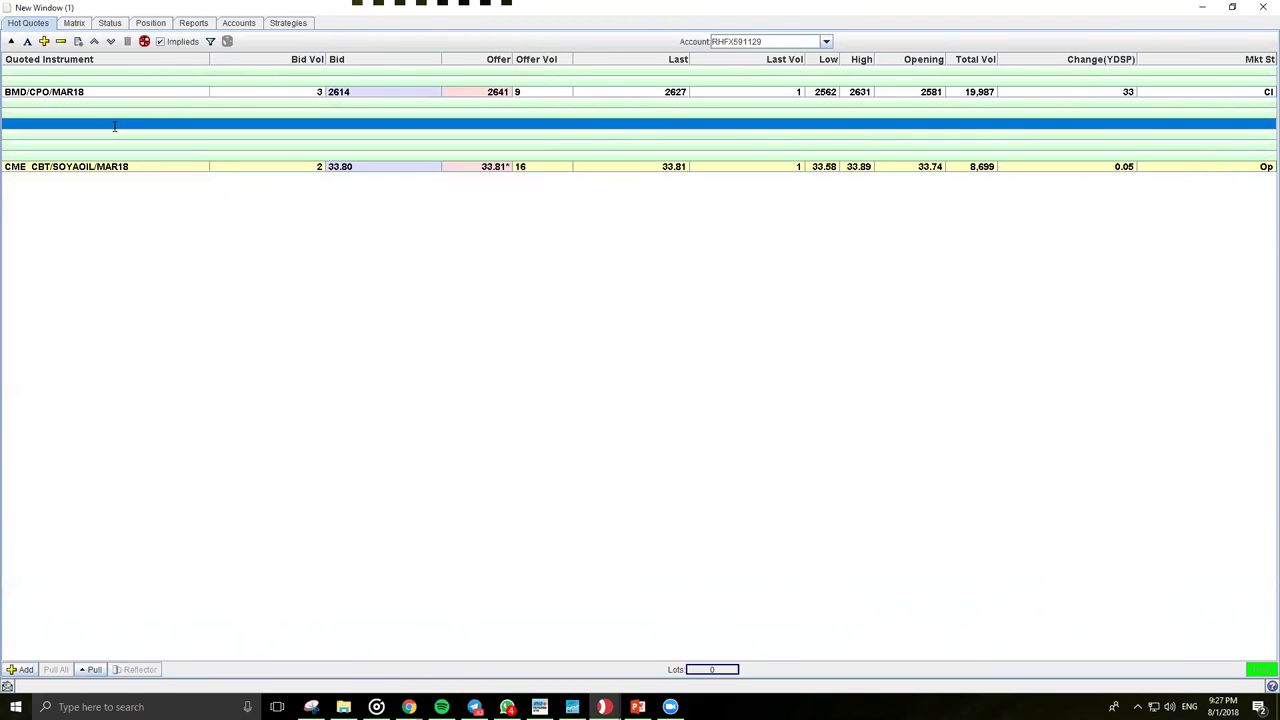
pyautogui.click(122, 135)
pyautogui.click(120, 124)
pyautogui.click(130, 134)
pyautogui.click(140, 121)
pyautogui.click(47, 168)
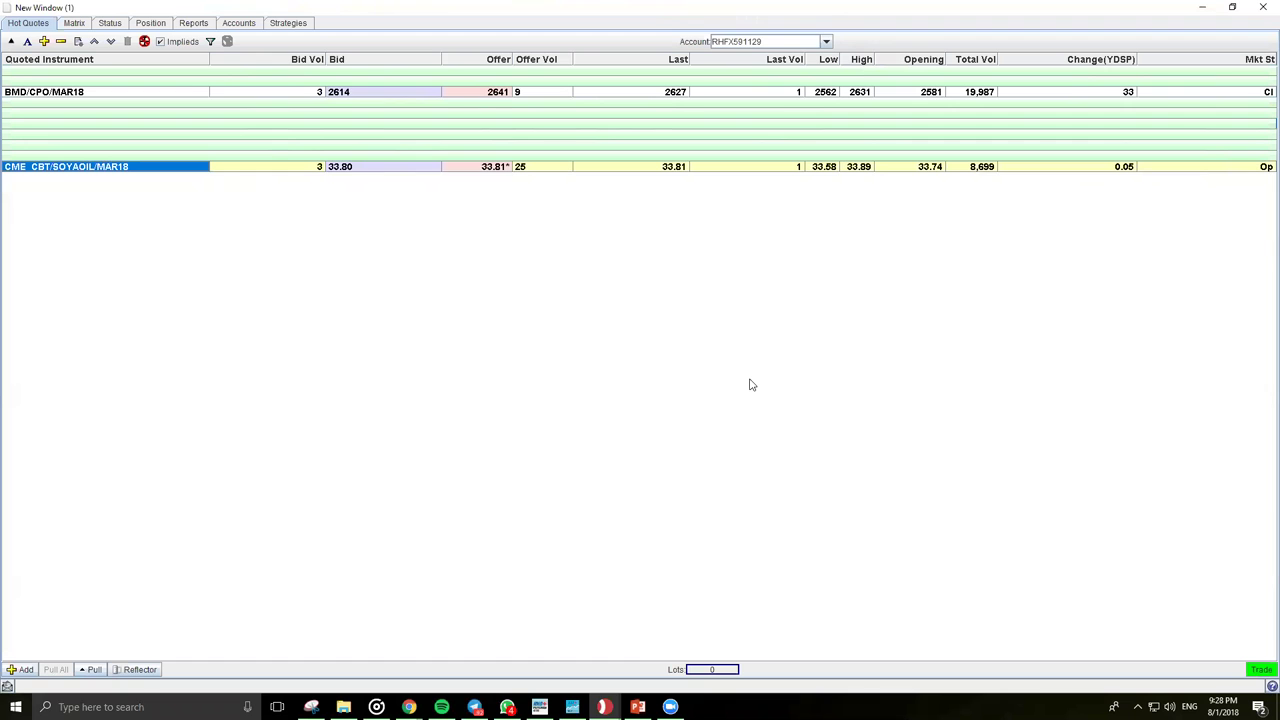
# Step: Open a soyoil MAR18 ticket at 33.81, keep the Limit order type, and change it to Sell
pyautogui.click(493, 166)
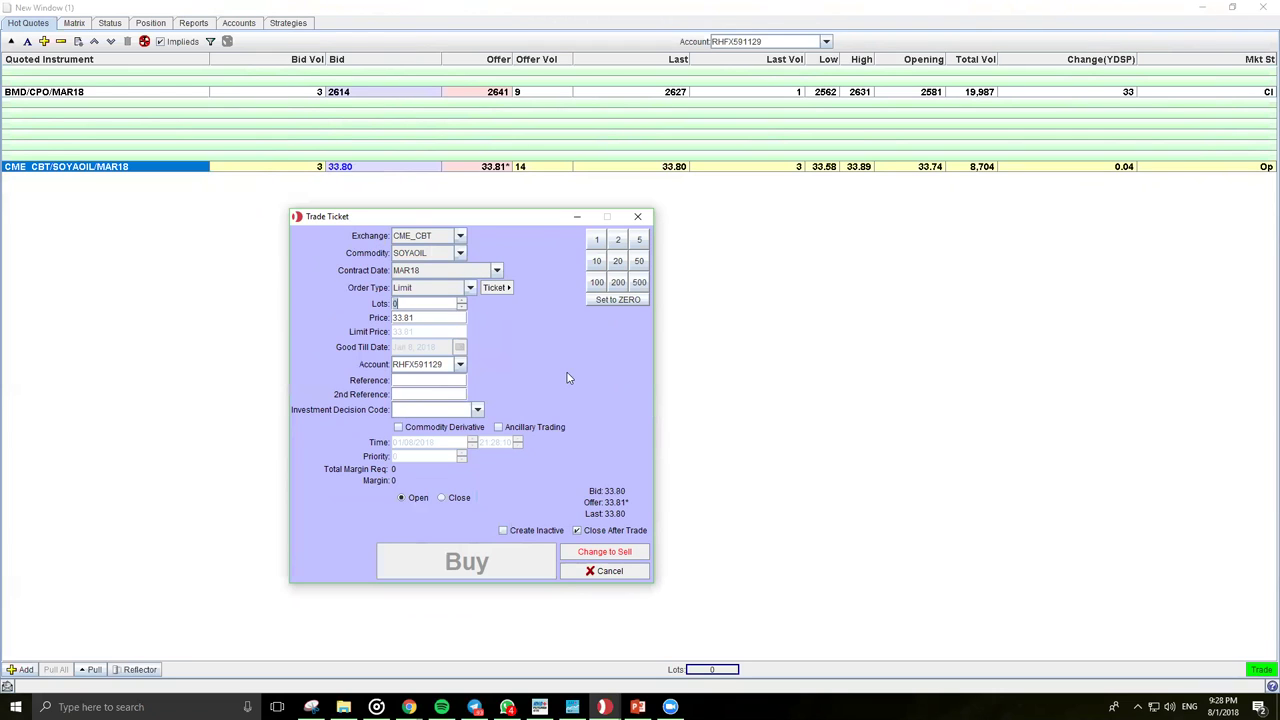
pyautogui.click(470, 288)
pyautogui.click(470, 288)
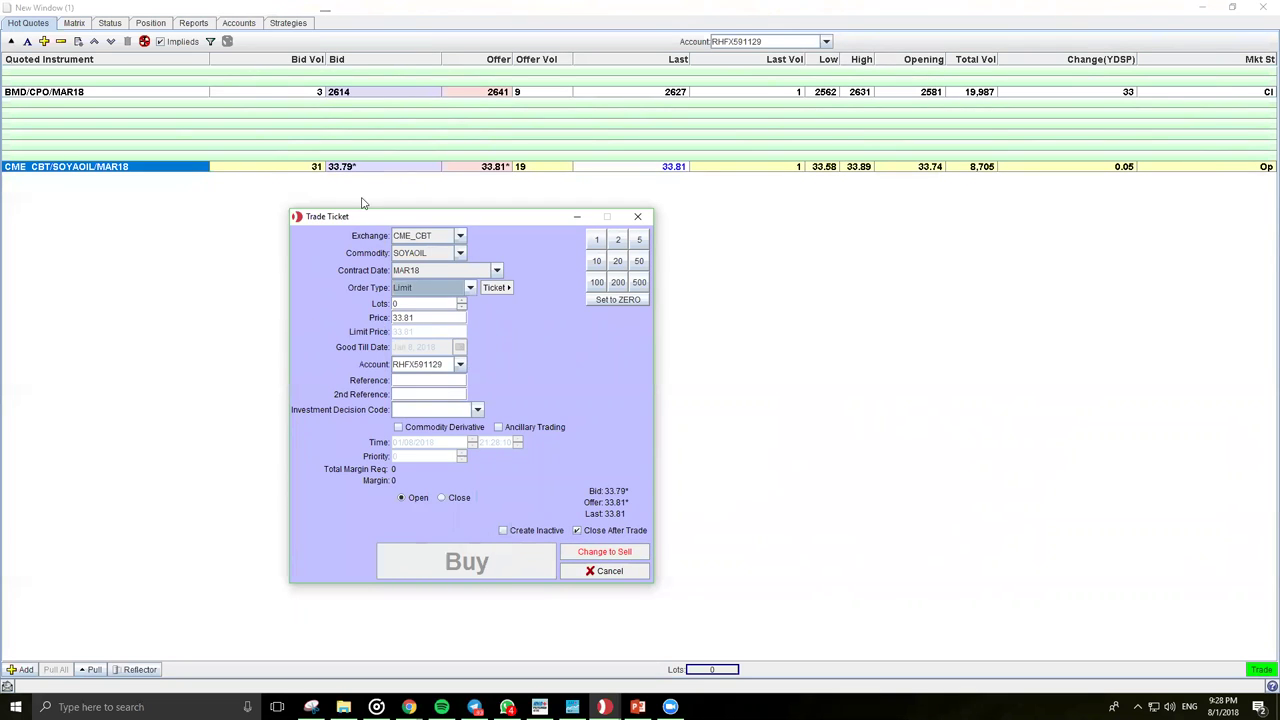
pyautogui.click(590, 553)
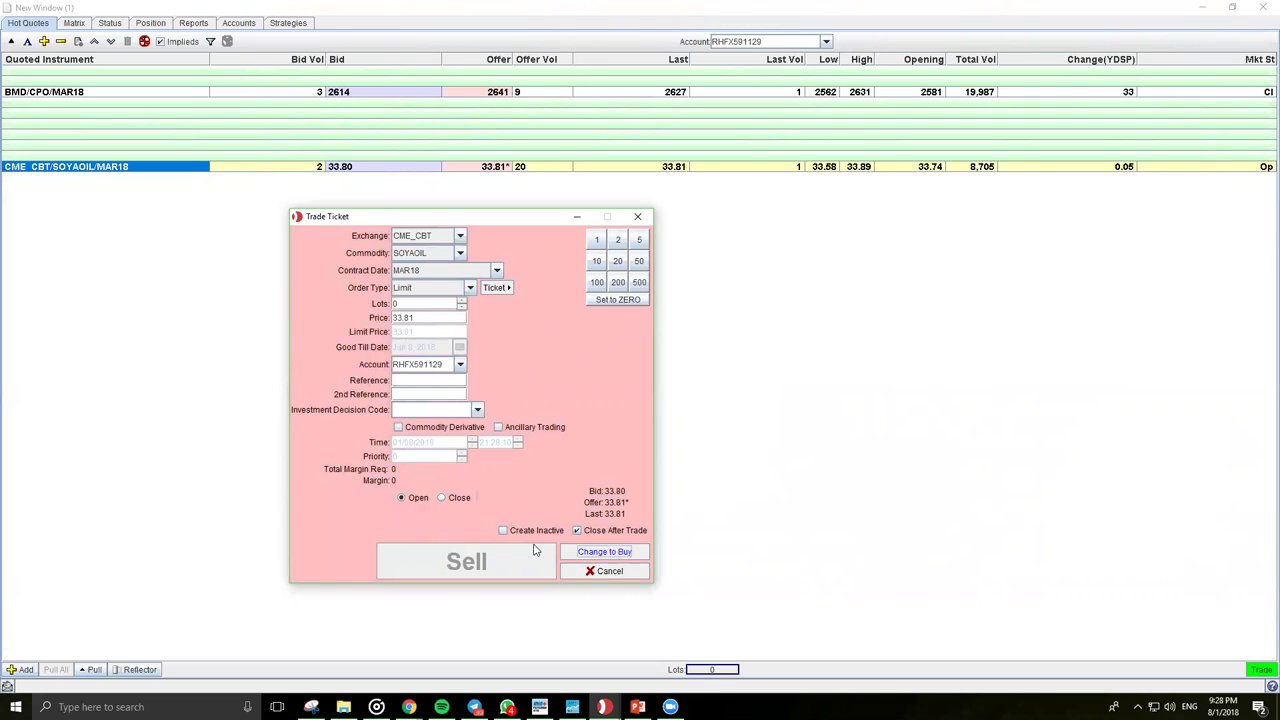
# Step: Switch back to Buy and try 1 lot at 33.81, then reset to 0 lots and cancel the ticket
pyautogui.click(604, 551)
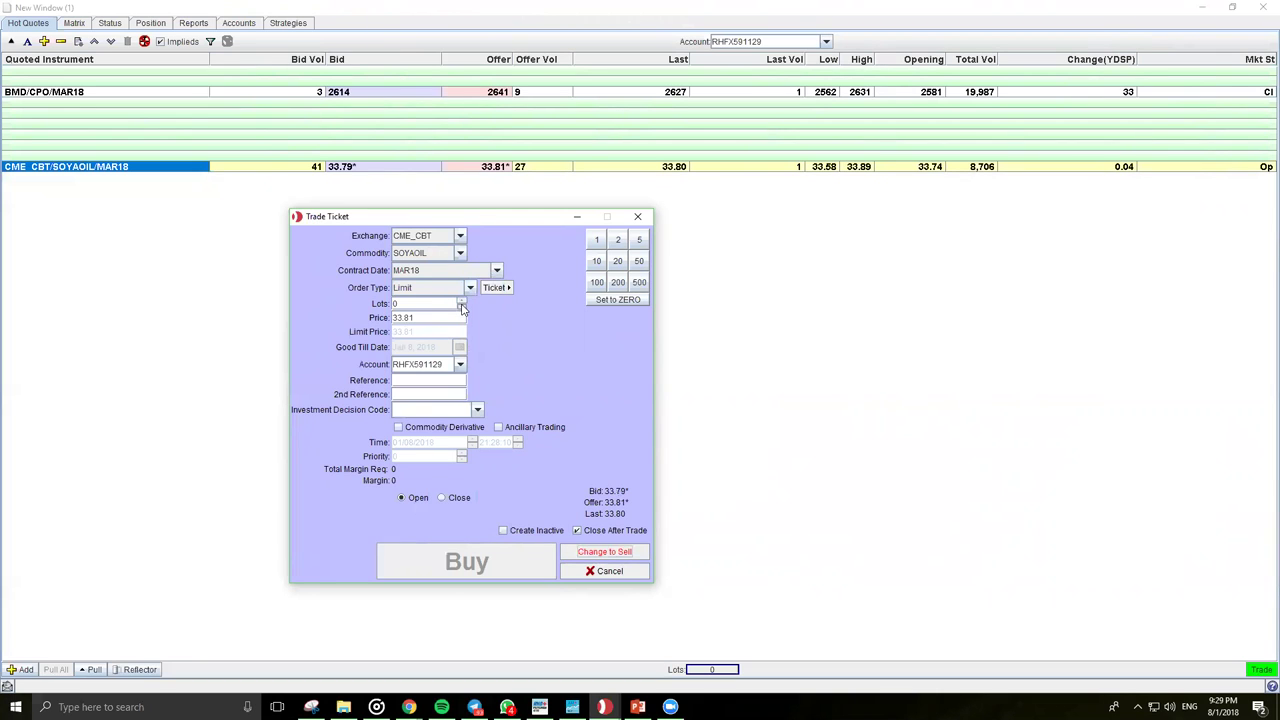
pyautogui.click(462, 301)
pyautogui.click(459, 318)
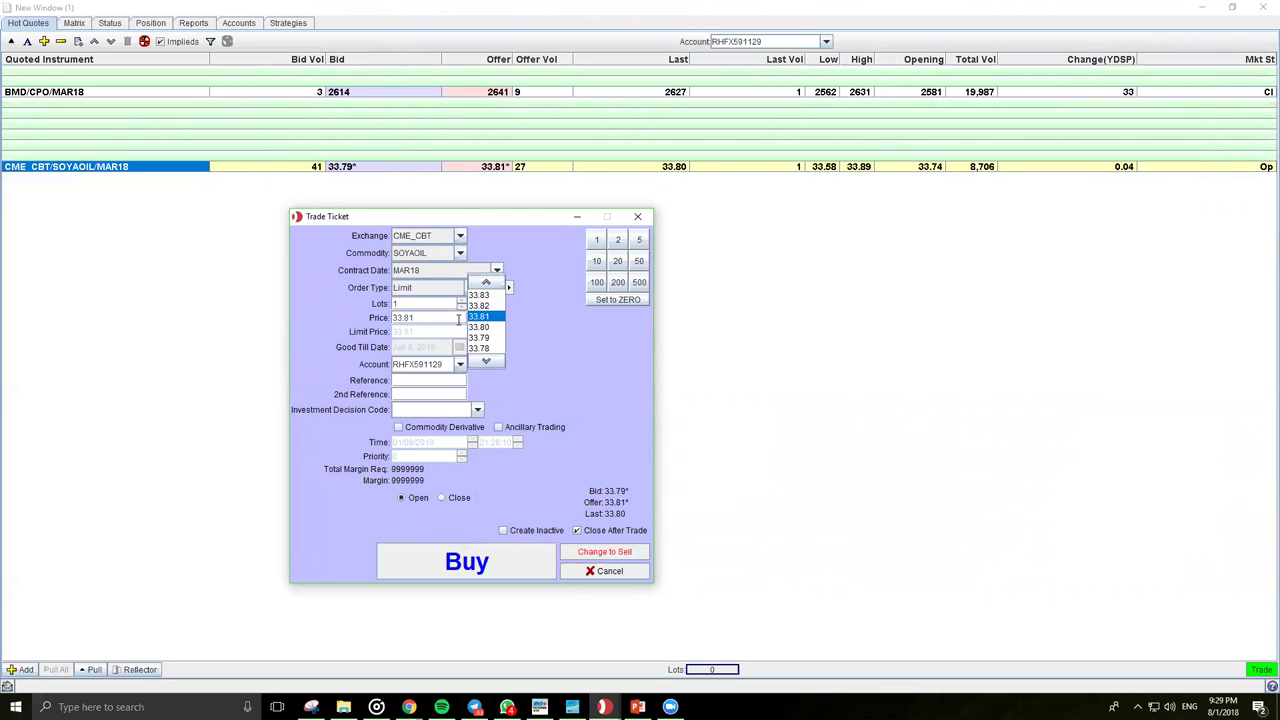
pyautogui.click(459, 318)
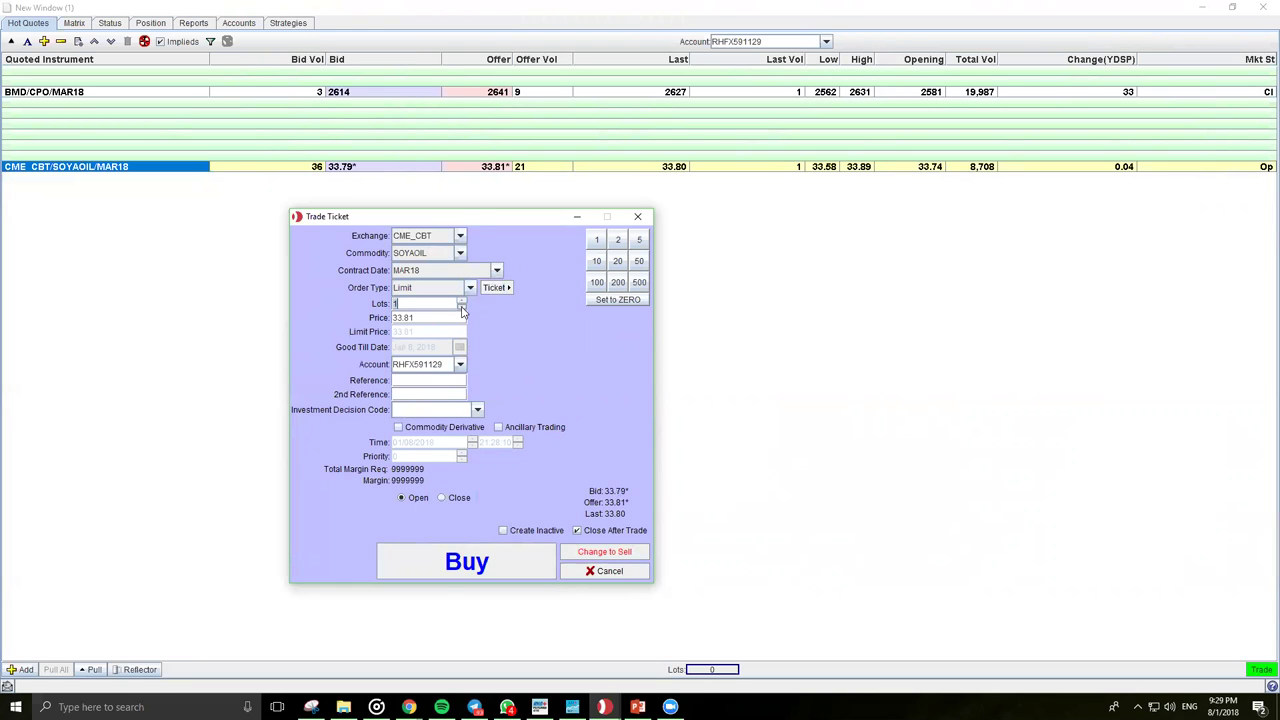
pyautogui.click(462, 313)
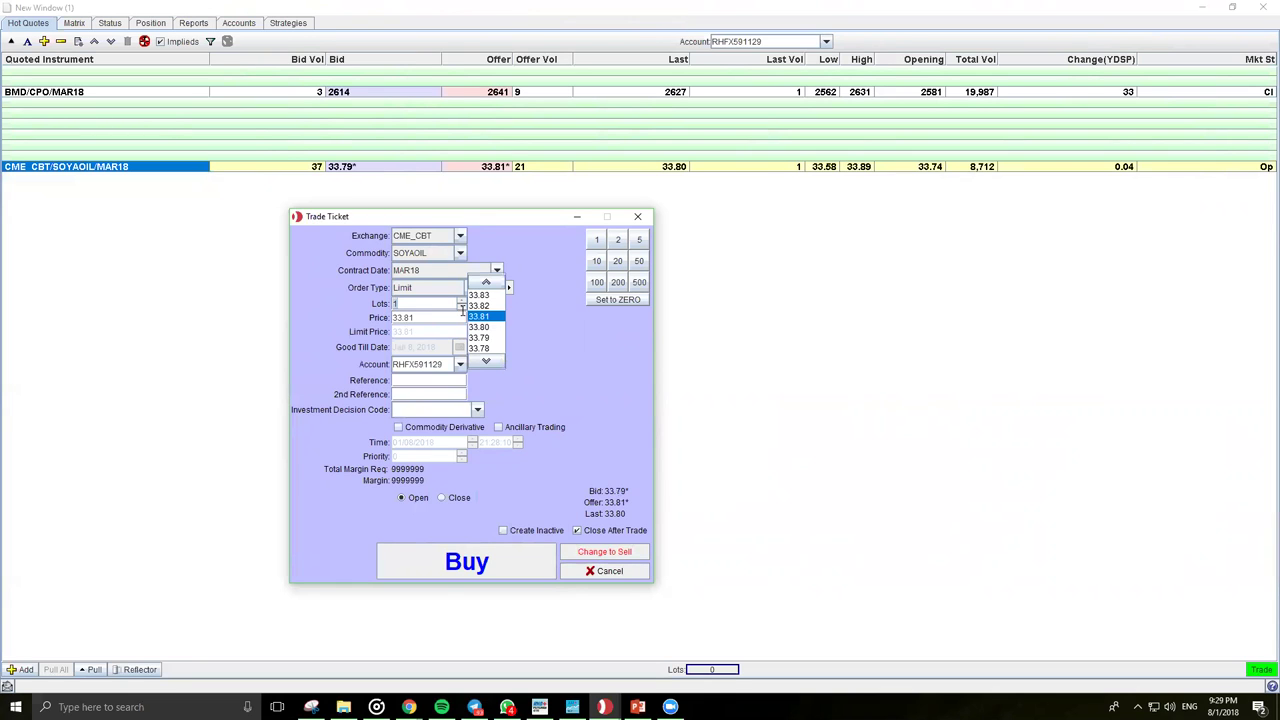
pyautogui.click(462, 310)
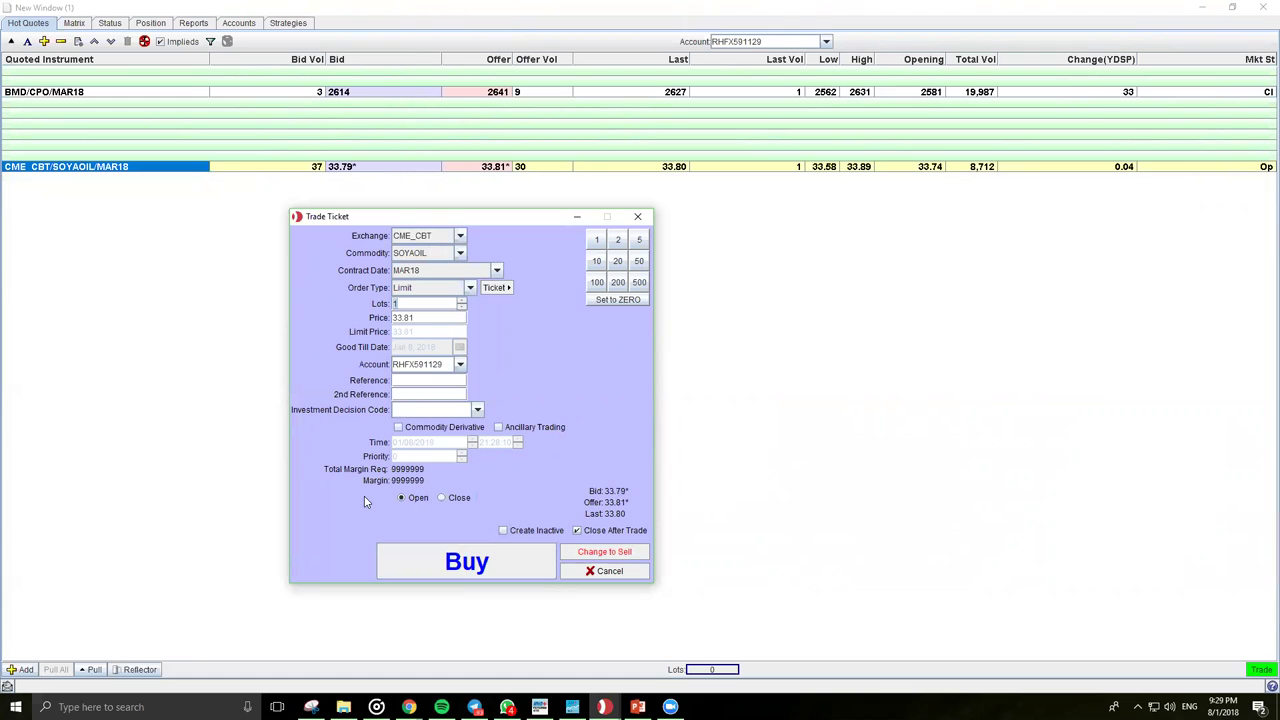
pyautogui.click(462, 312)
pyautogui.click(462, 312)
pyautogui.click(461, 309)
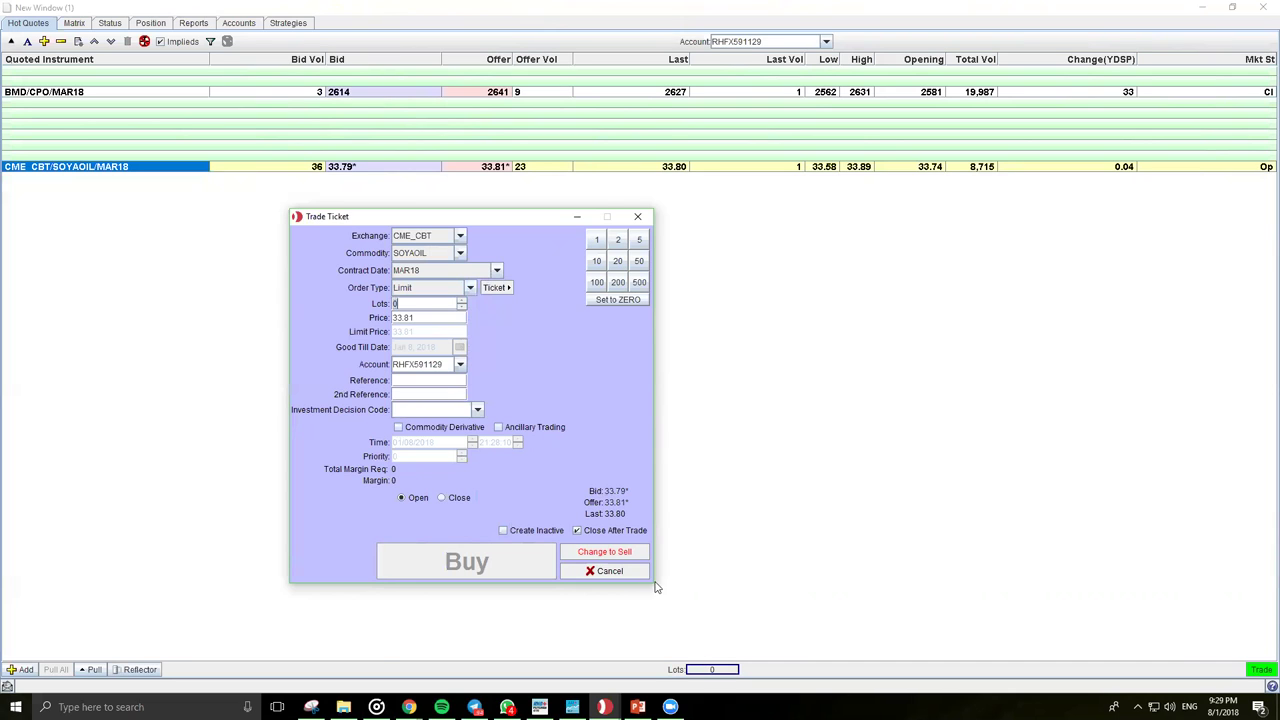
pyautogui.click(608, 571)
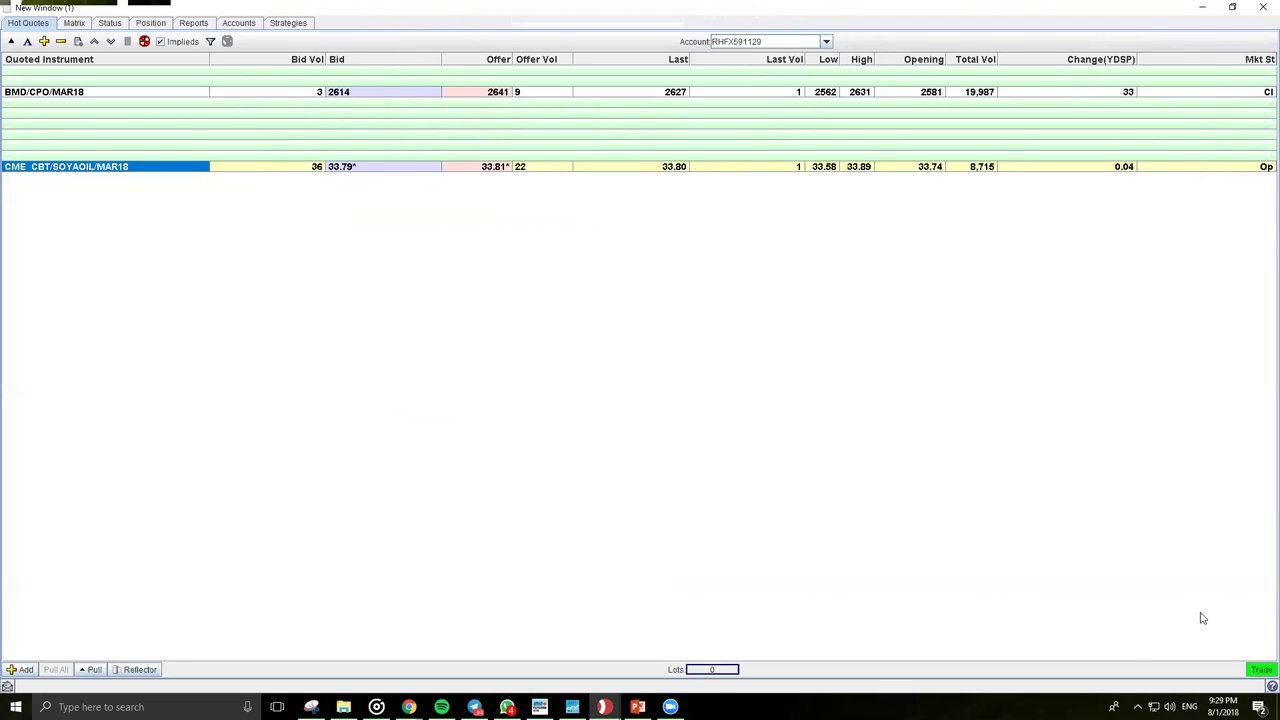
pyautogui.click(1261, 670)
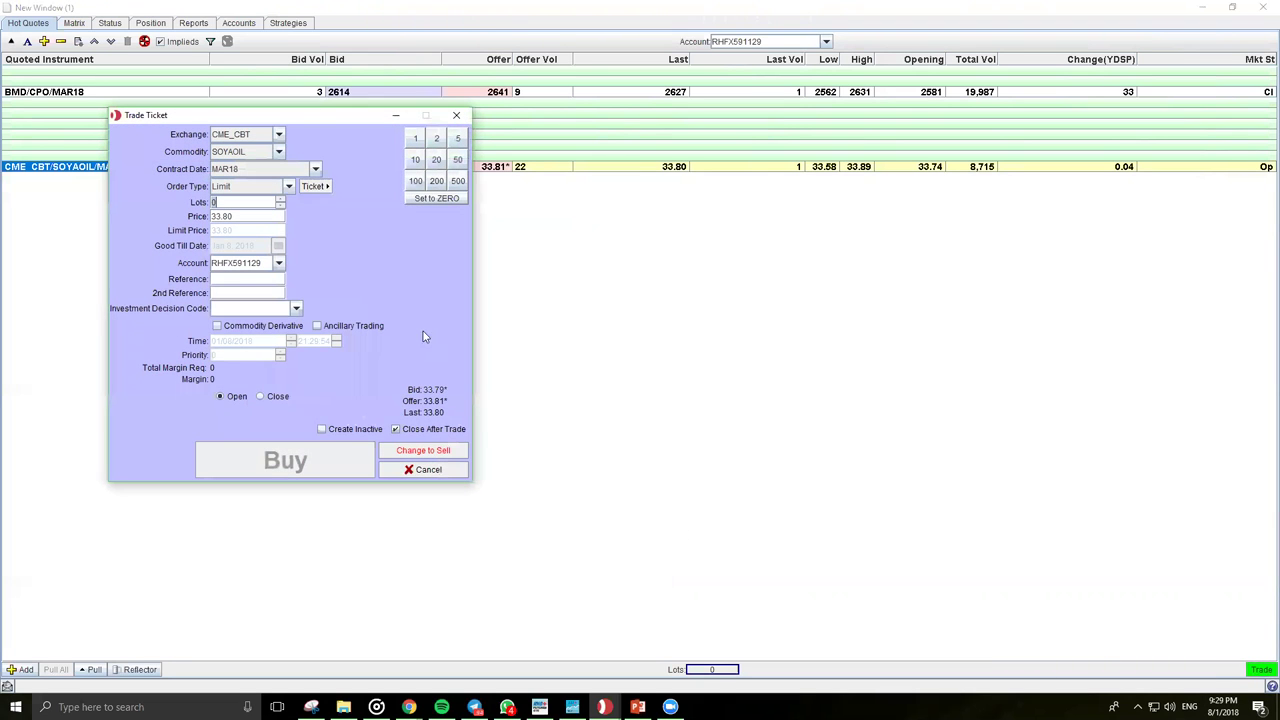
pyautogui.moveTo(288, 124); pyautogui.dragTo(576, 240)
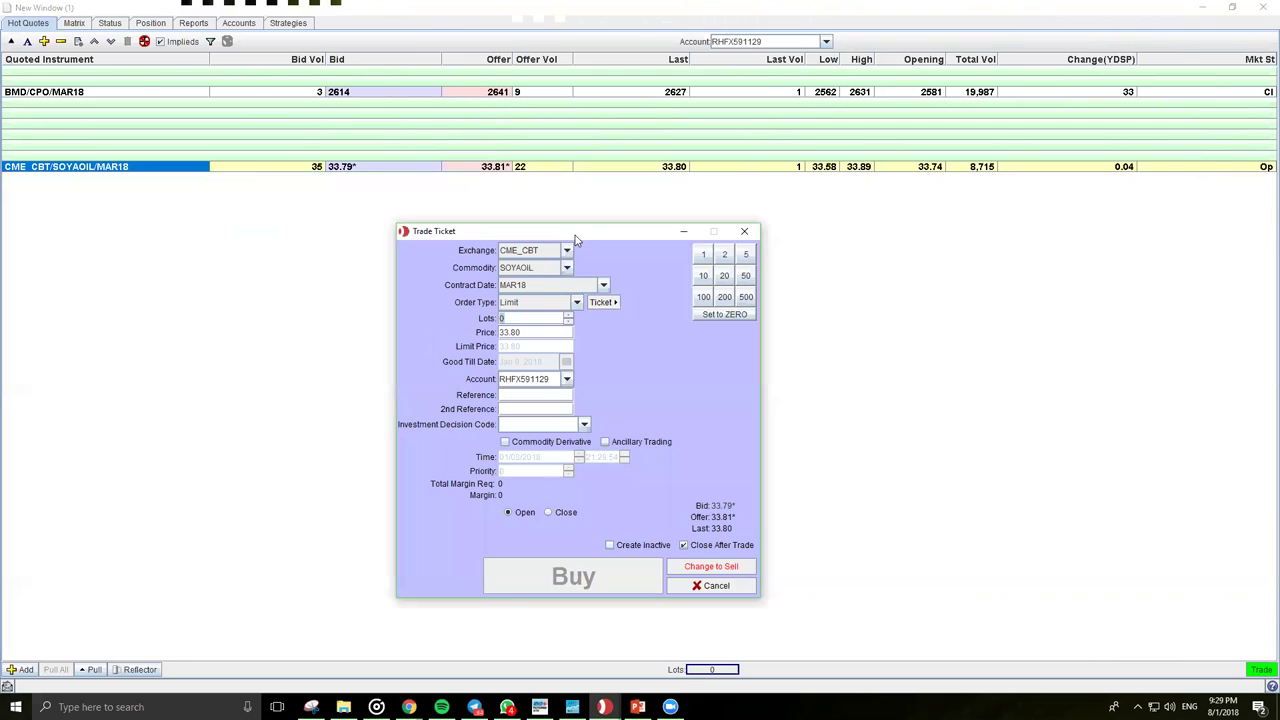
pyautogui.click(568, 303)
pyautogui.click(558, 354)
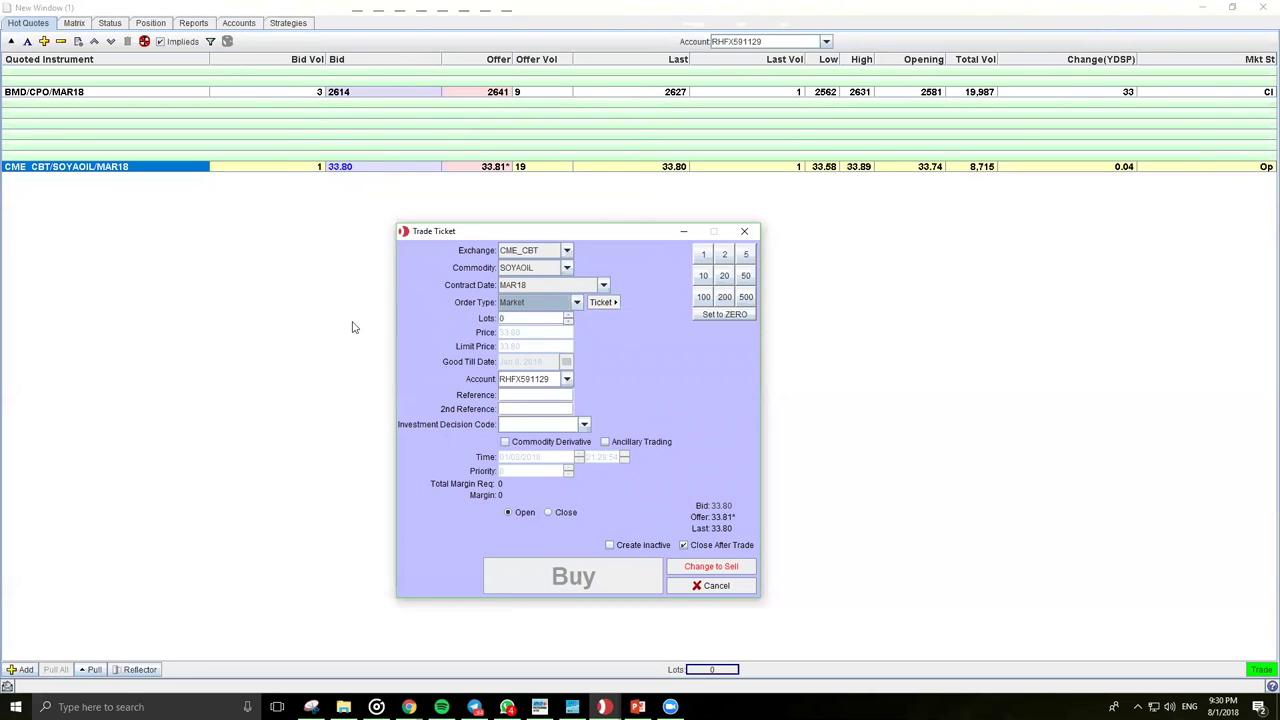
pyautogui.click(577, 303)
pyautogui.press('Up')
pyautogui.press('Up')
pyautogui.press('Up')
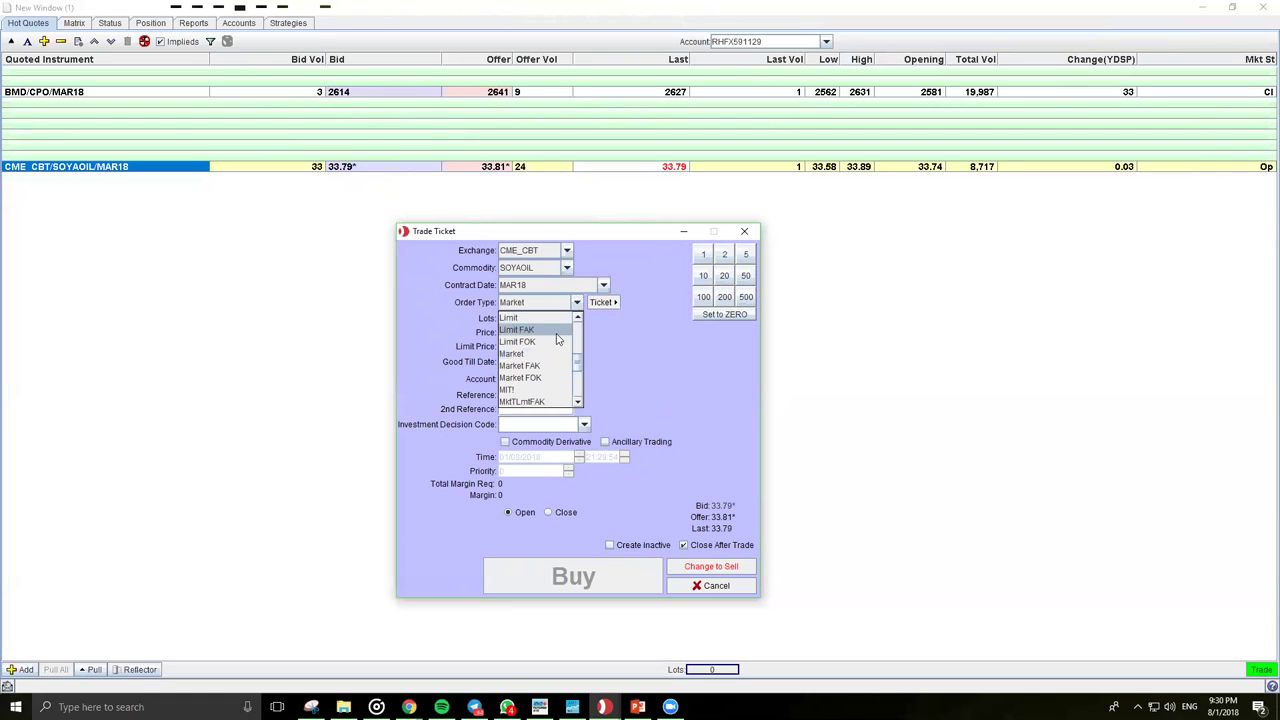
pyautogui.press('Return')
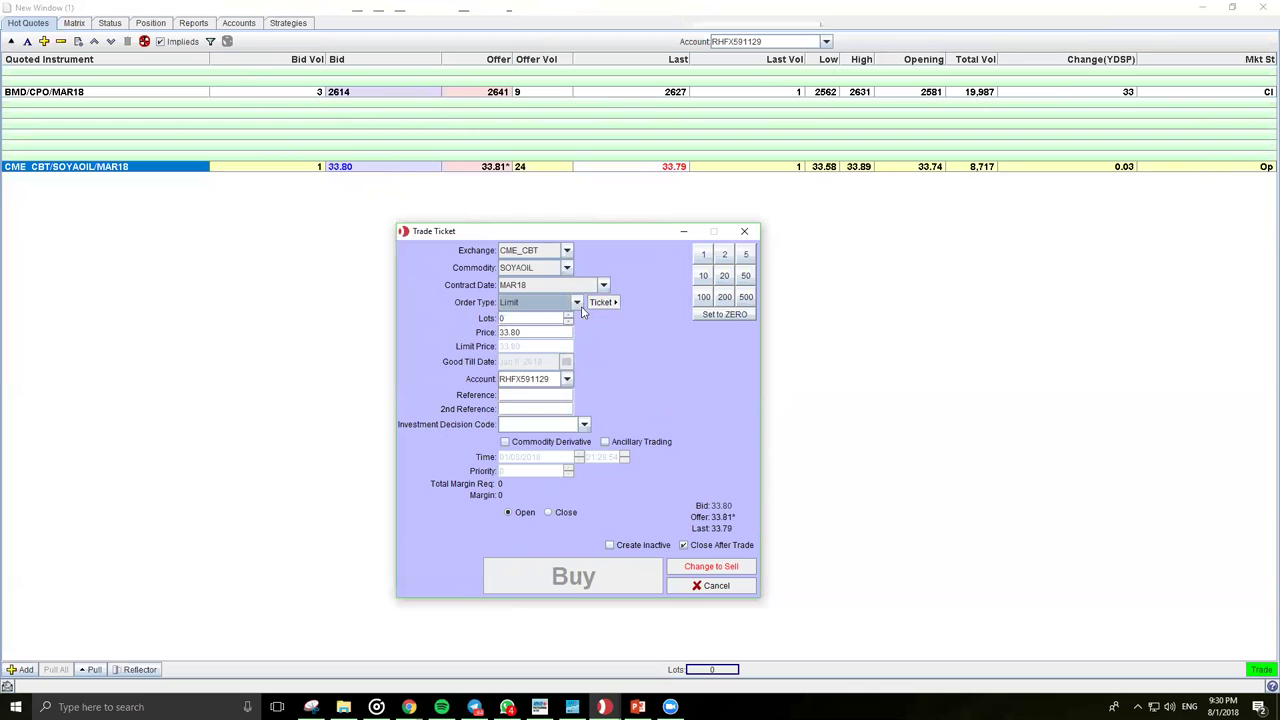
pyautogui.click(577, 303)
pyautogui.scroll(-3, 515, 345)
pyautogui.scroll(-4, 530, 344)
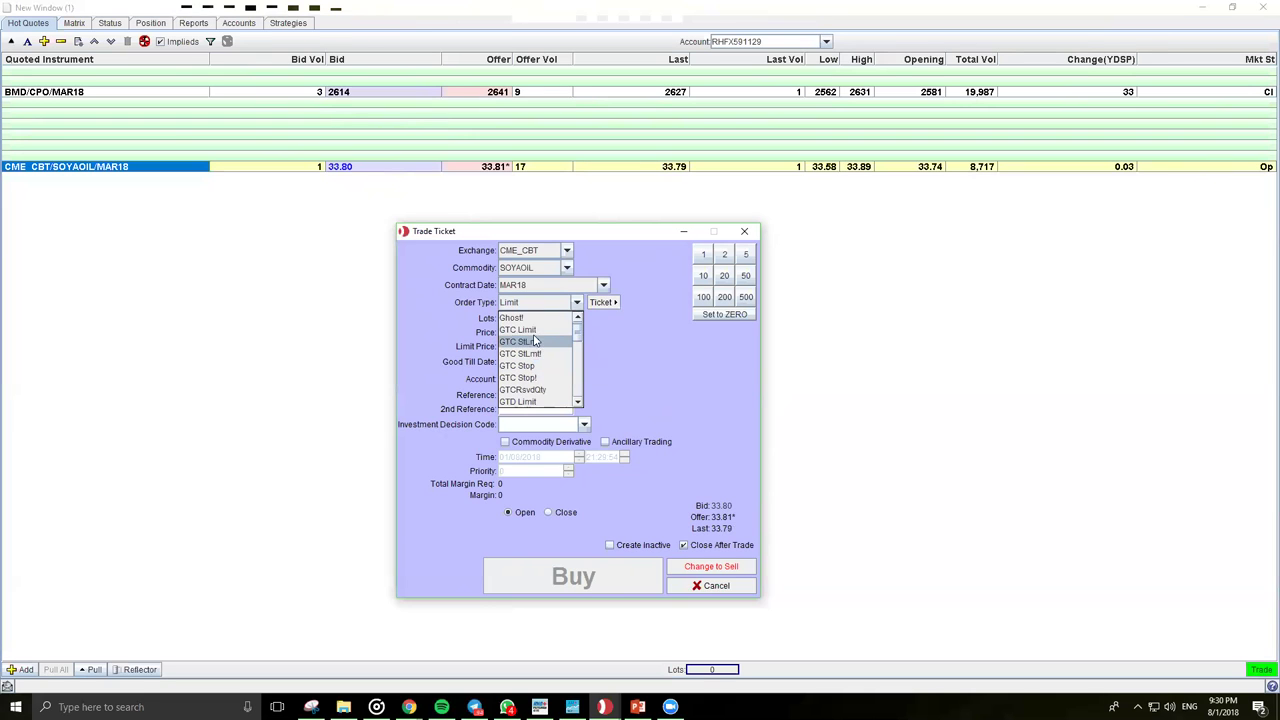
pyautogui.click(522, 329)
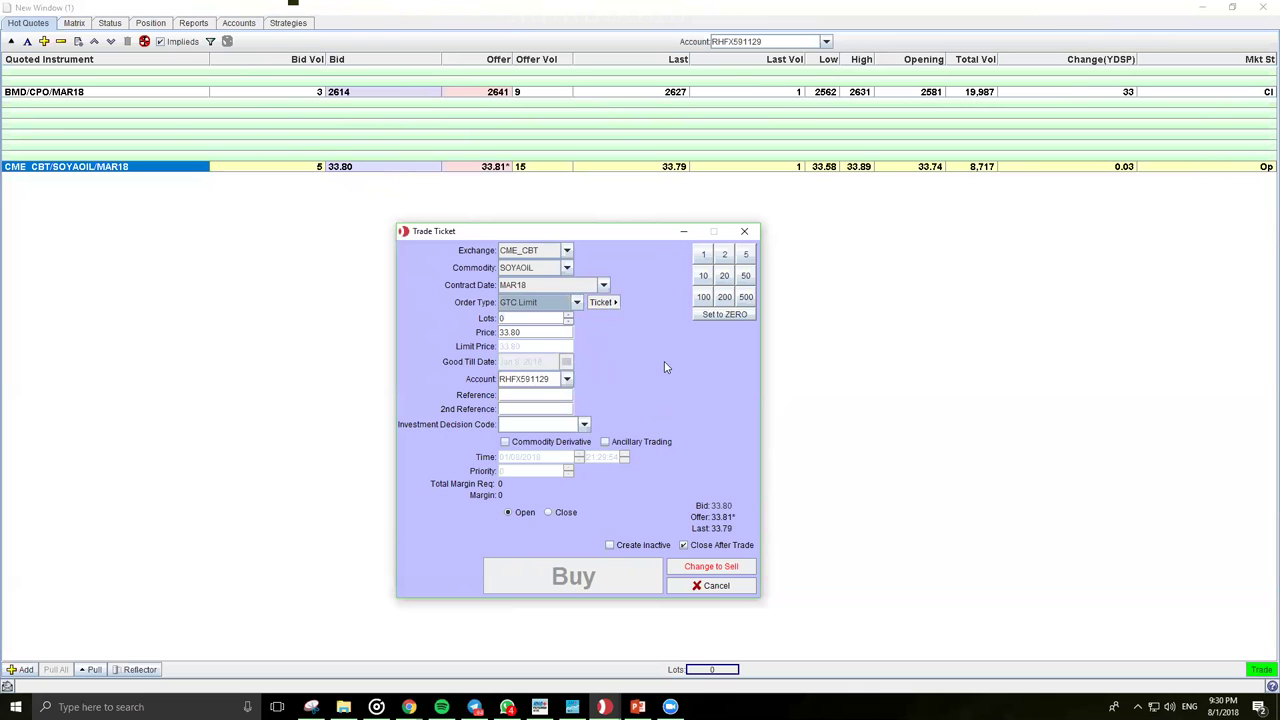
pyautogui.click(582, 304)
pyautogui.moveTo(577, 328)
pyautogui.mouseDown()
pyautogui.moveTo(577, 347)
pyautogui.moveTo(575, 327)
pyautogui.mouseUp()
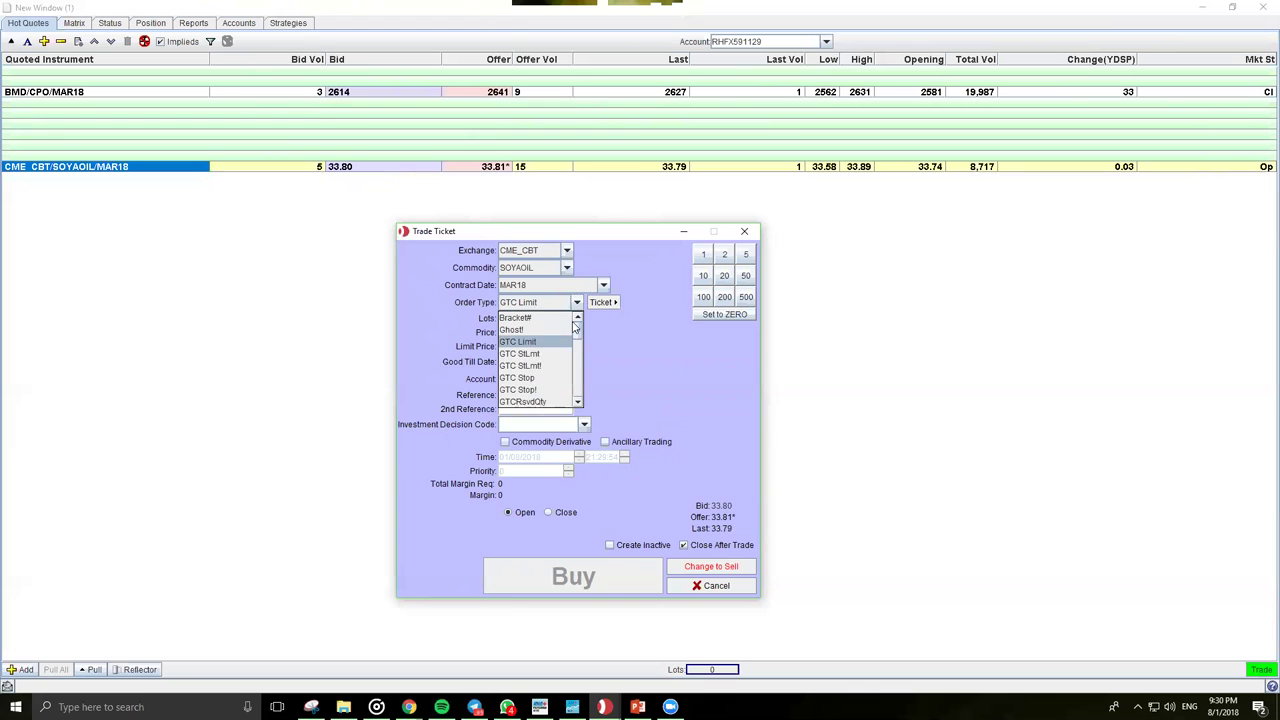
pyautogui.scroll(-6, 524, 360)
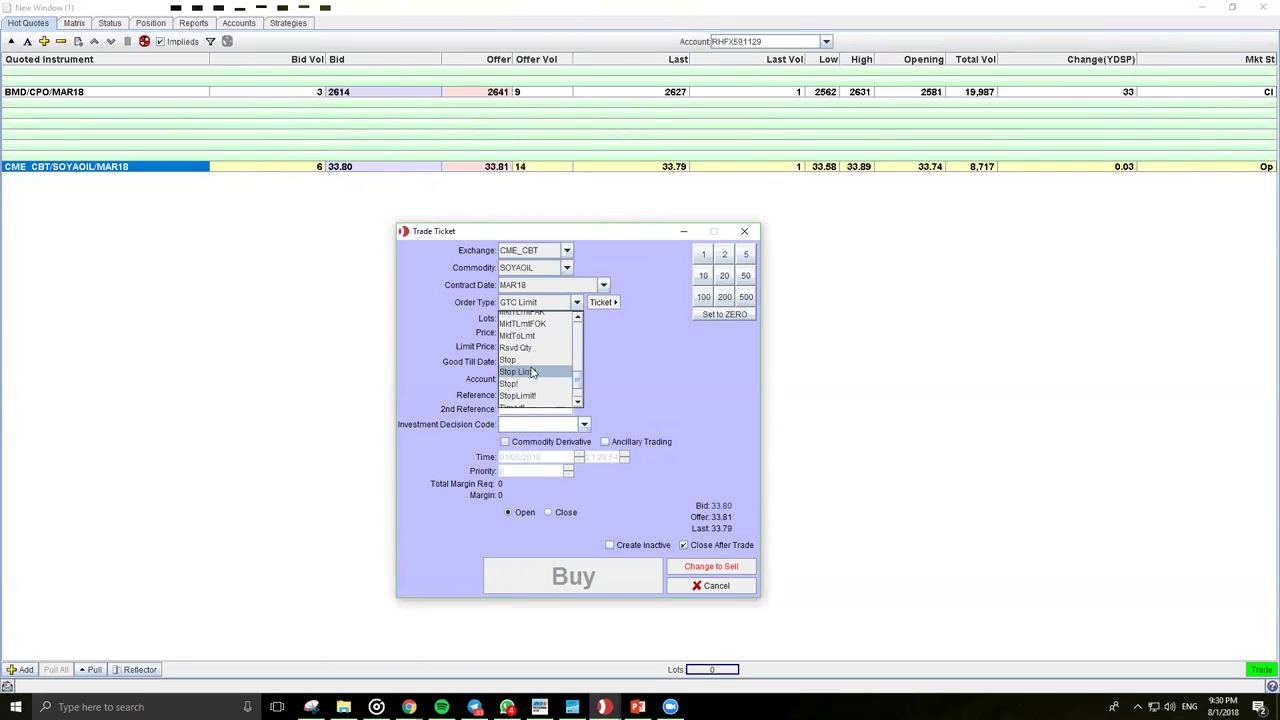
pyautogui.click(524, 360)
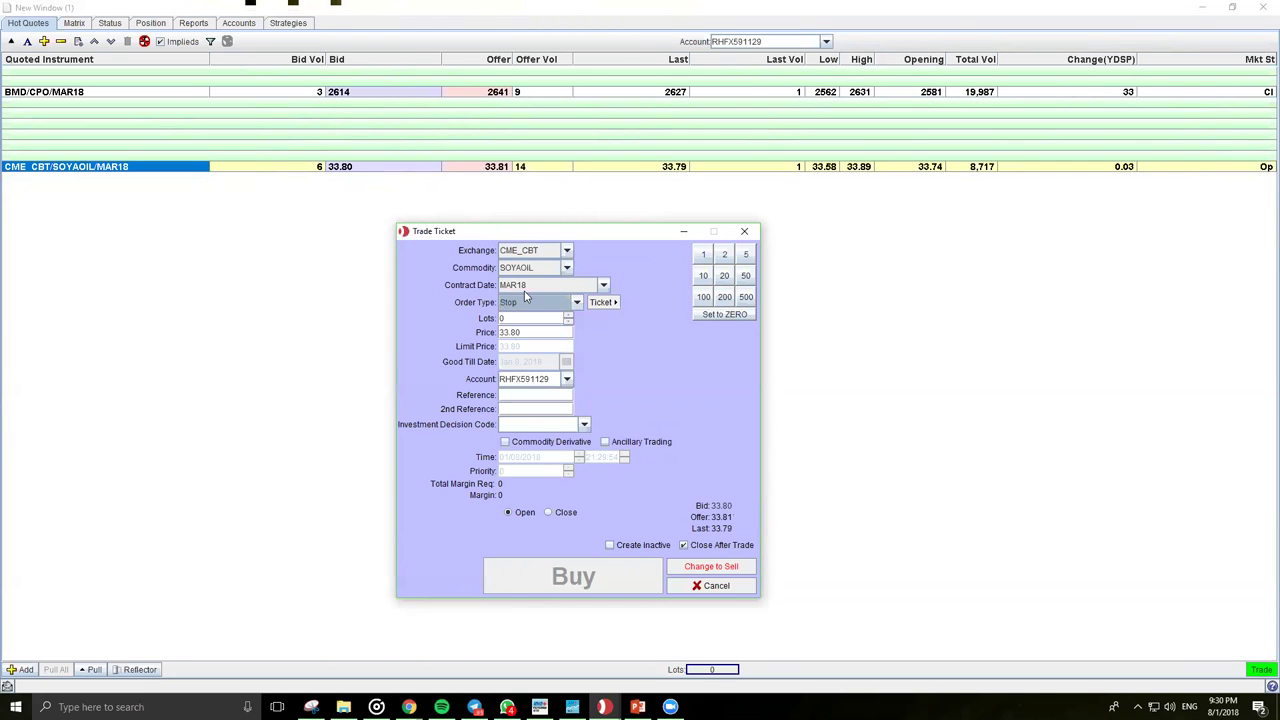
pyautogui.click(577, 303)
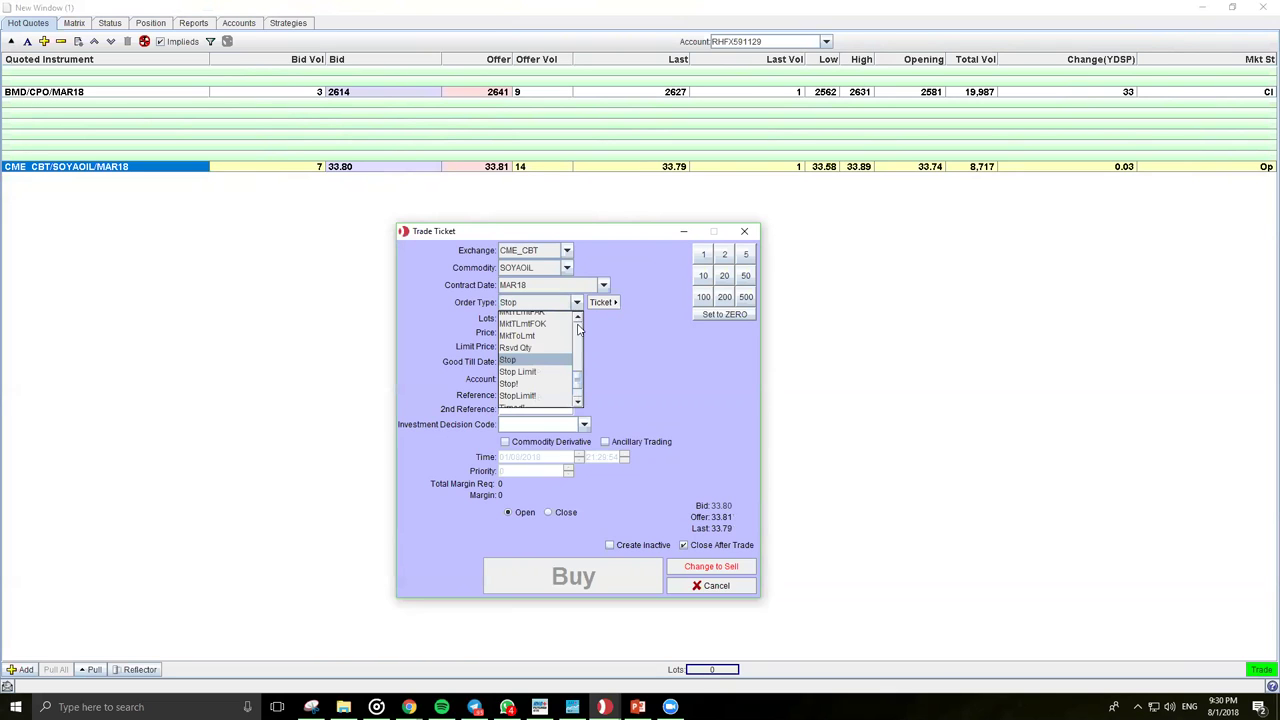
pyautogui.click(524, 372)
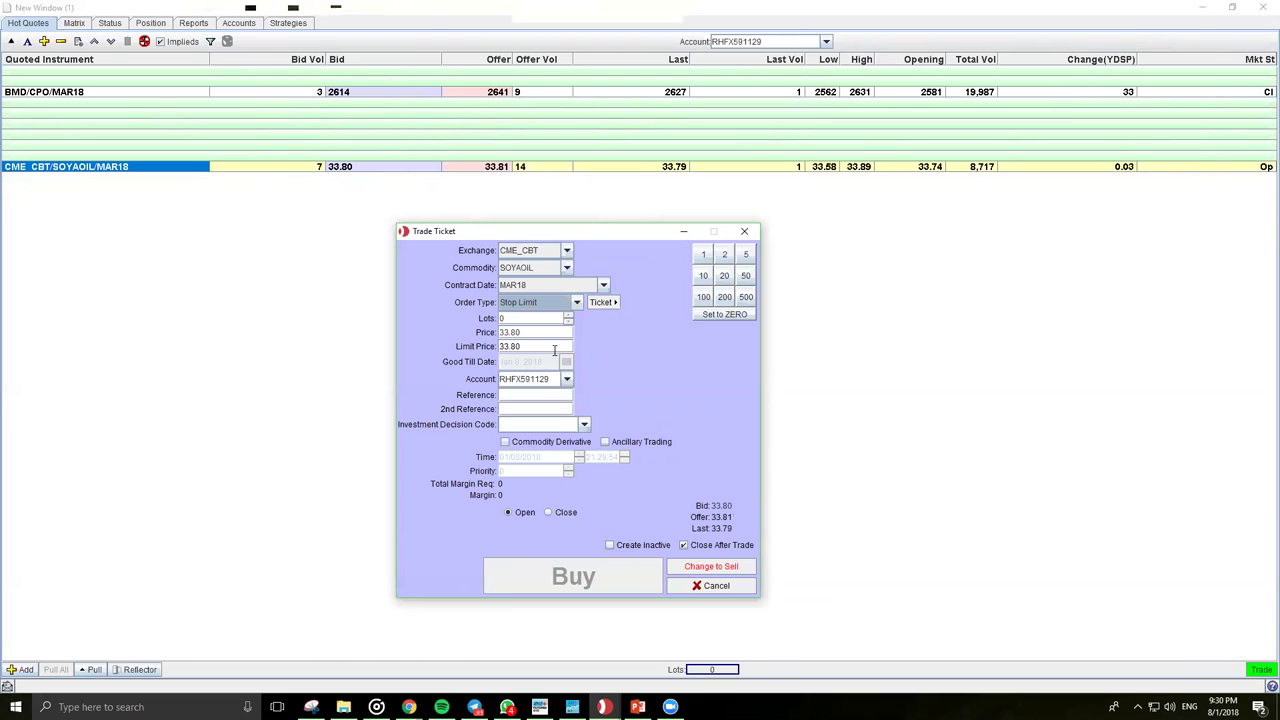
pyautogui.click(576, 303)
pyautogui.scroll(6, 530, 350)
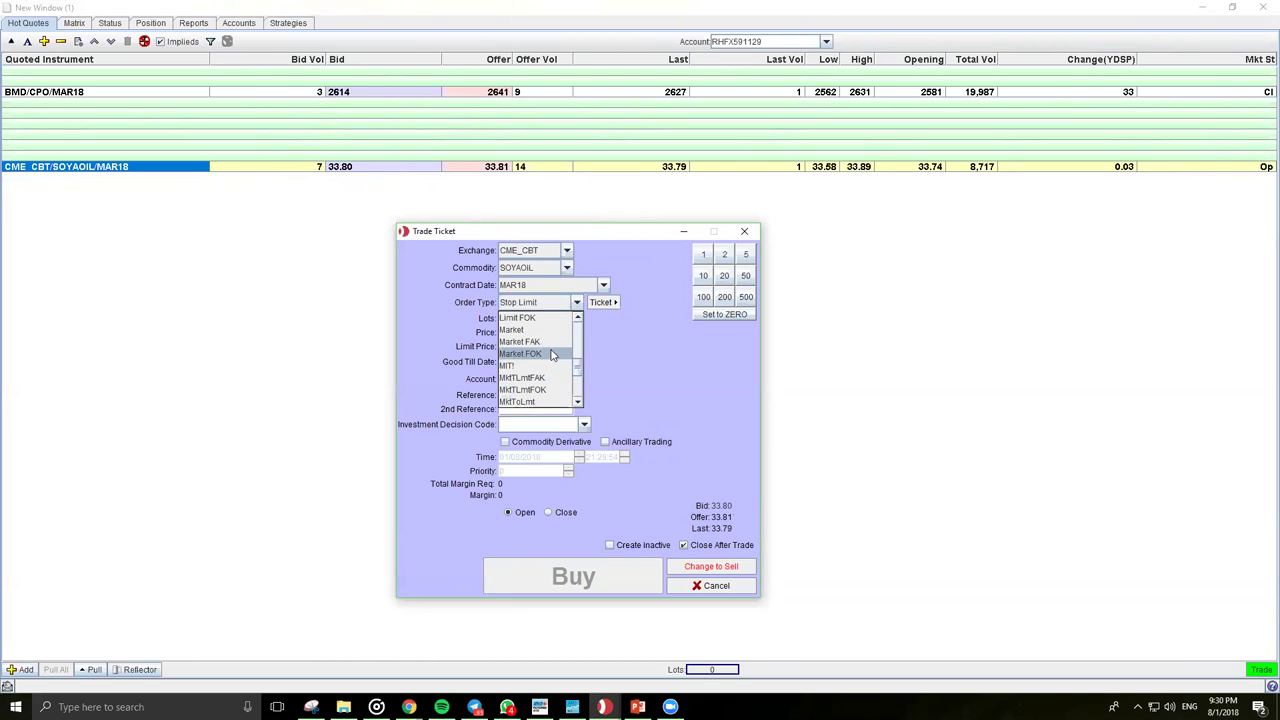
pyautogui.scroll(2, 522, 348)
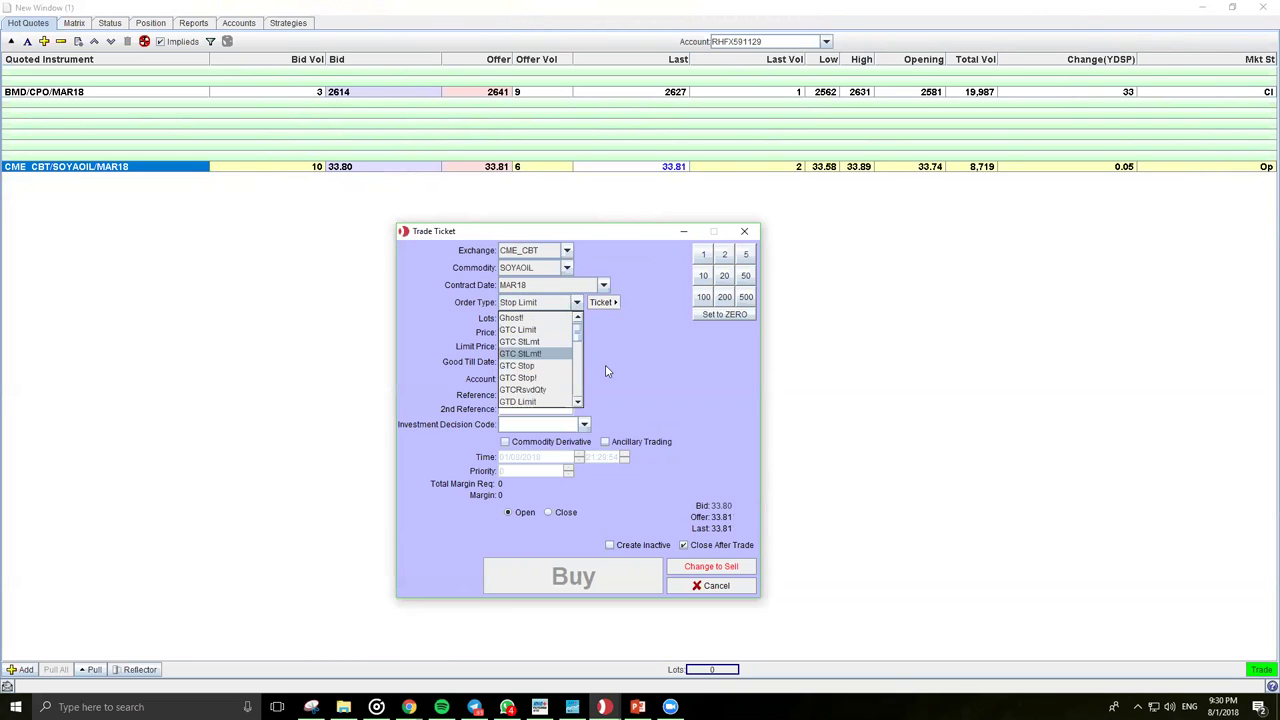
pyautogui.click(605, 371)
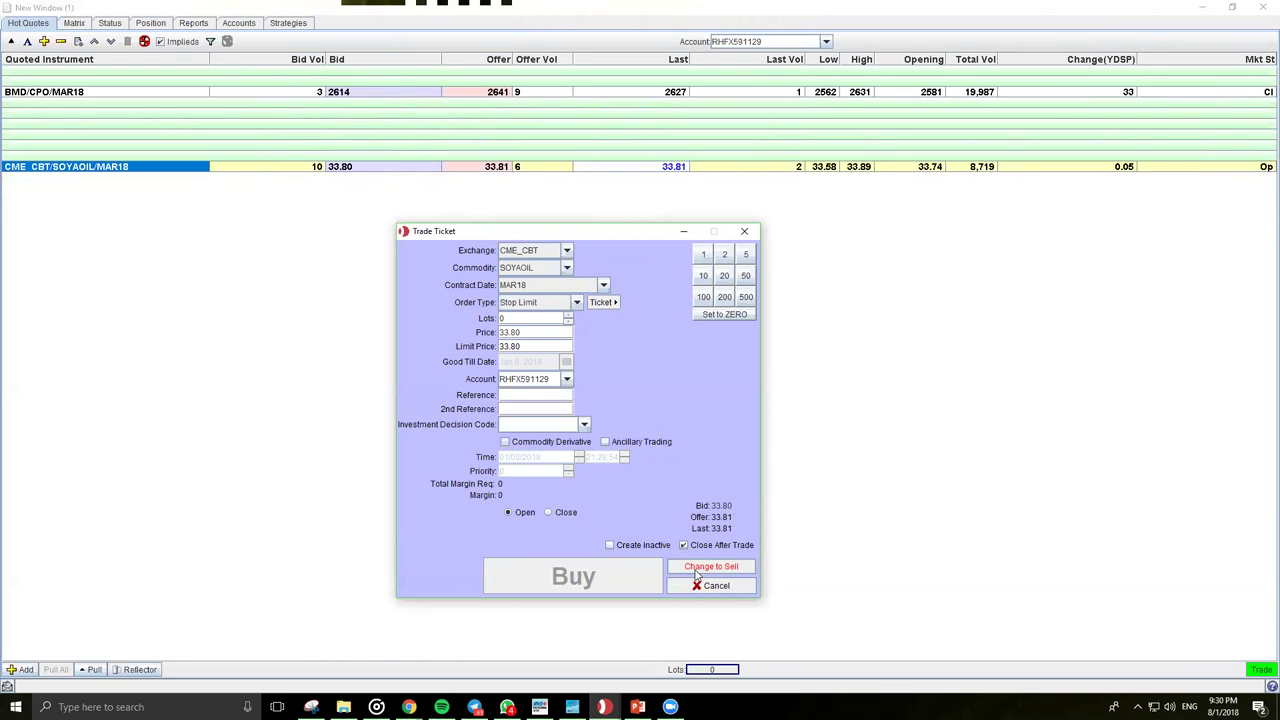
pyautogui.click(711, 566)
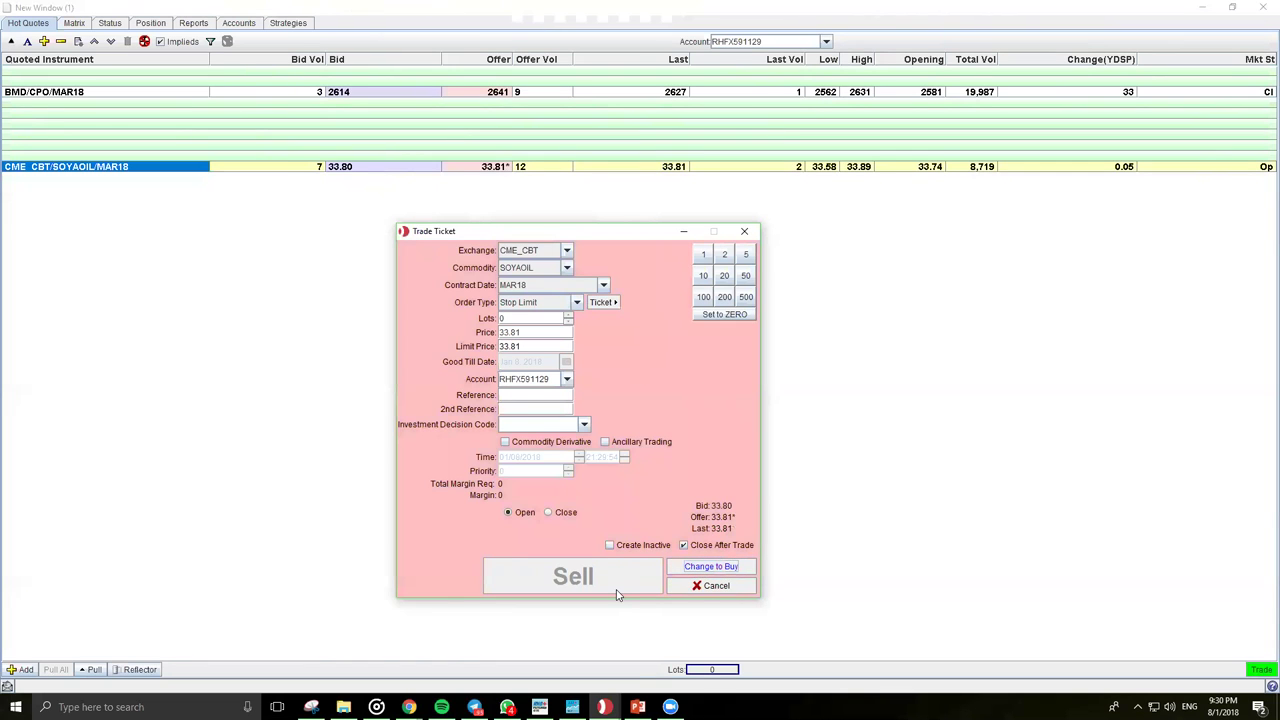
pyautogui.click(705, 589)
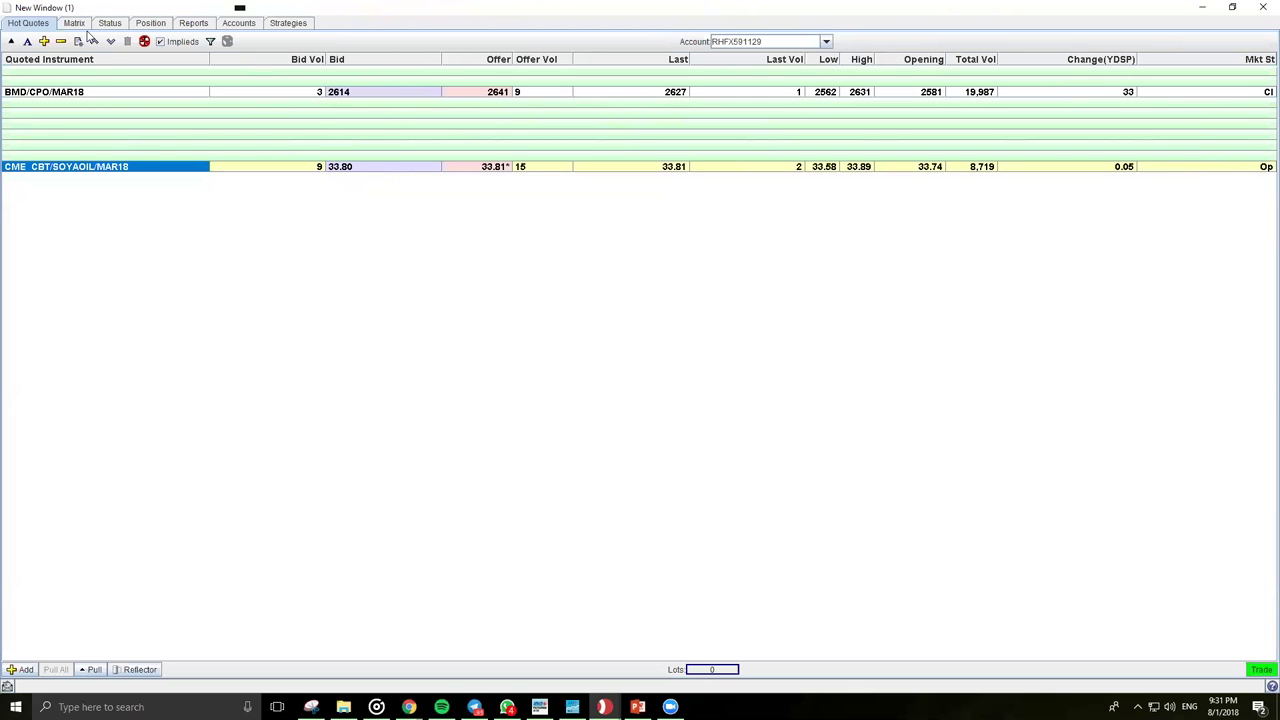
# Step: Open the Status view and enlarge the Working orders panel above Completed orders
pyautogui.click(110, 23)
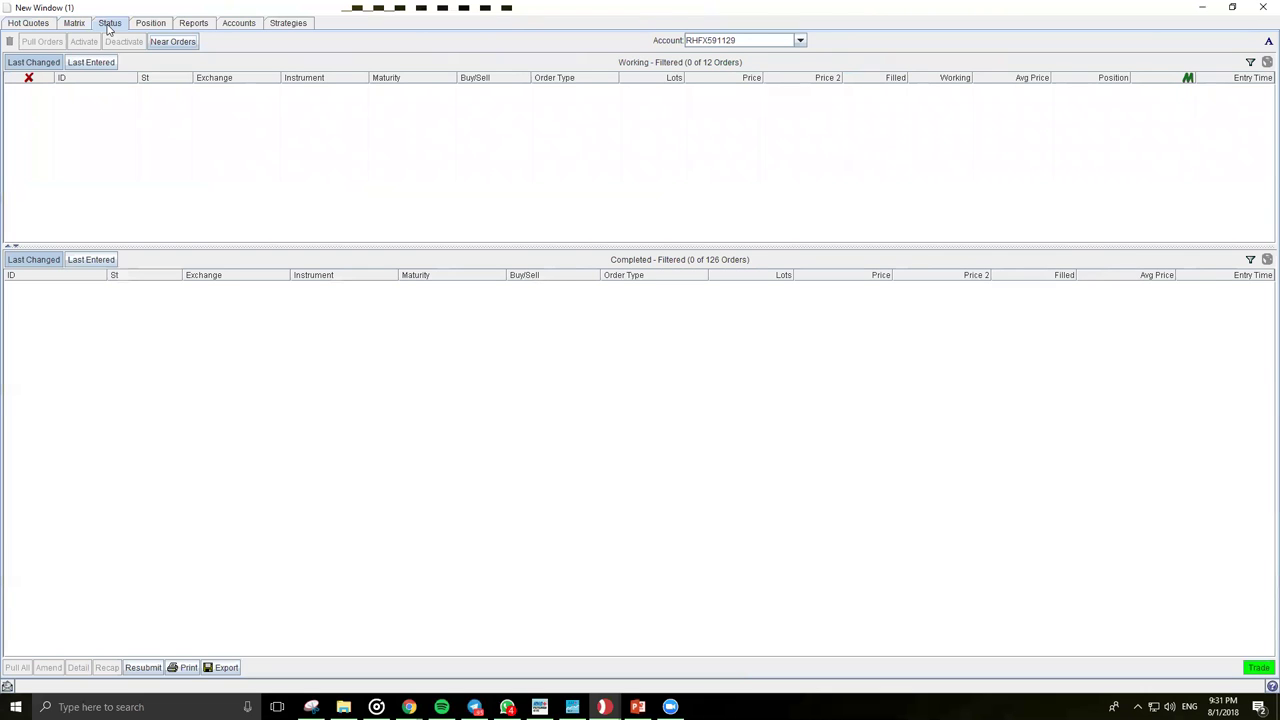
pyautogui.moveTo(449, 246); pyautogui.dragTo(450, 344)
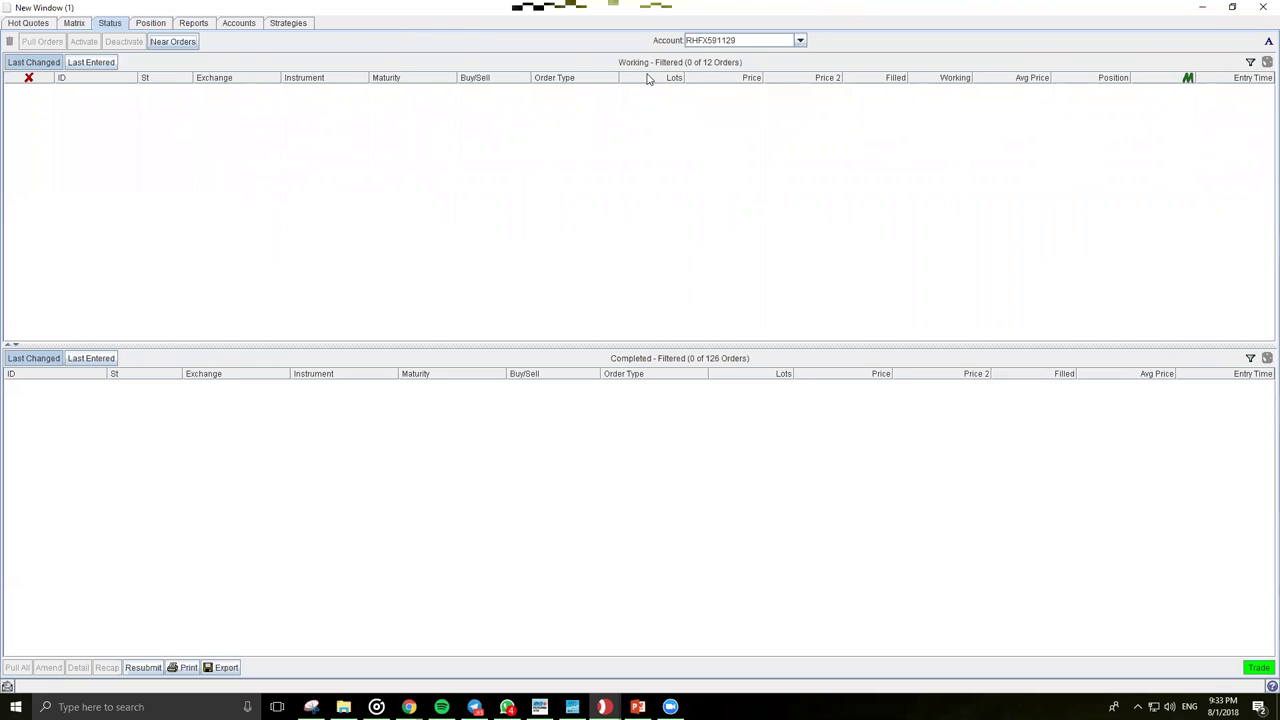
# Step: Open the Select Columns chooser for the Working orders table and centre it in the window
pyautogui.click(1268, 41)
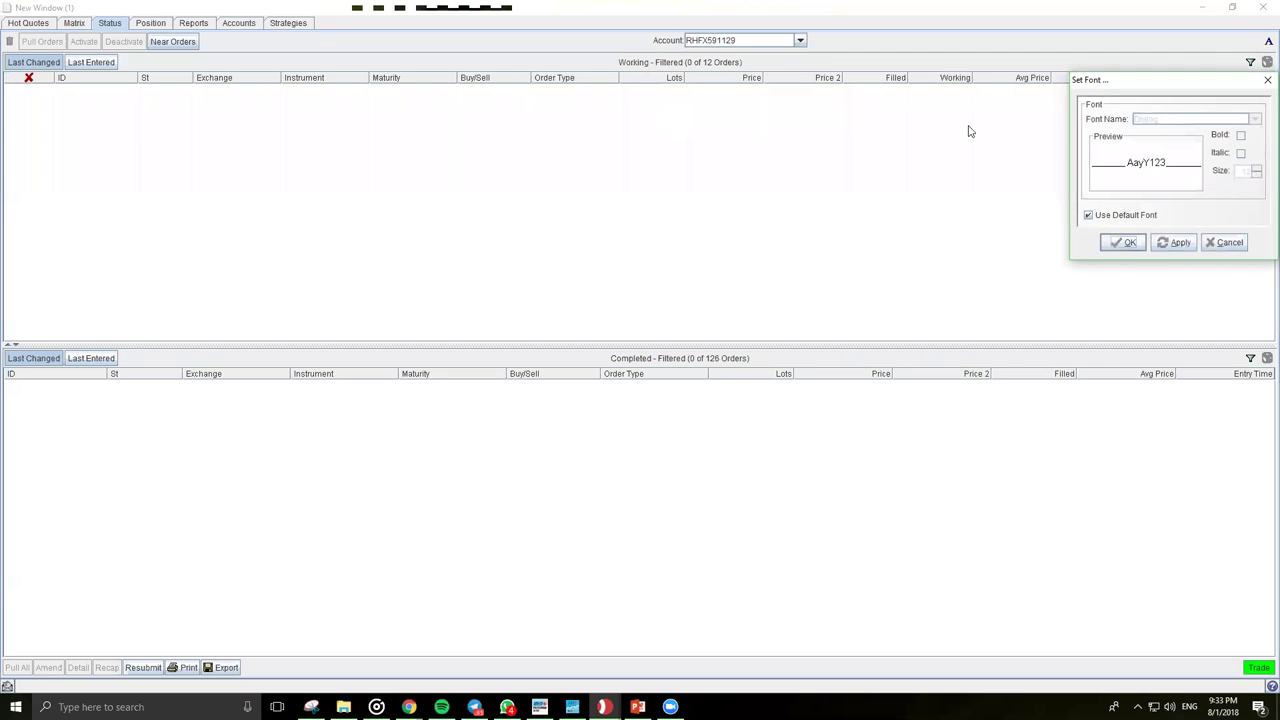
pyautogui.click(1222, 243)
pyautogui.rightClick(926, 78)
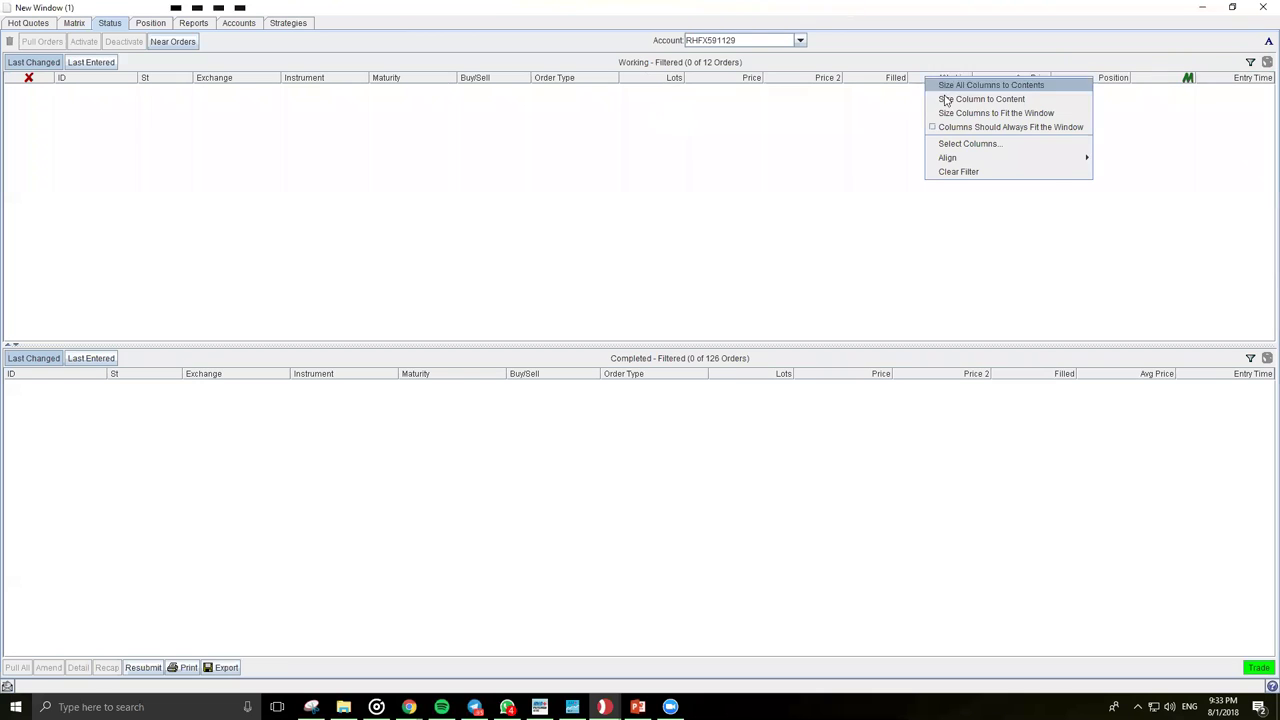
pyautogui.rightClick(863, 76)
pyautogui.click(900, 142)
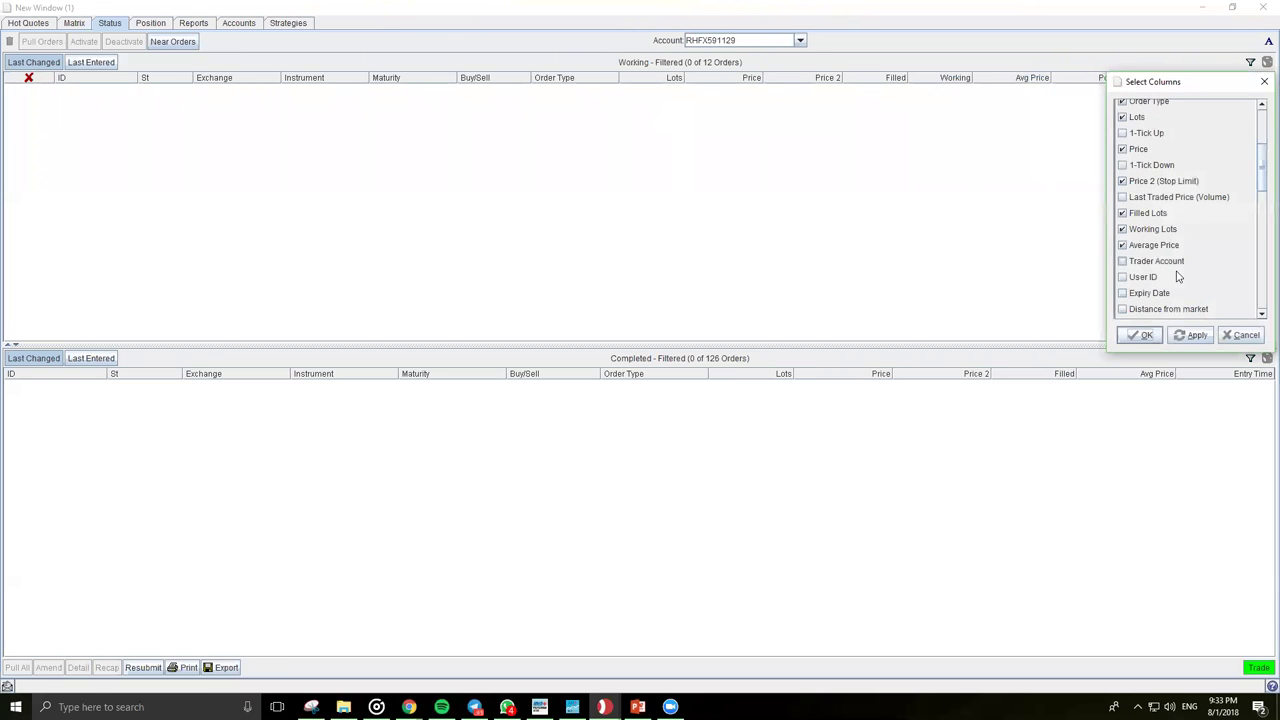
pyautogui.scroll(-2, 1193, 255)
pyautogui.scroll(-2, 1193, 255)
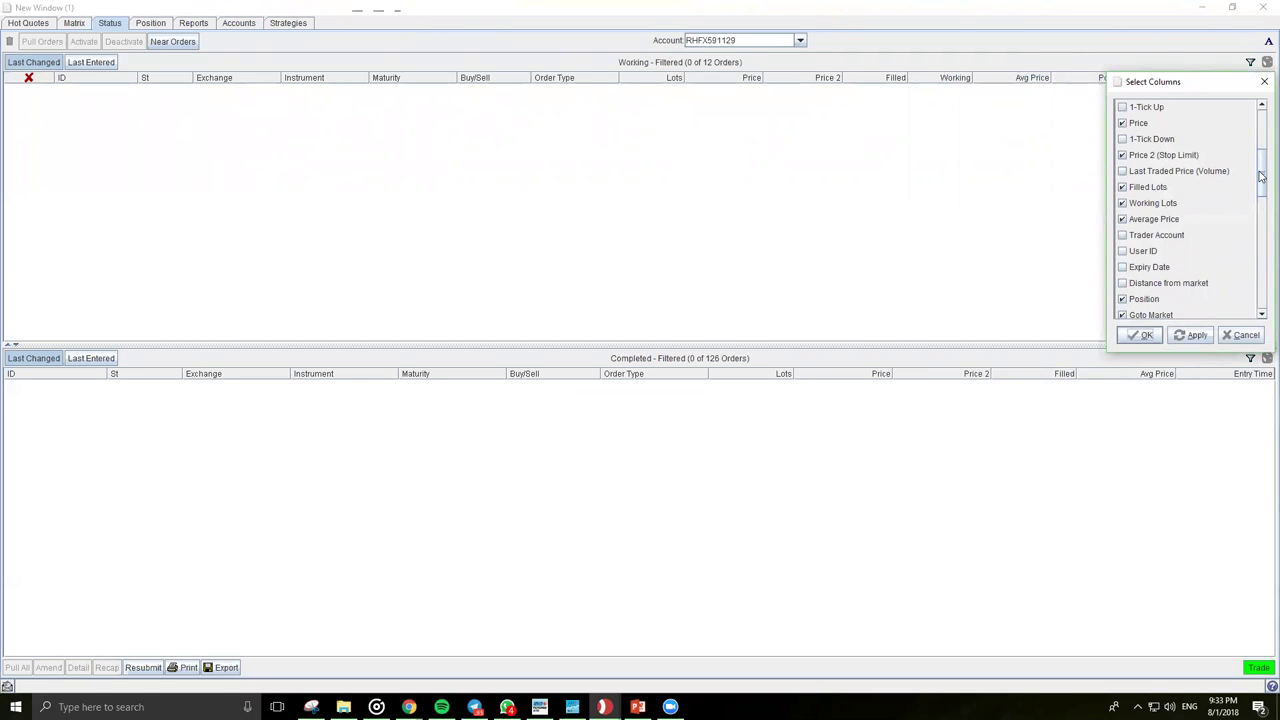
pyautogui.moveTo(1261, 165); pyautogui.dragTo(1261, 118)
pyautogui.moveTo(1194, 75); pyautogui.dragTo(721, 95)
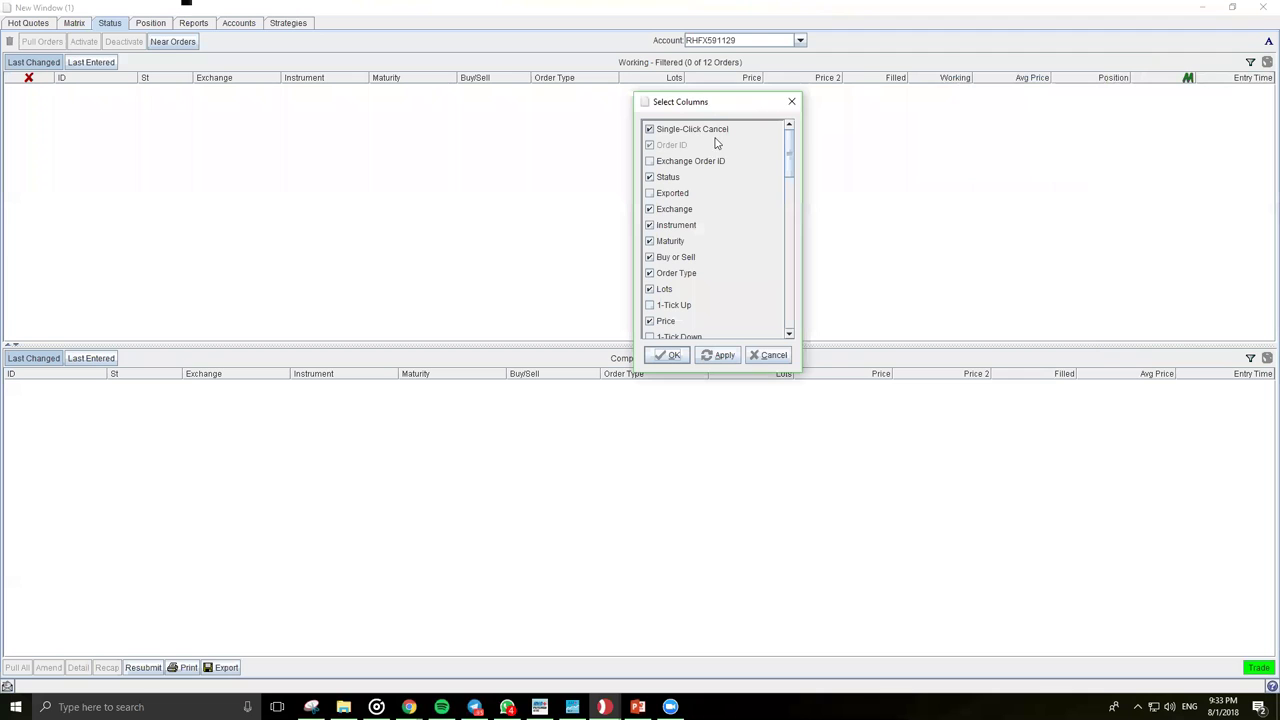
# Step: Add the Trader Account and User ID columns to the Working orders table
pyautogui.scroll(-1, 700, 258)
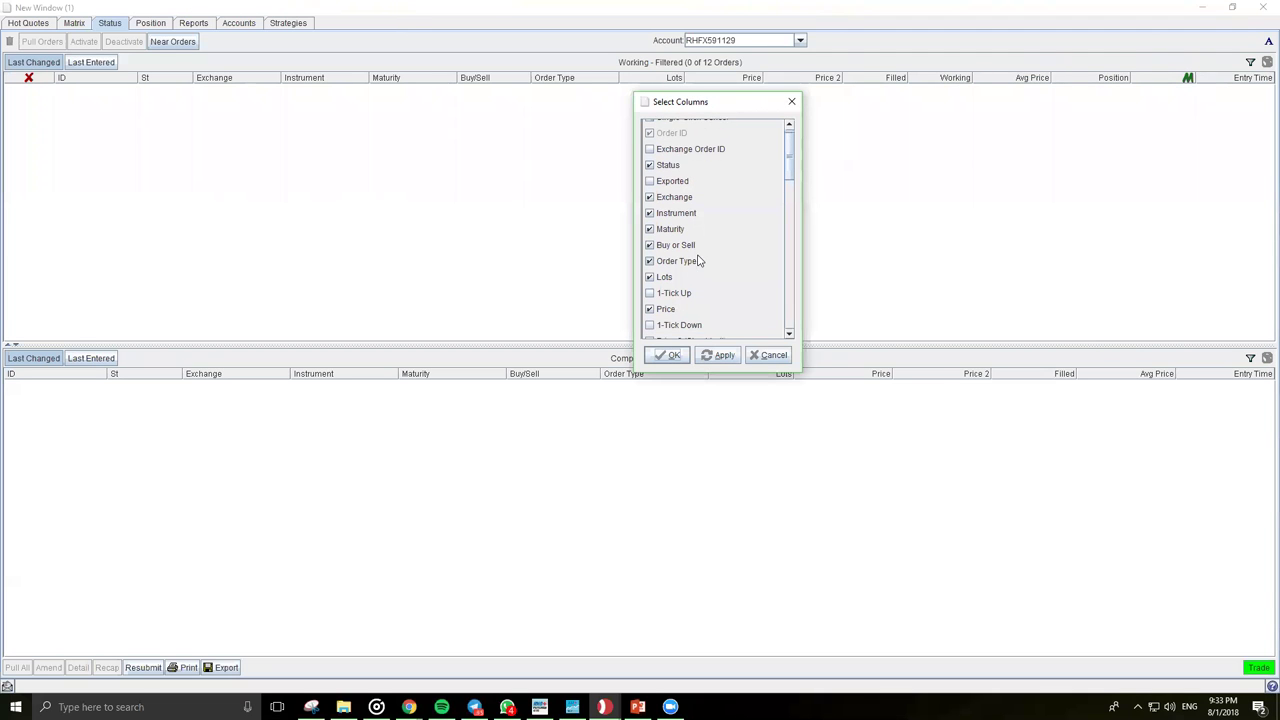
pyautogui.moveTo(793, 170); pyautogui.dragTo(792, 223)
pyautogui.click(673, 183)
pyautogui.click(671, 197)
pyautogui.scroll(-1, 706, 207)
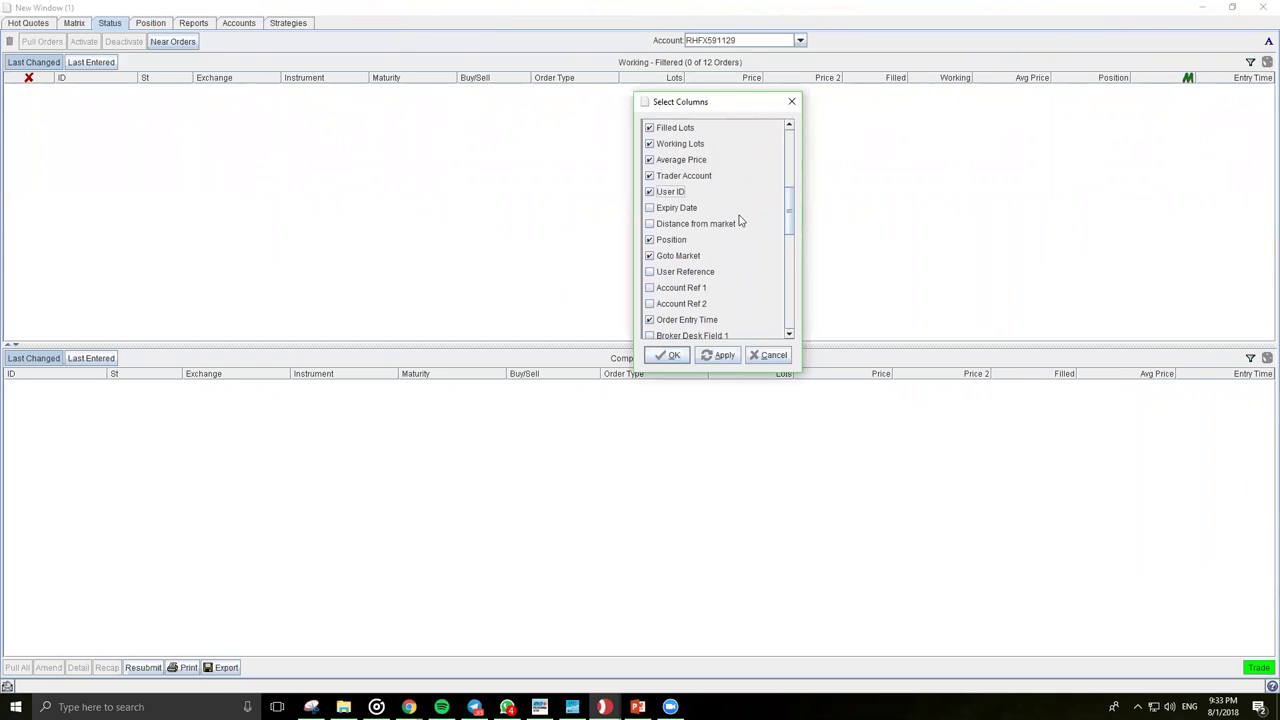
pyautogui.moveTo(796, 212); pyautogui.dragTo(798, 268)
pyautogui.moveTo(812, 302); pyautogui.dragTo(815, 312)
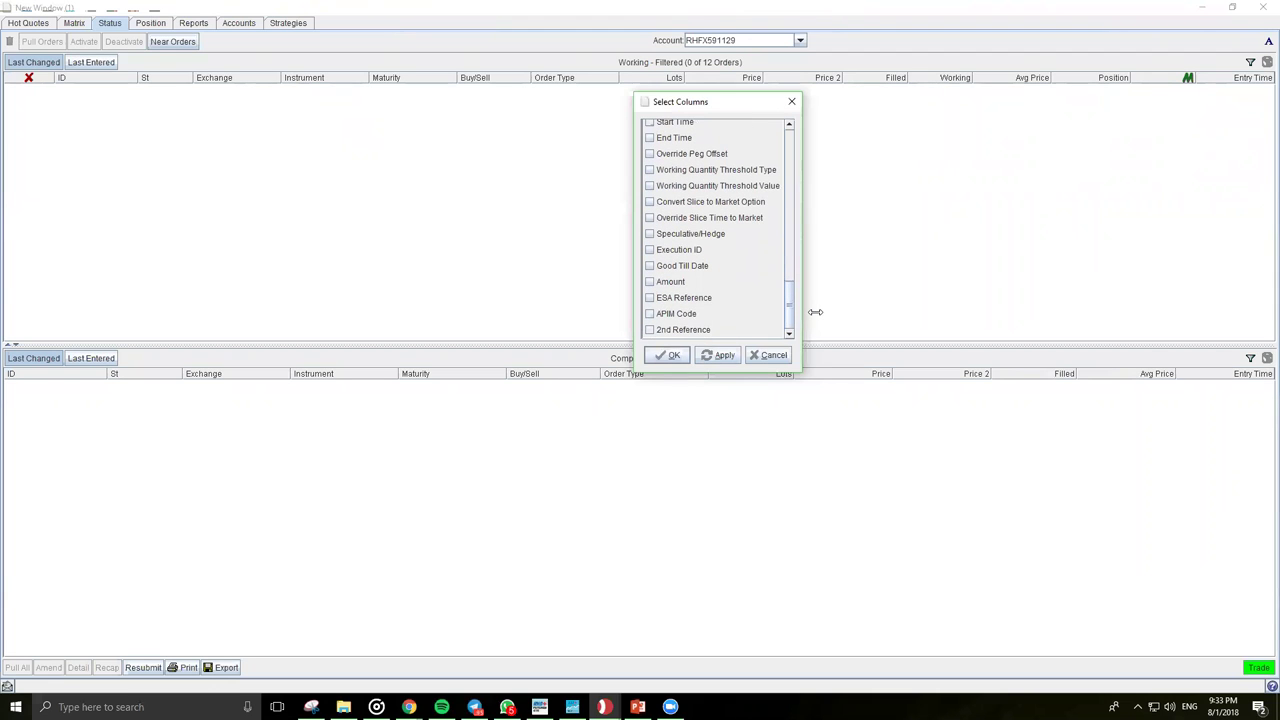
pyautogui.click(719, 355)
pyautogui.click(672, 356)
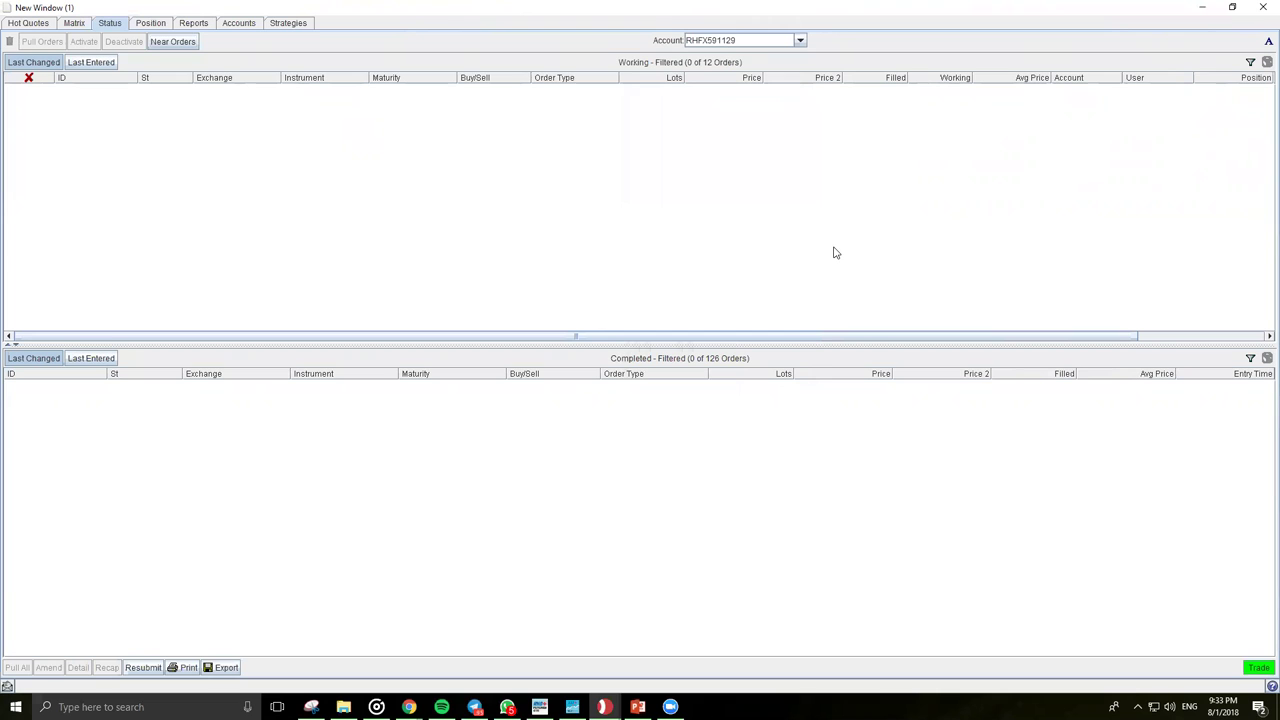
# Step: Size the Working columns to fit the window and slightly enlarge the Completed orders pane
pyautogui.rightClick(933, 78)
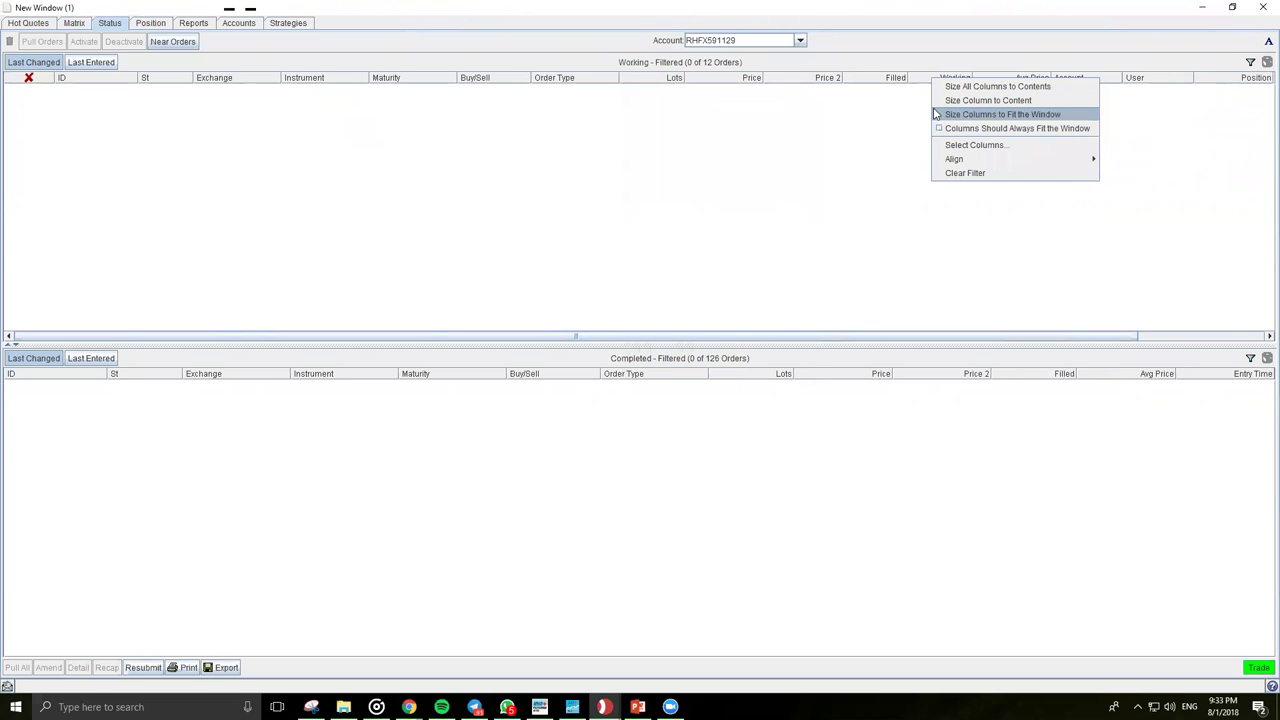
pyautogui.click(940, 114)
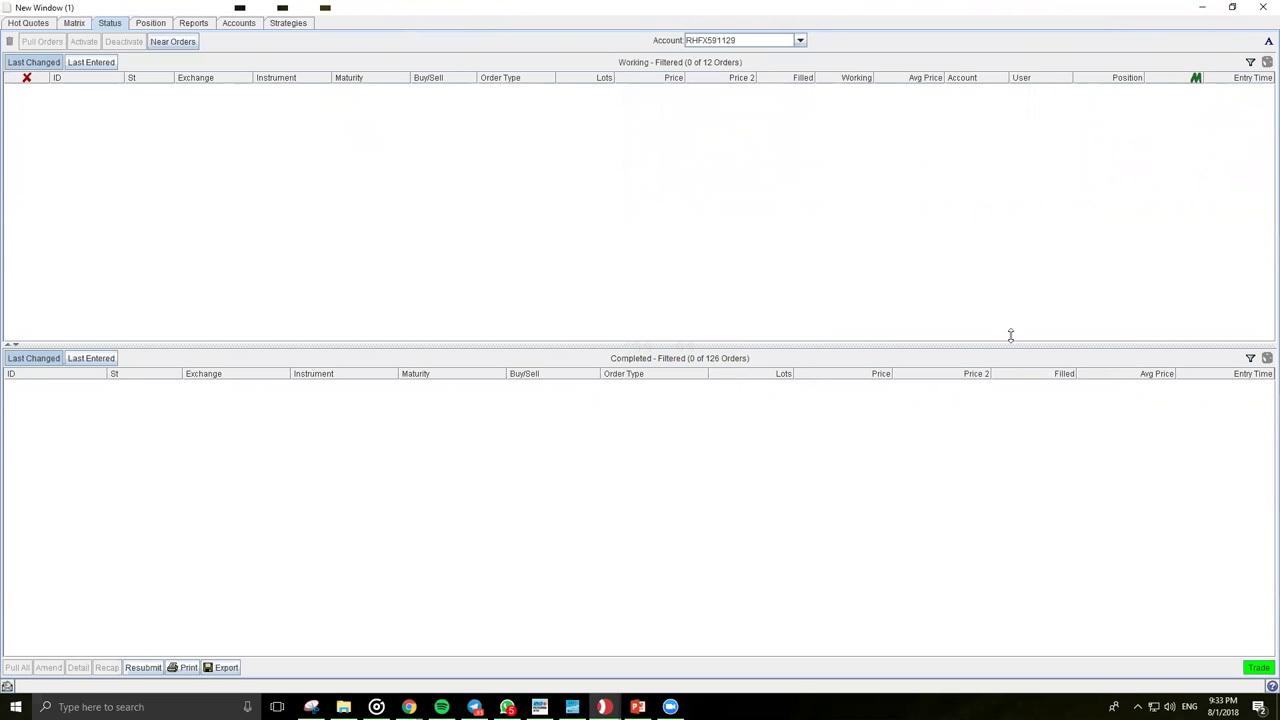
pyautogui.moveTo(1010, 336); pyautogui.dragTo(1010, 330)
pyautogui.rightClick(816, 369)
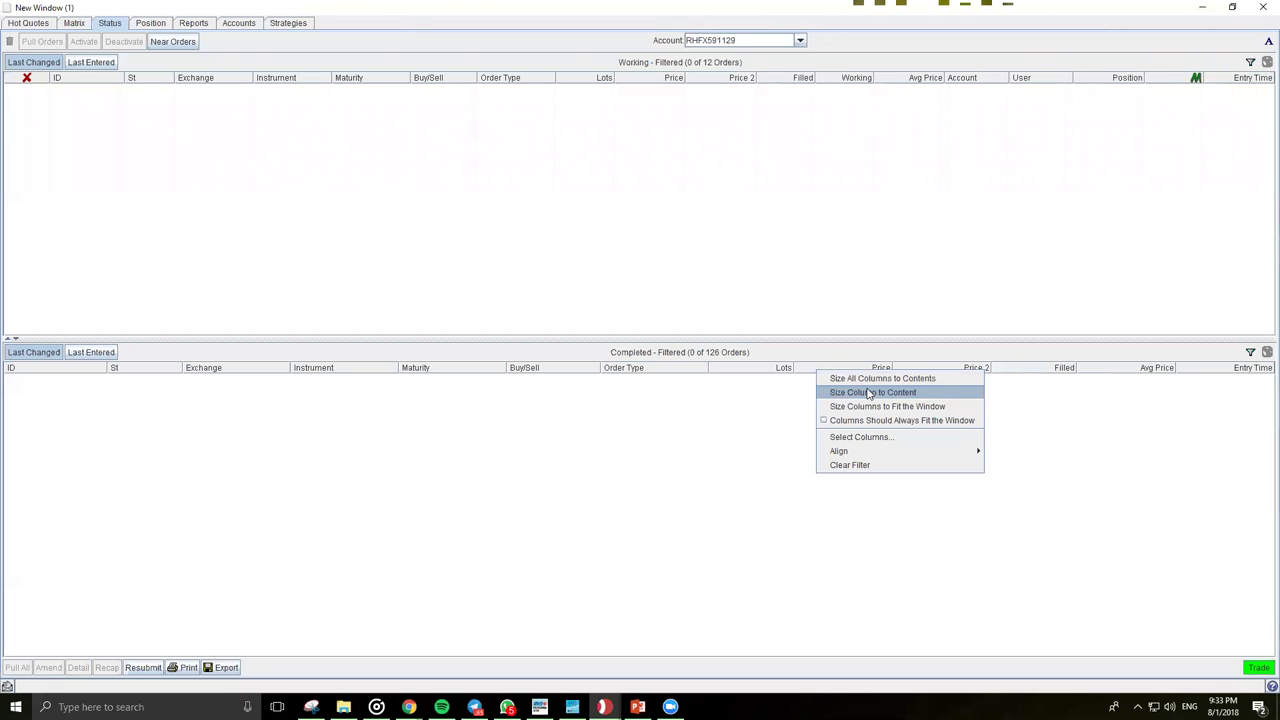
# Step: Add the Trader Account and User ID columns to the Completed orders table
pyautogui.click(866, 437)
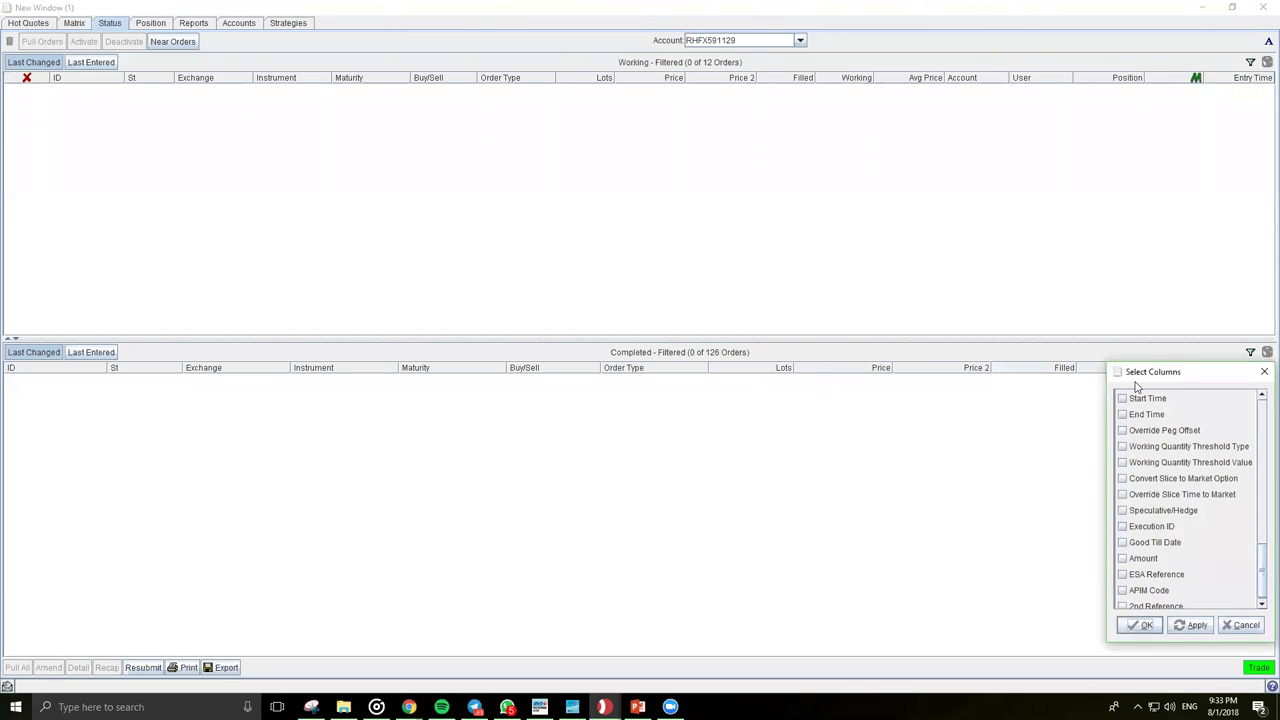
pyautogui.moveTo(1136, 372); pyautogui.dragTo(689, 360)
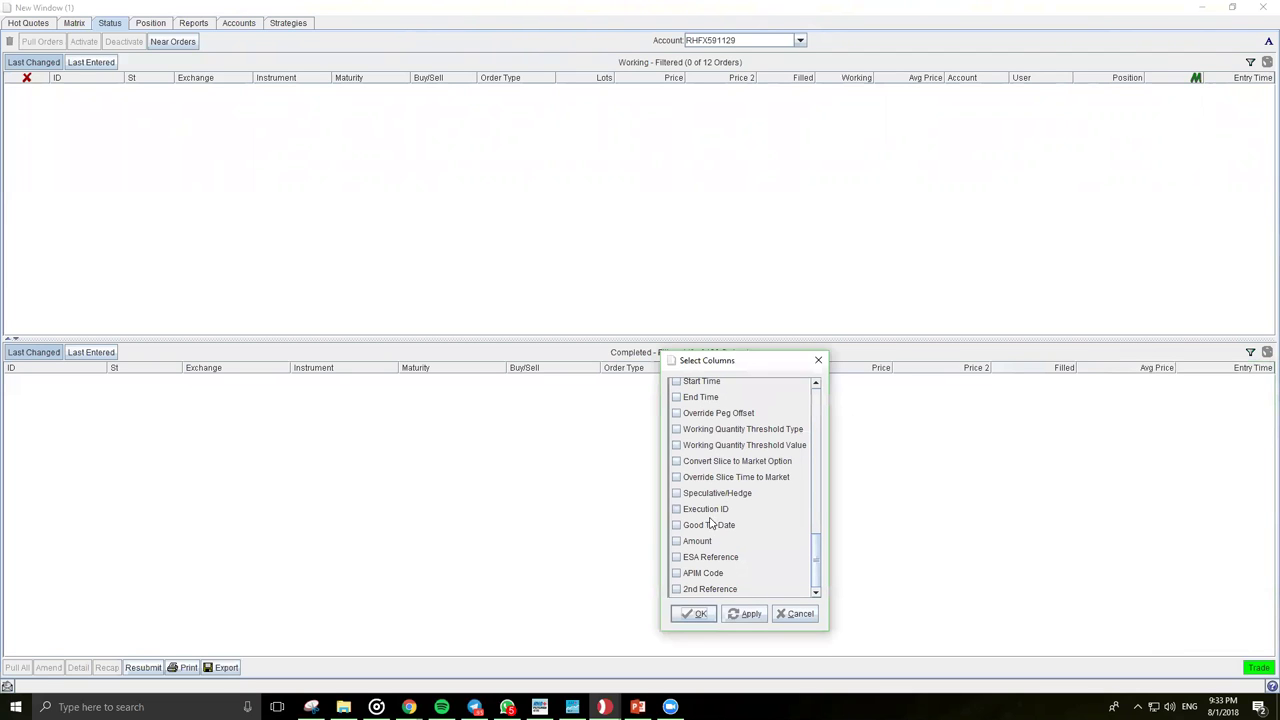
pyautogui.scroll(3, 705, 513)
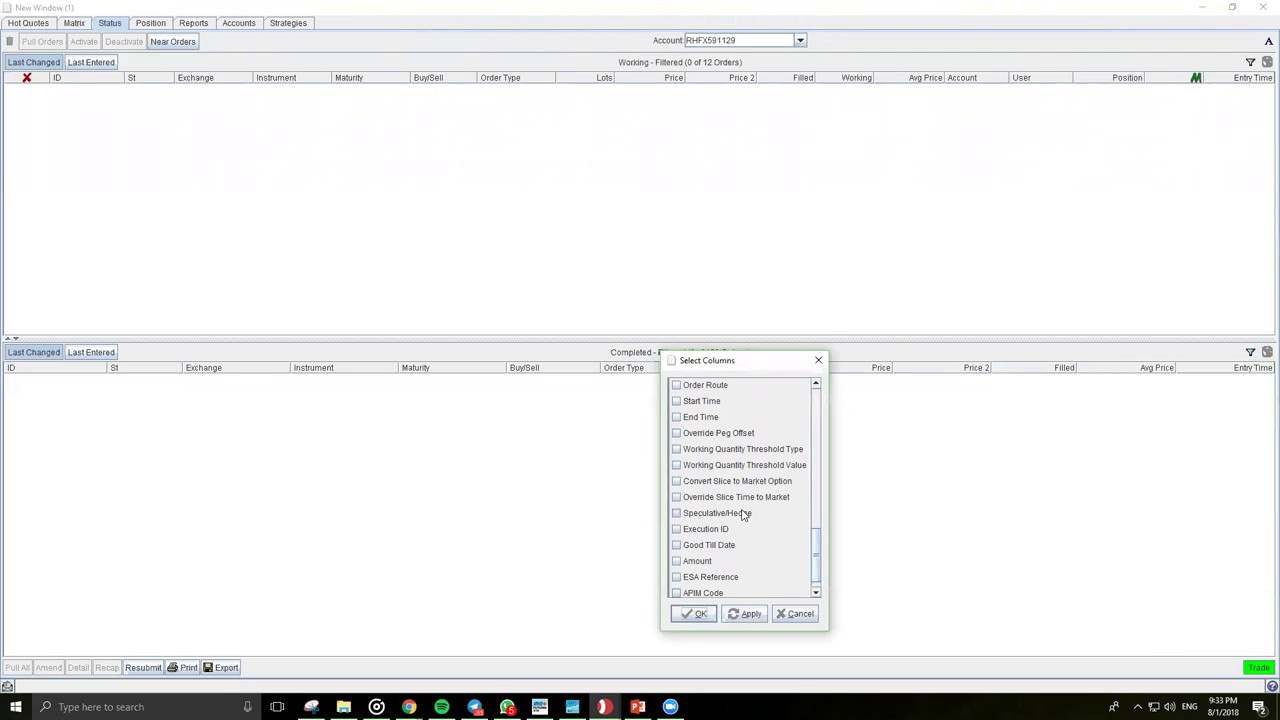
pyautogui.scroll(8, 790, 480)
pyautogui.click(676, 448)
pyautogui.click(676, 432)
pyautogui.click(747, 613)
pyautogui.click(700, 614)
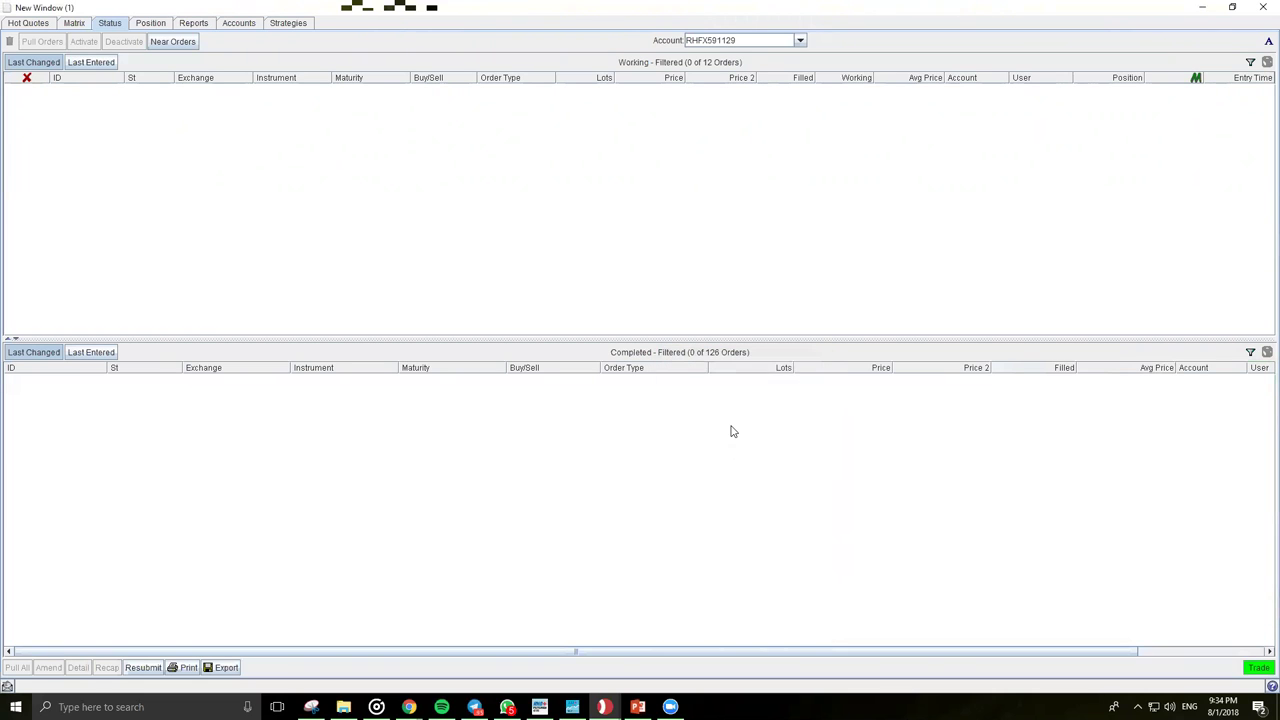
# Step: Size the Completed columns to their content and show the Position view
pyautogui.rightClick(750, 367)
pyautogui.click(770, 388)
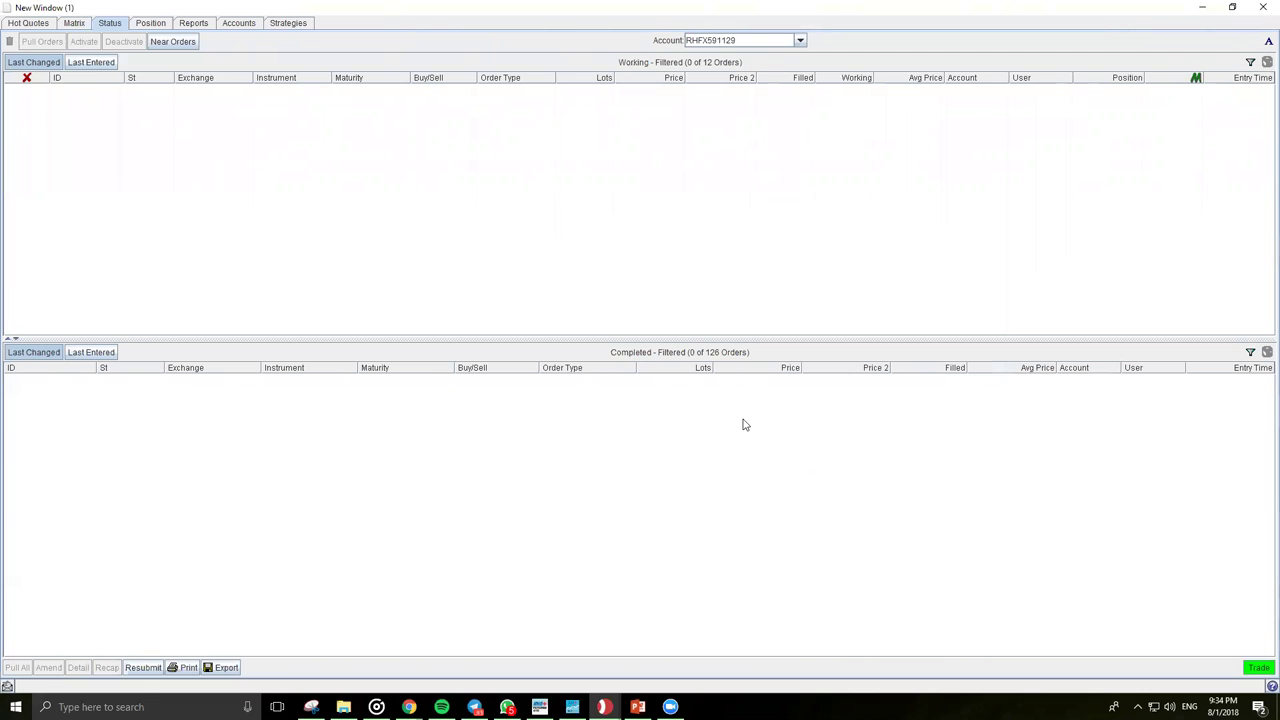
pyautogui.click(150, 28)
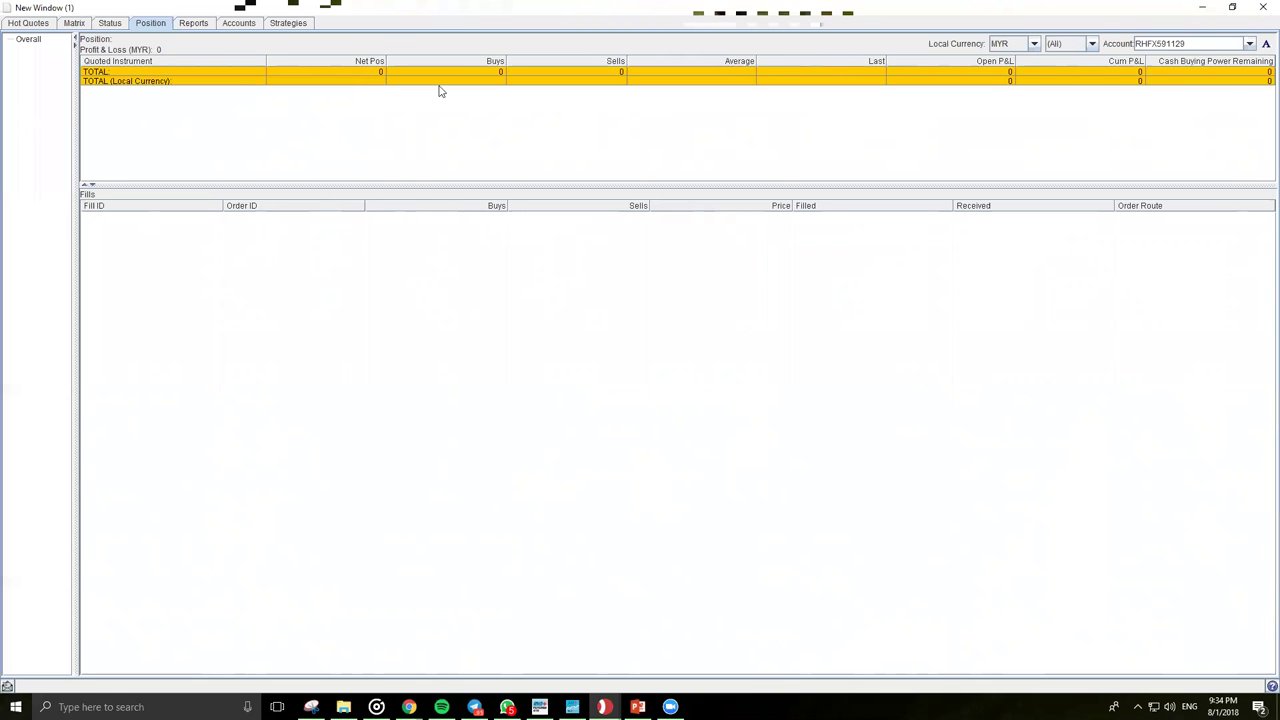
# Step: Keep MYR as local currency, return to Hot Quotes, then start the PowerPoint slide show from the current slide
pyautogui.click(1033, 44)
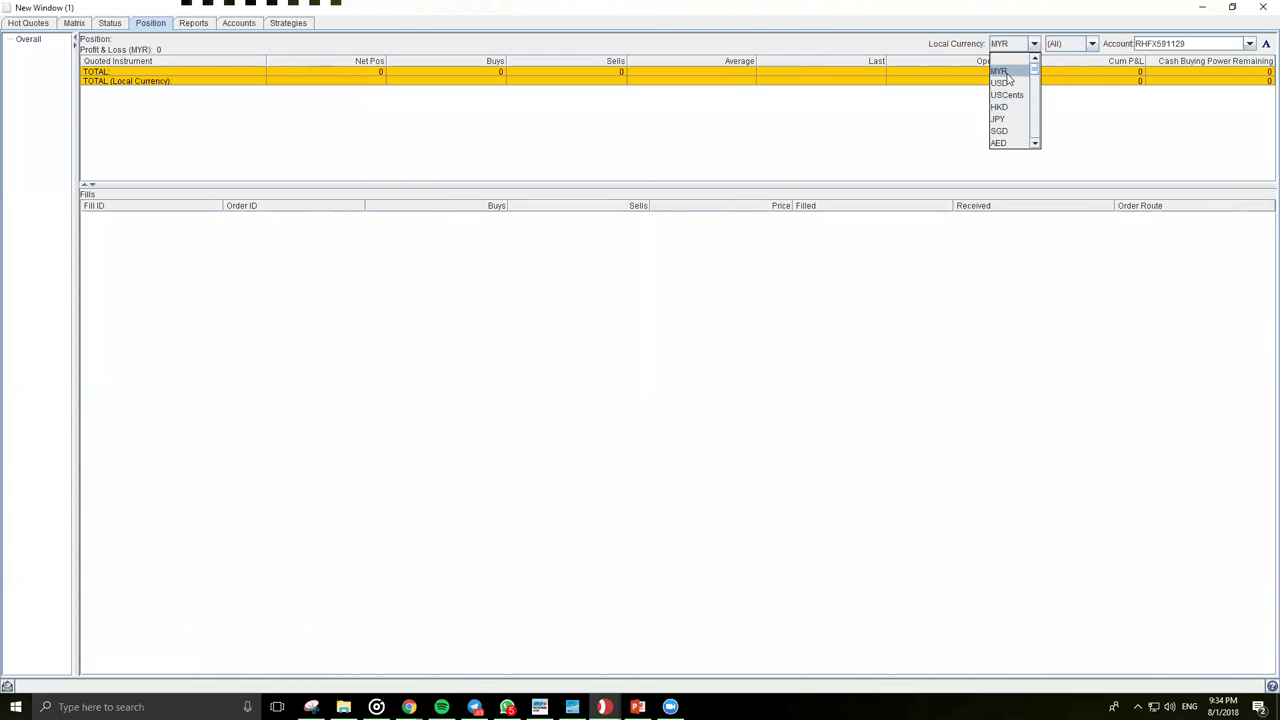
pyautogui.click(1004, 72)
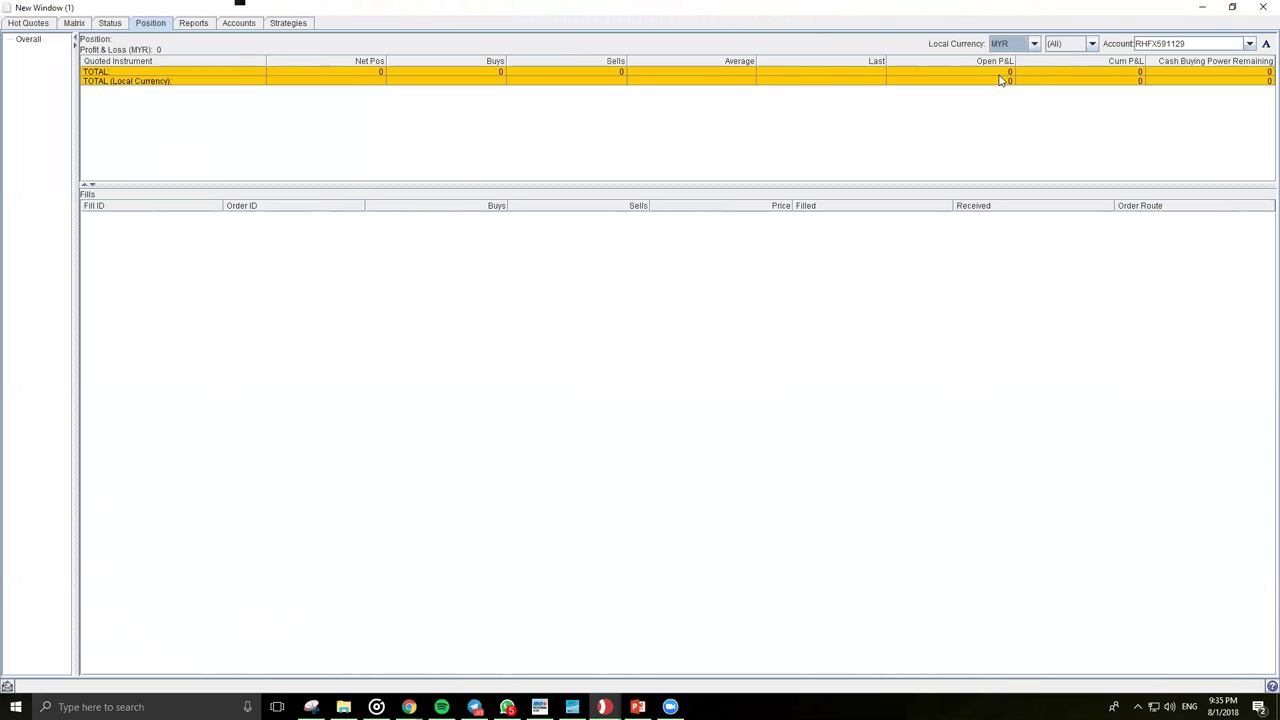
pyautogui.click(30, 23)
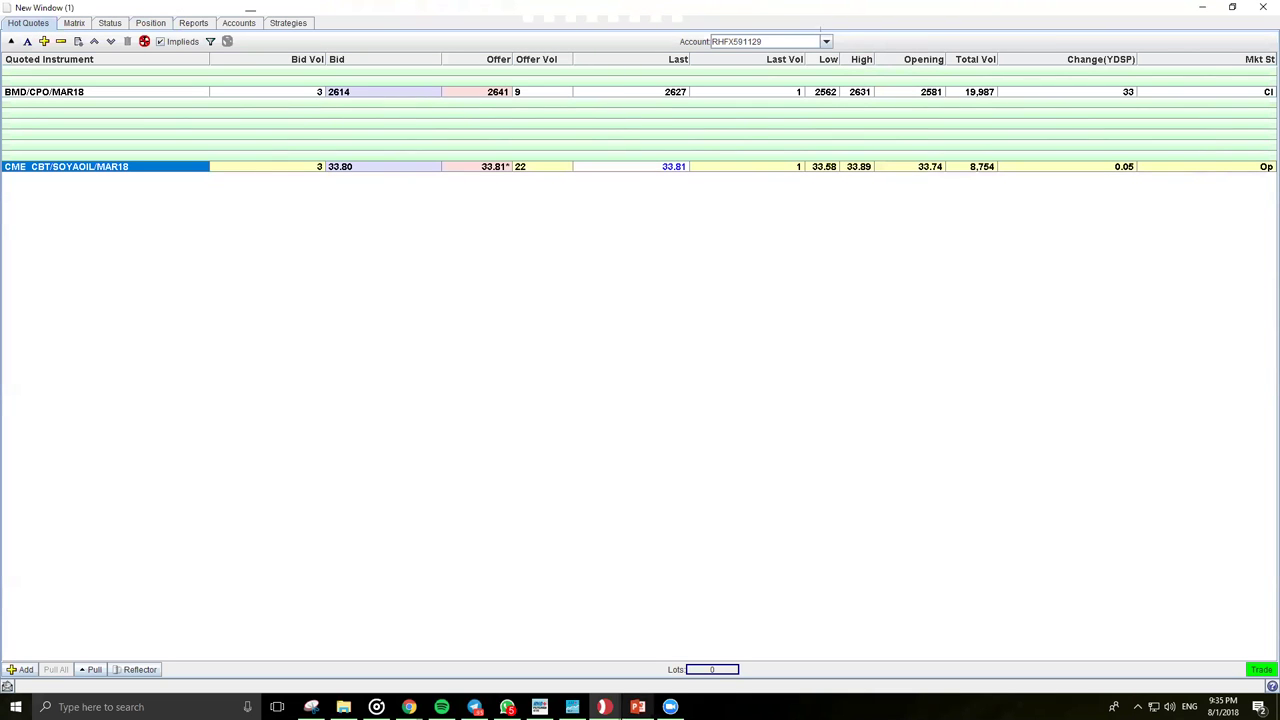
pyautogui.click(637, 707)
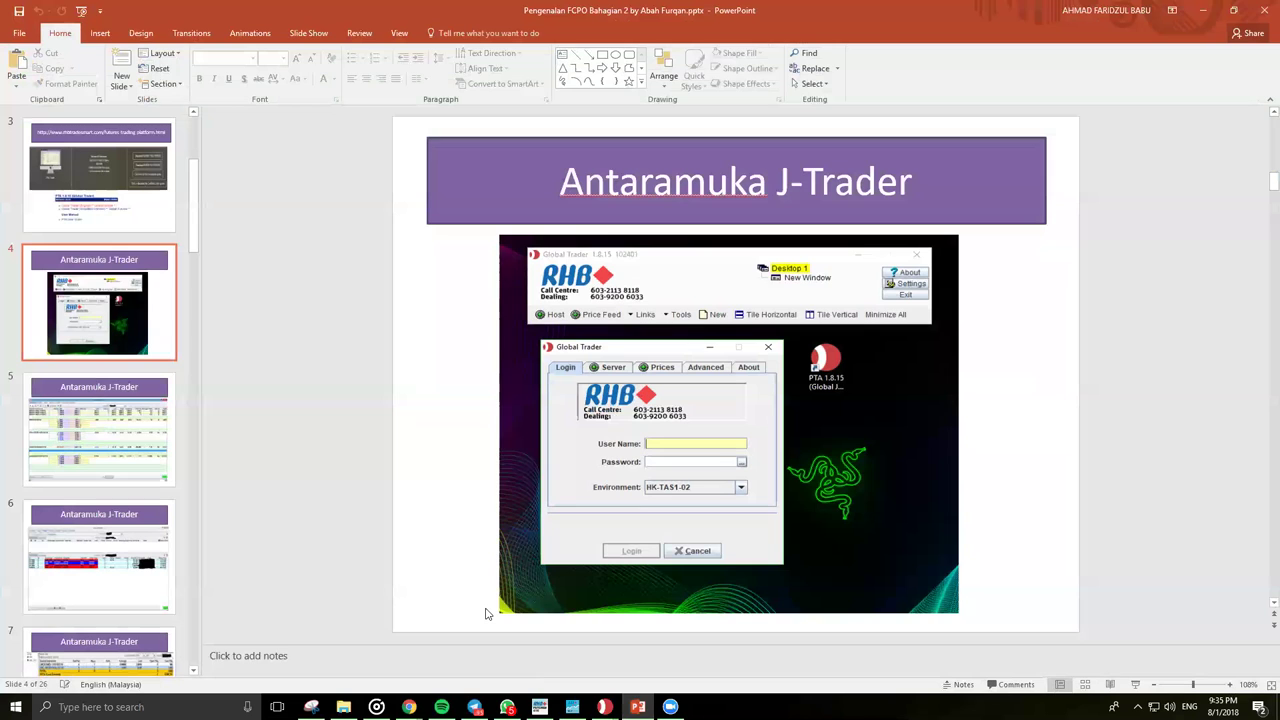
pyautogui.click(1135, 684)
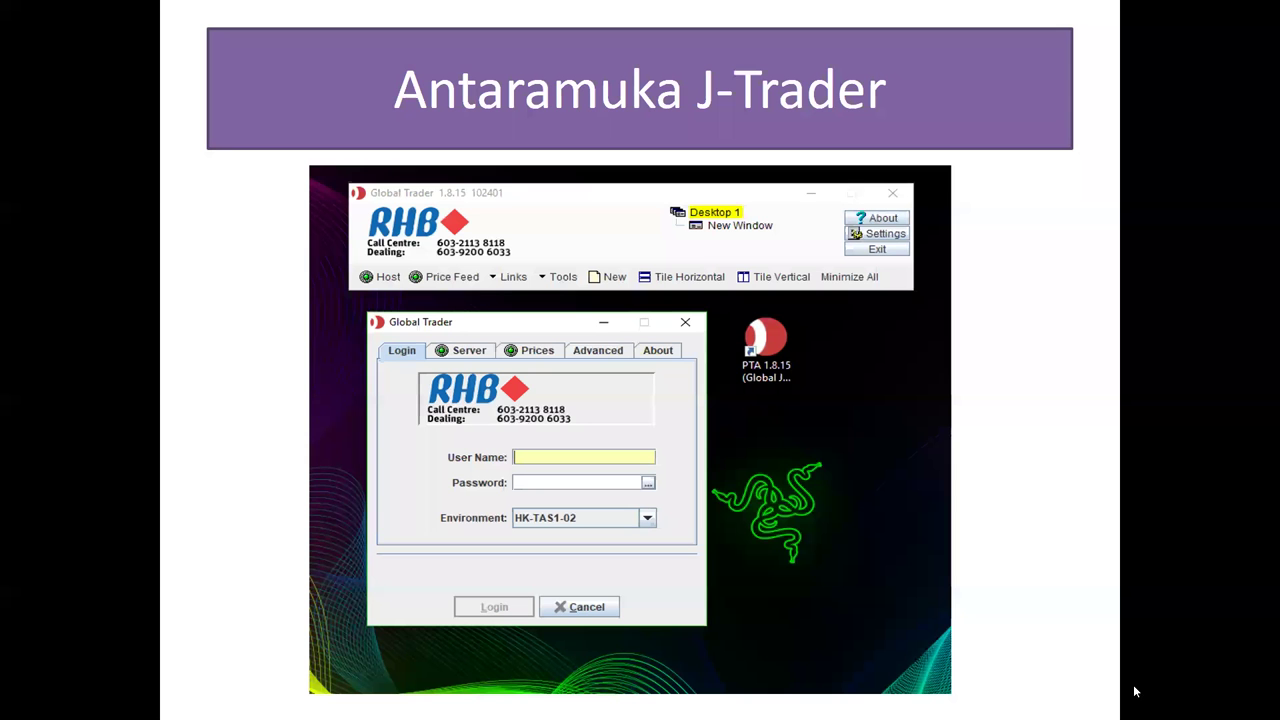